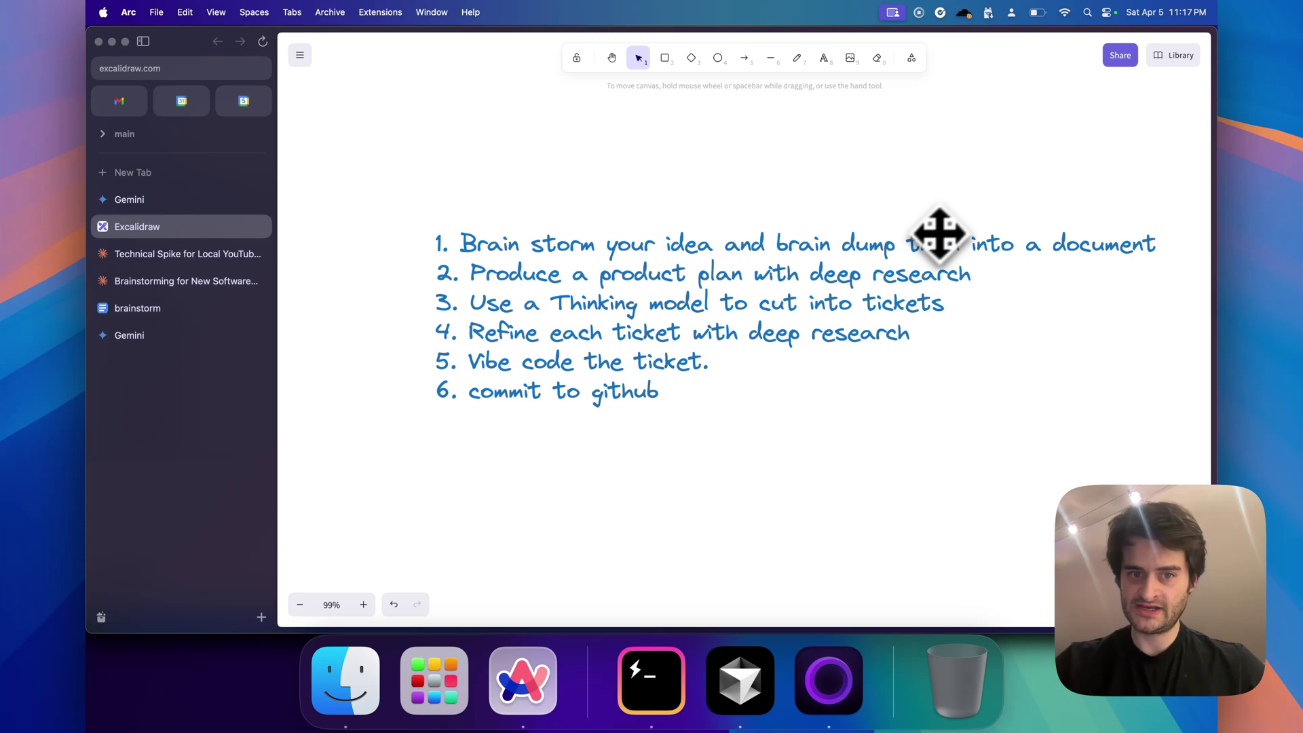
- Leave the Excalidraw workflow list for the 'Youtube agent + MCP server' brainstorm in Google Docs
click(452, 242)
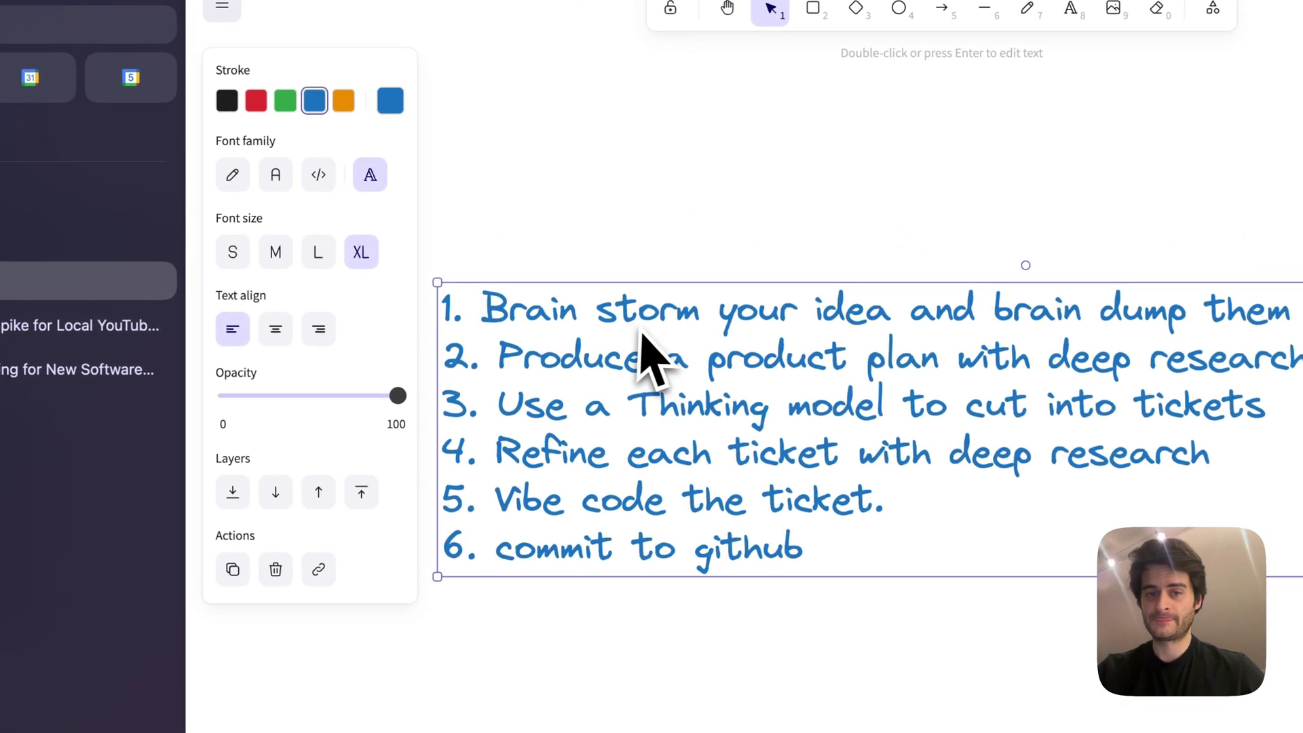
click(604, 266)
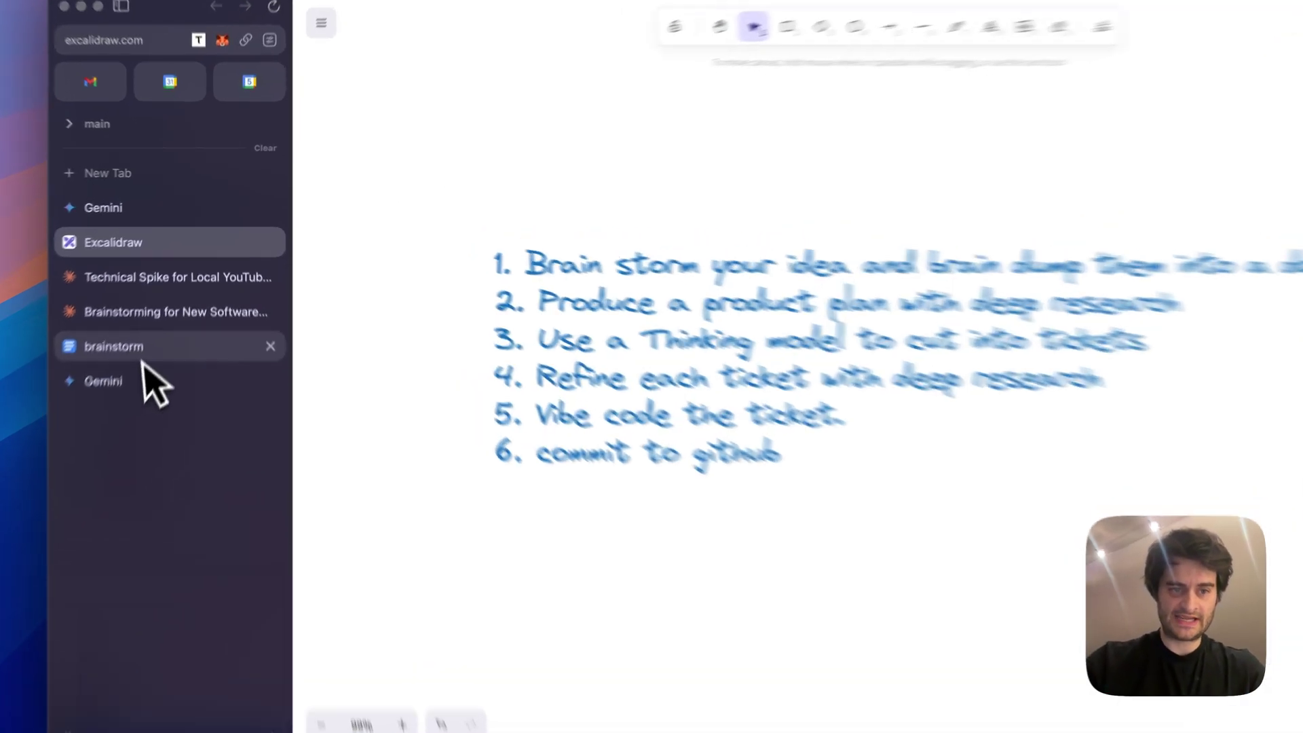
click(139, 310)
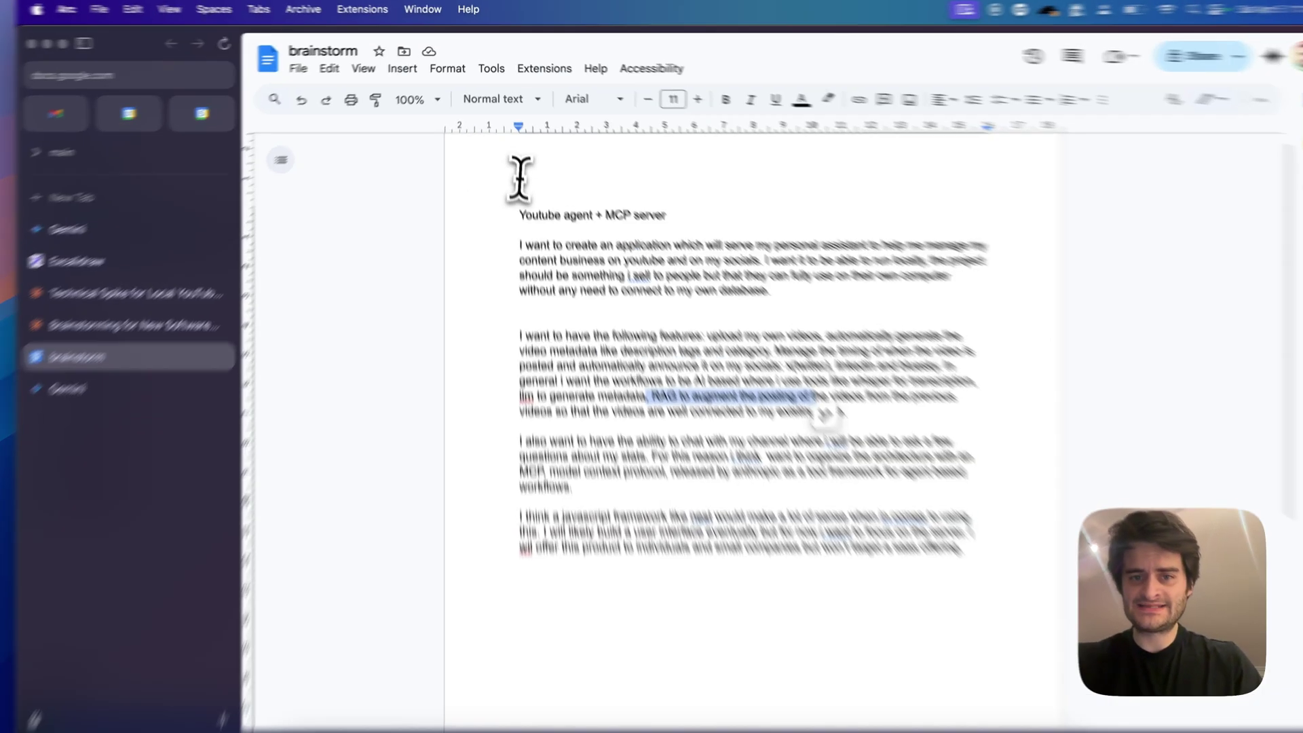
click(553, 237)
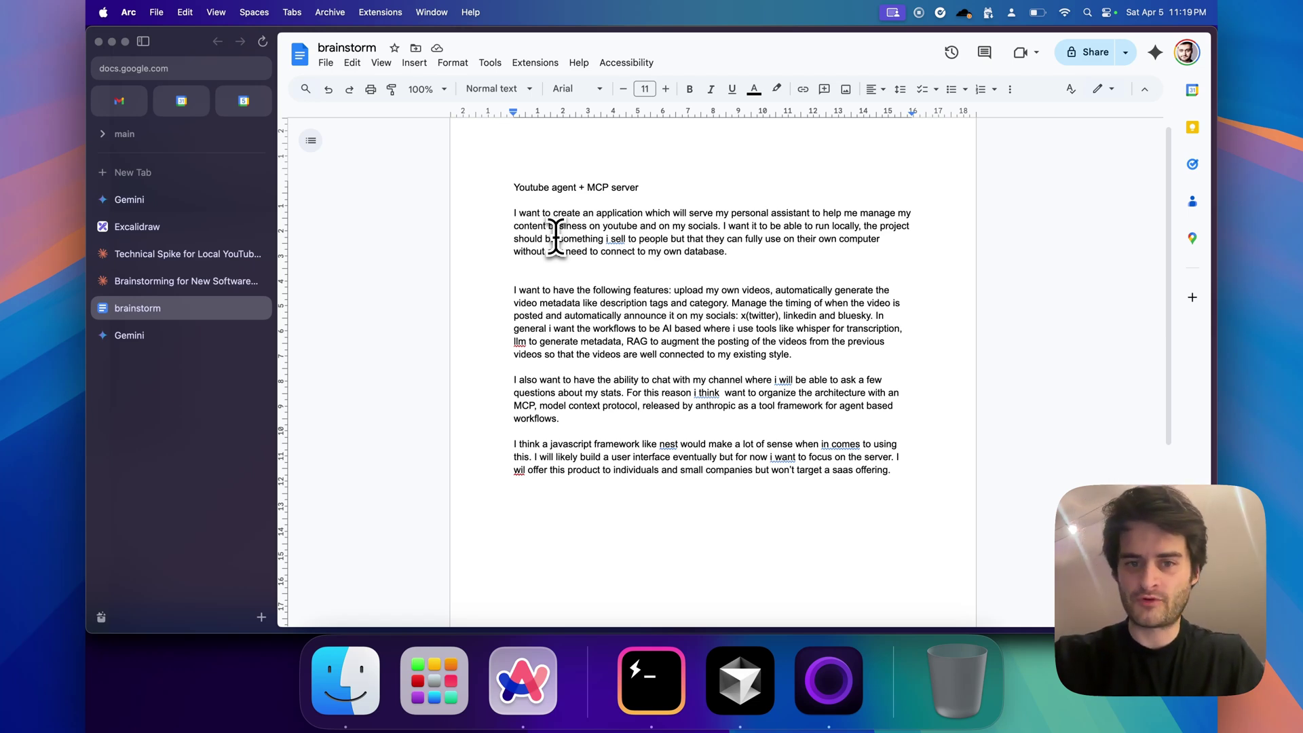
scroll(593, 246, down, 1)
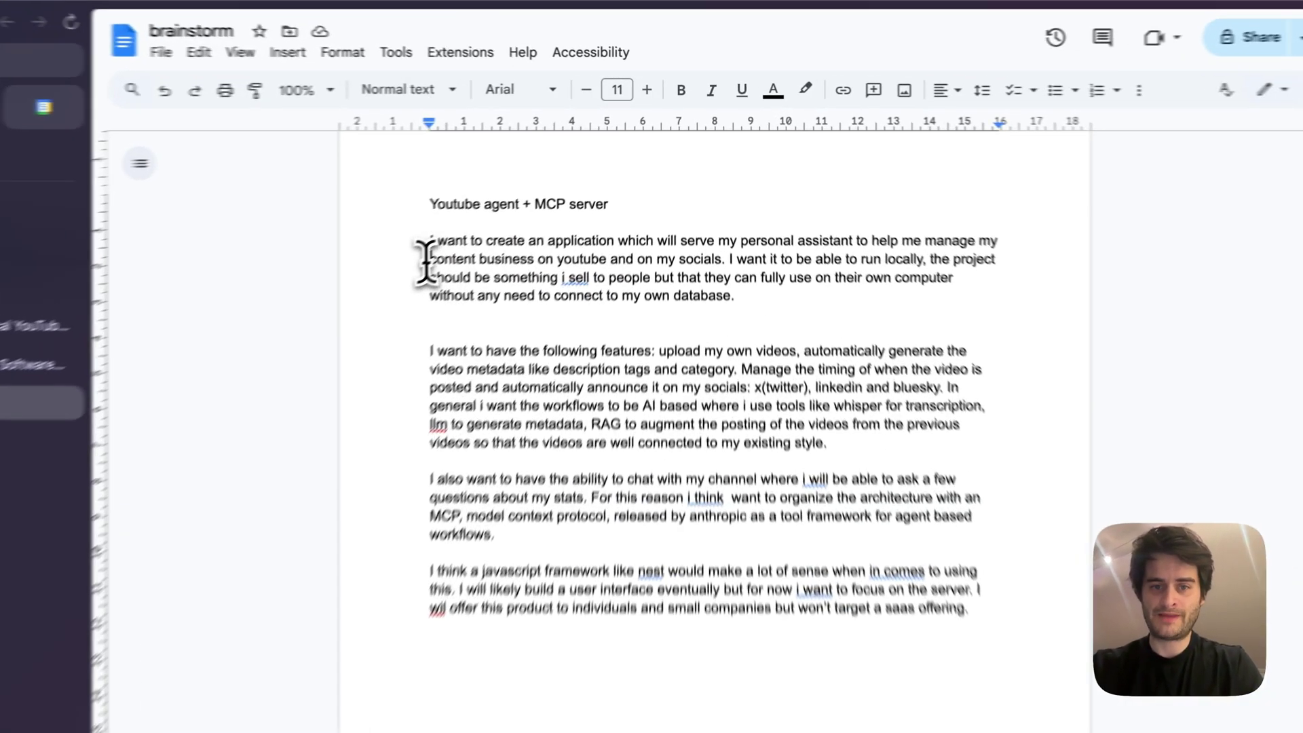
drag(513, 207, 714, 207)
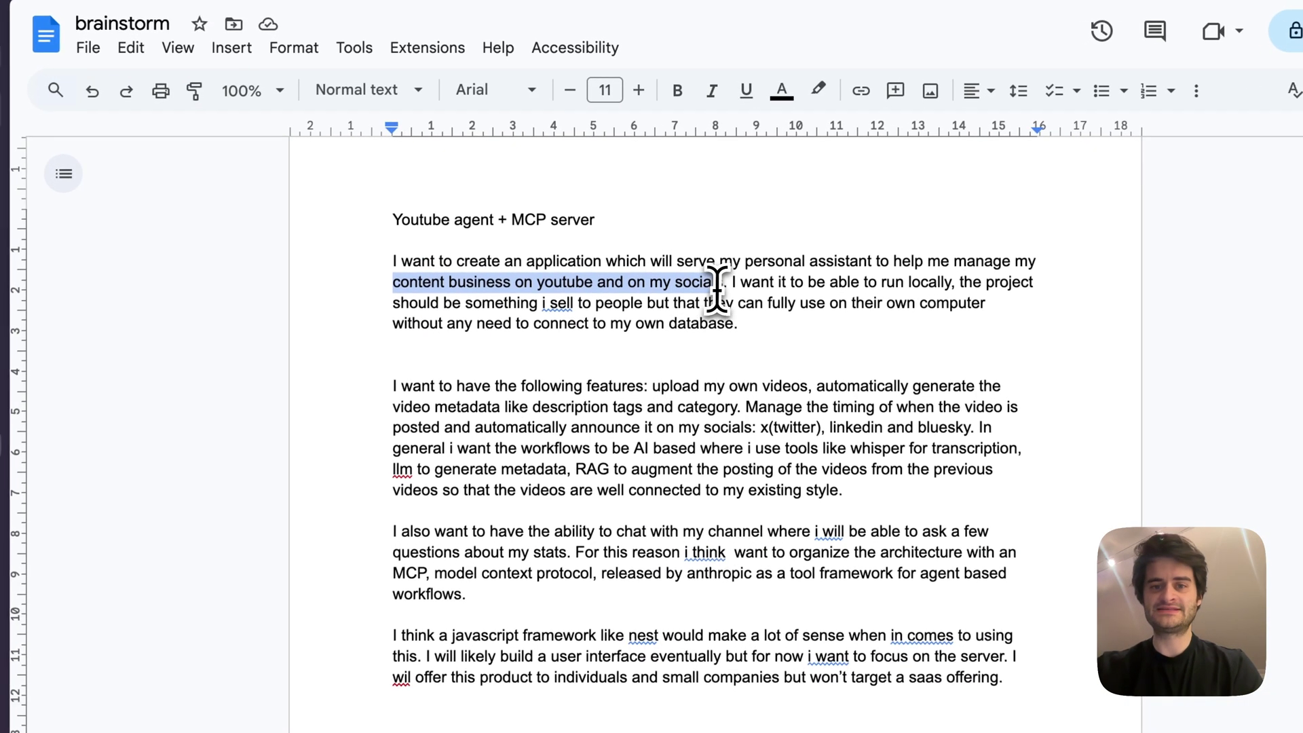
drag(717, 285, 727, 282)
drag(880, 284, 965, 282)
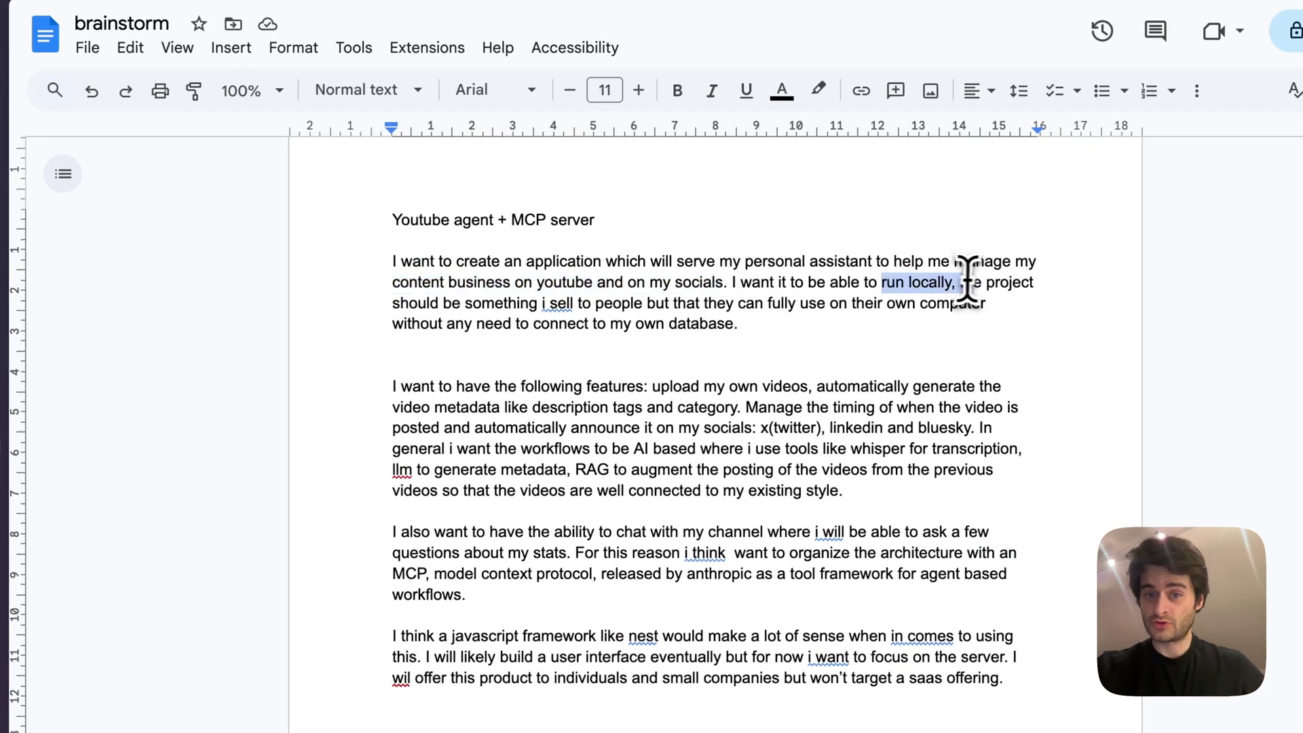
click(674, 312)
drag(631, 303, 745, 298)
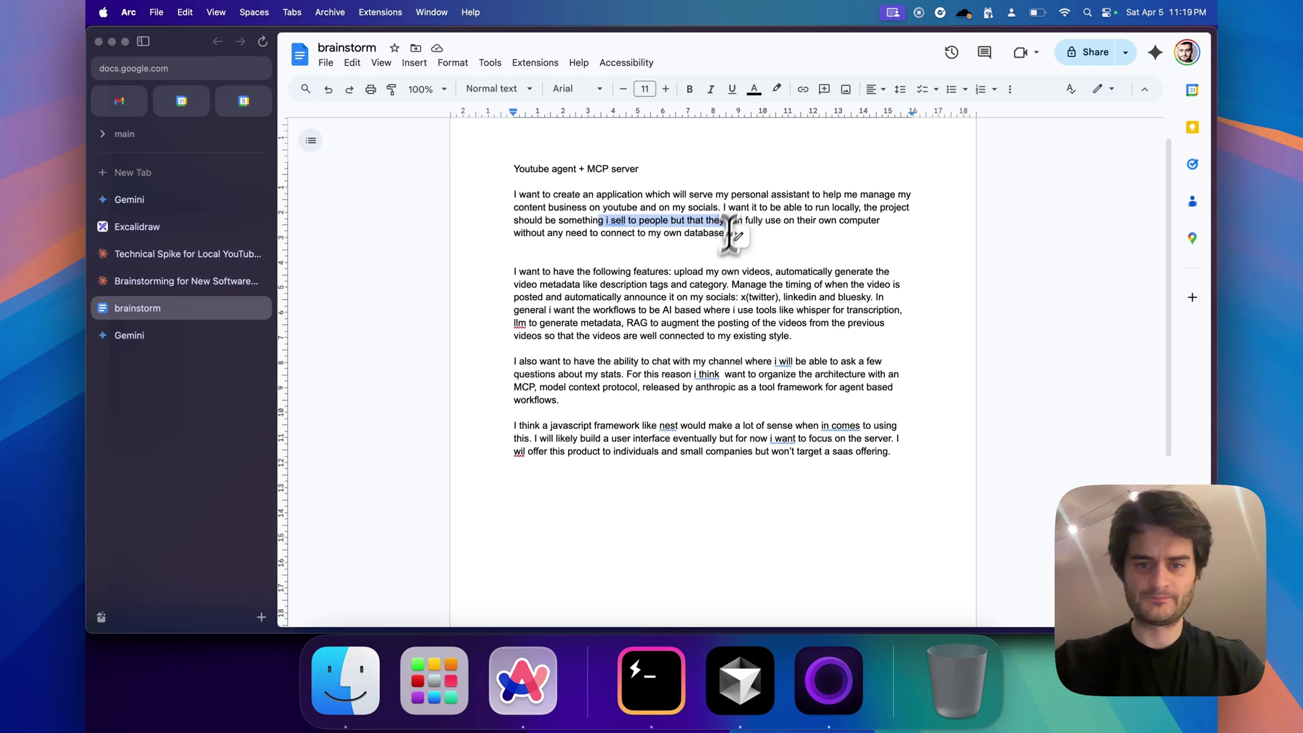
scroll(704, 302, down, 2)
scroll(675, 237, down, 1)
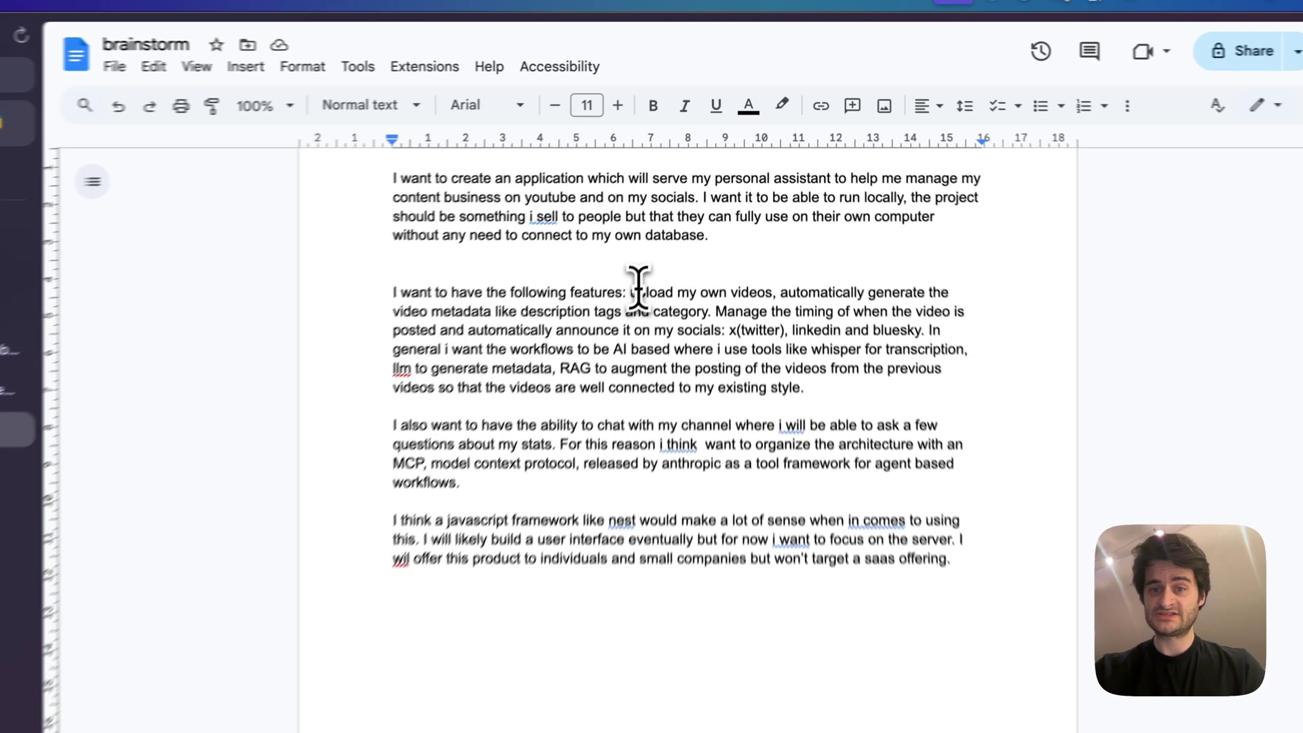
drag(679, 215, 726, 229)
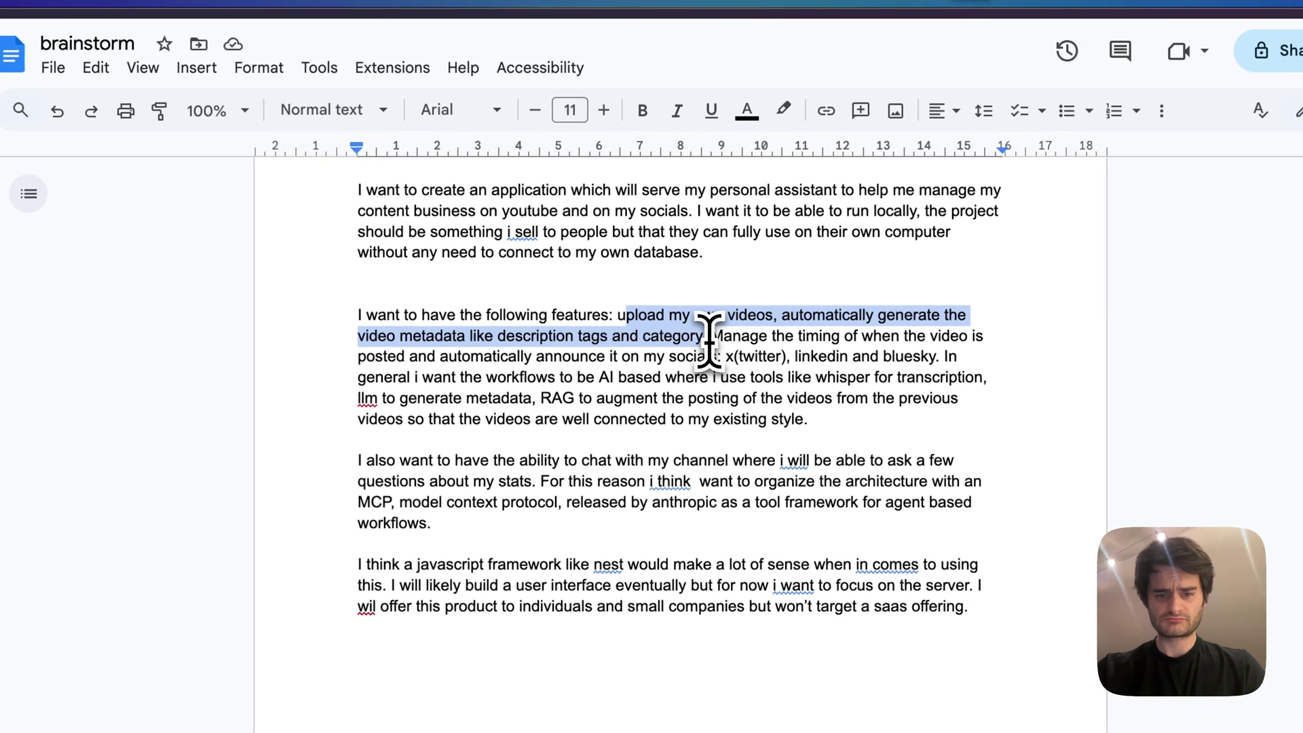
click(762, 279)
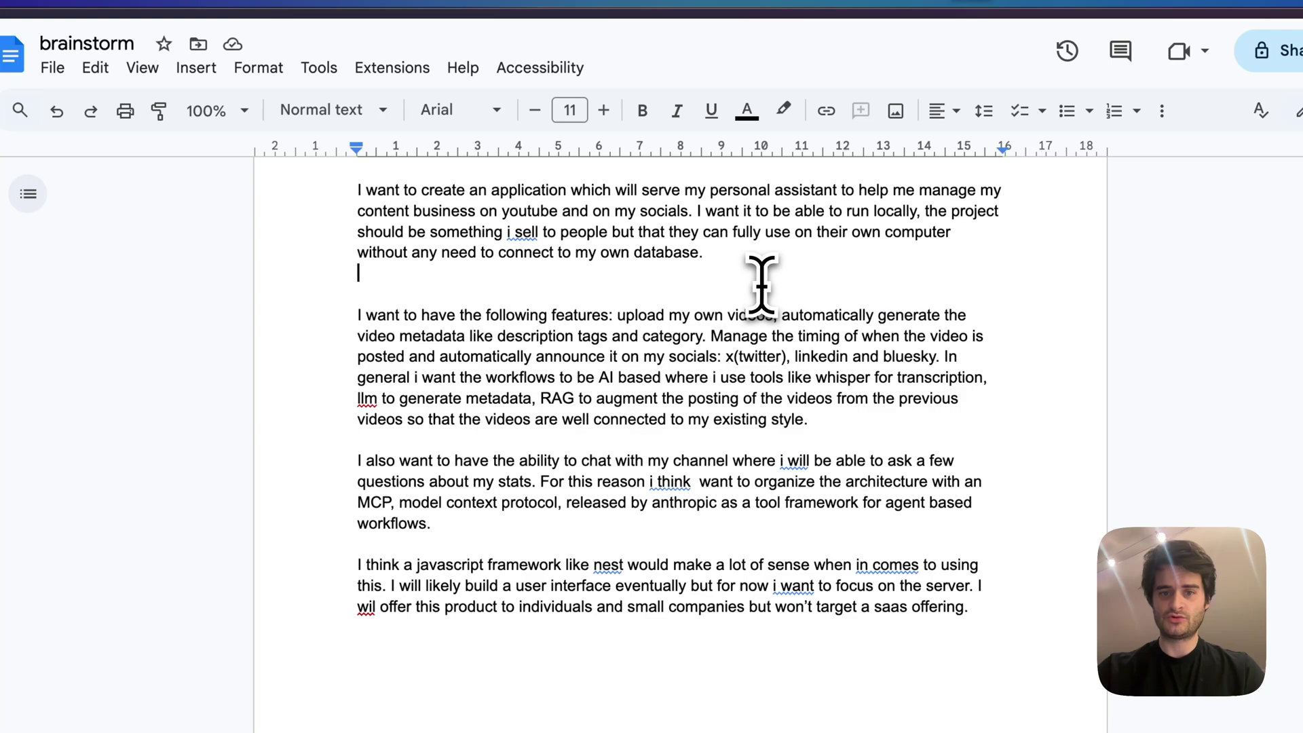
scroll(762, 282, down, 1)
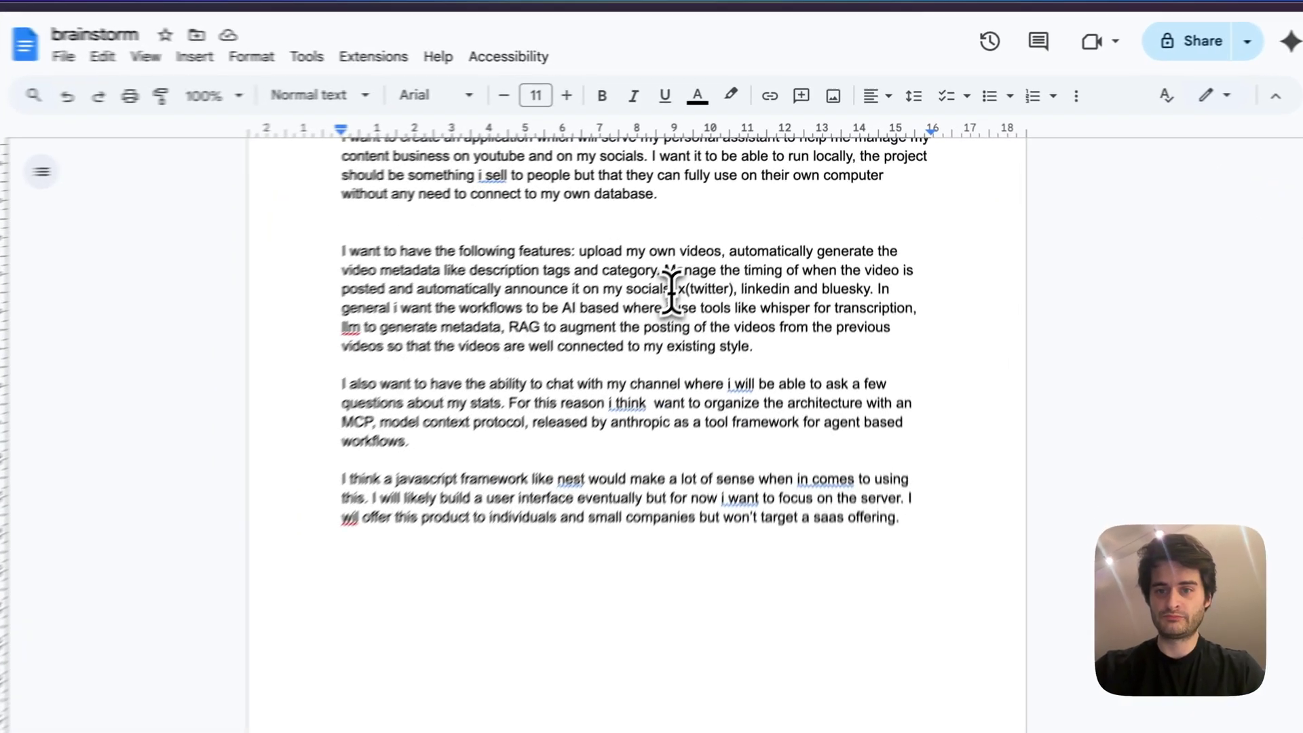
drag(741, 219, 857, 220)
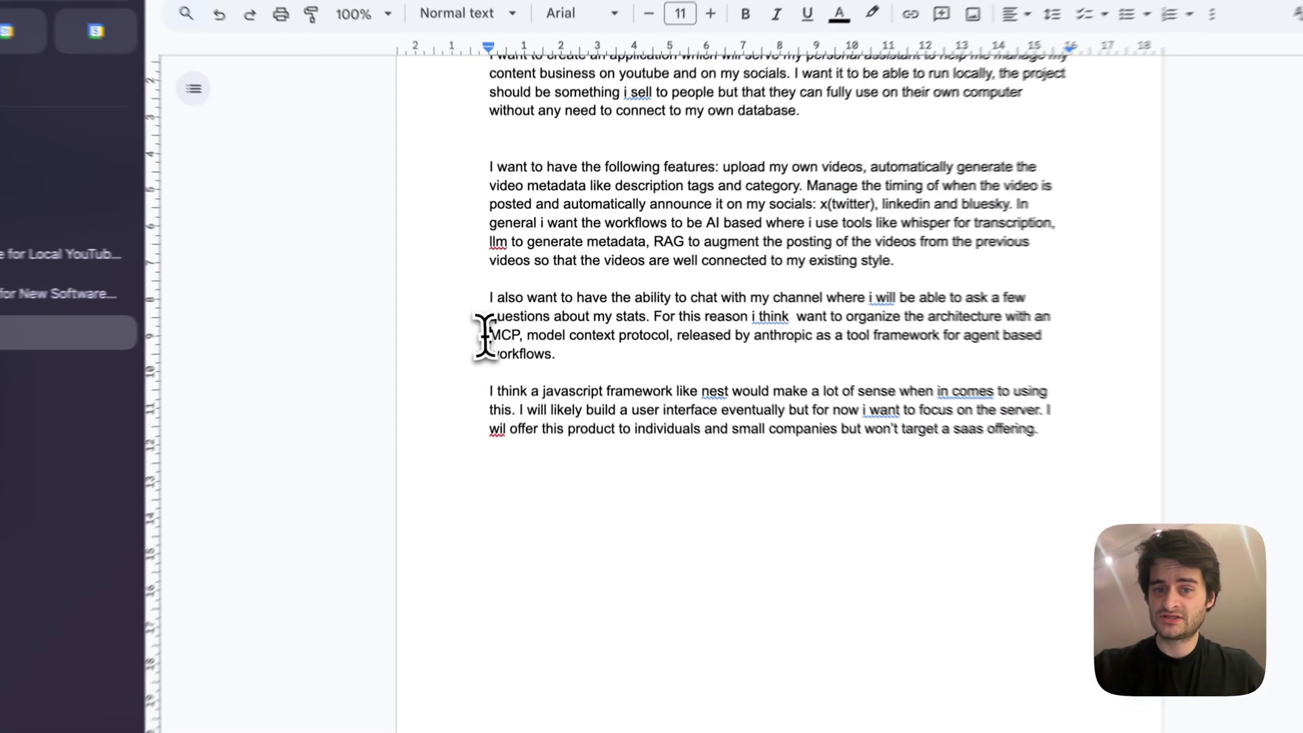
drag(514, 309, 681, 309)
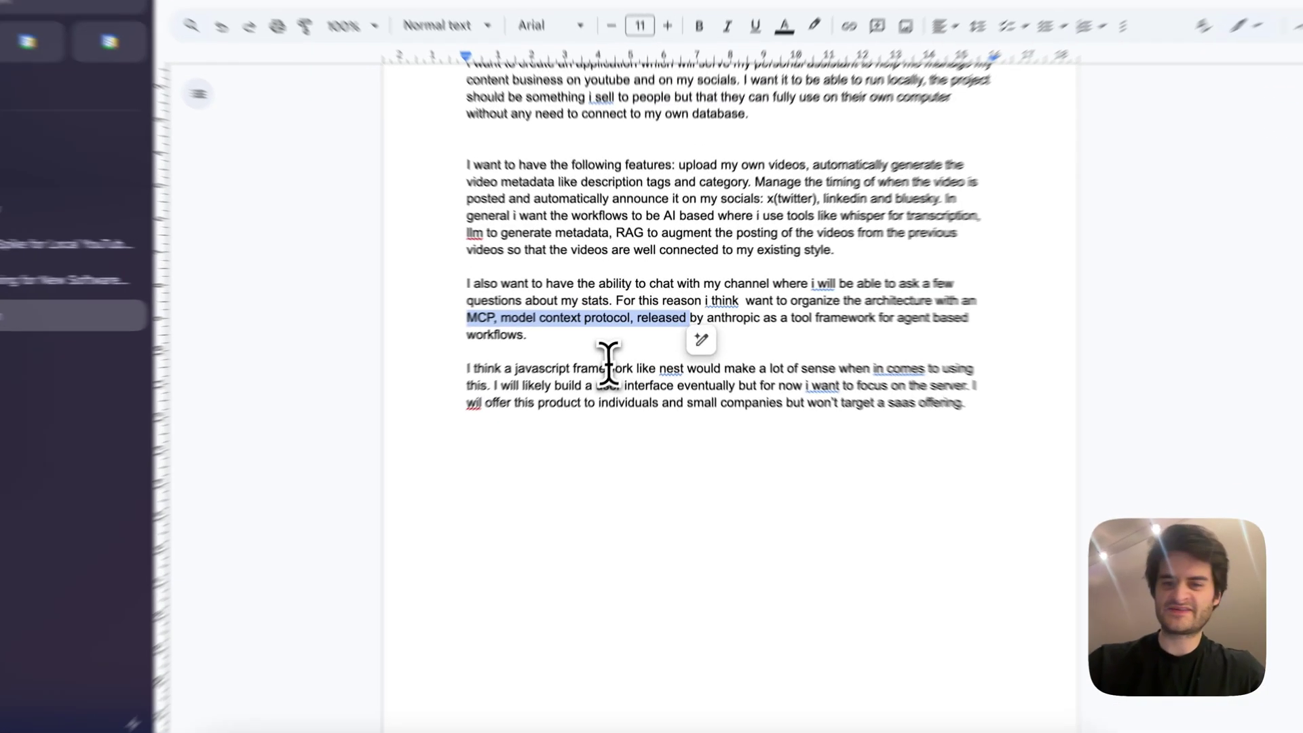
double_click(616, 348)
click(679, 390)
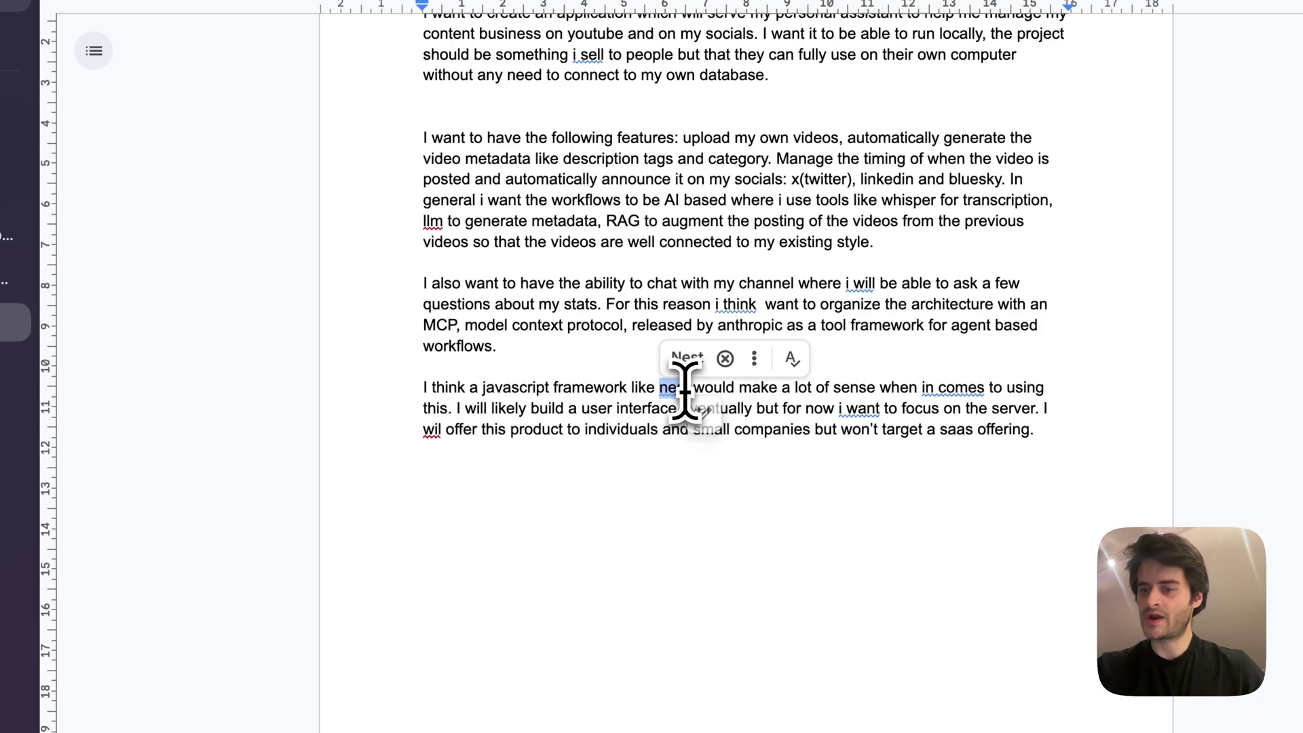
scroll(685, 390, up, 5)
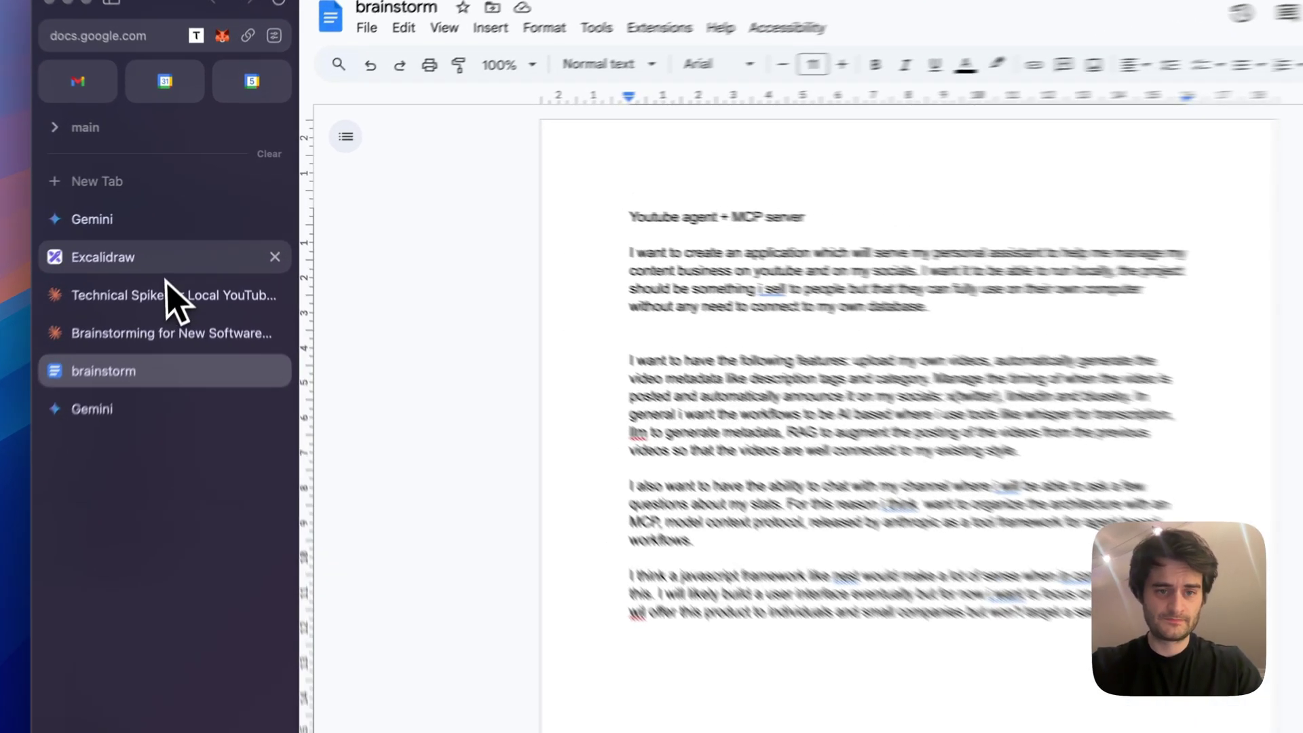
- Replace 'plan' with 'research' so step 2 reads 'Produce a product research with deep research'
click(136, 226)
click(470, 285)
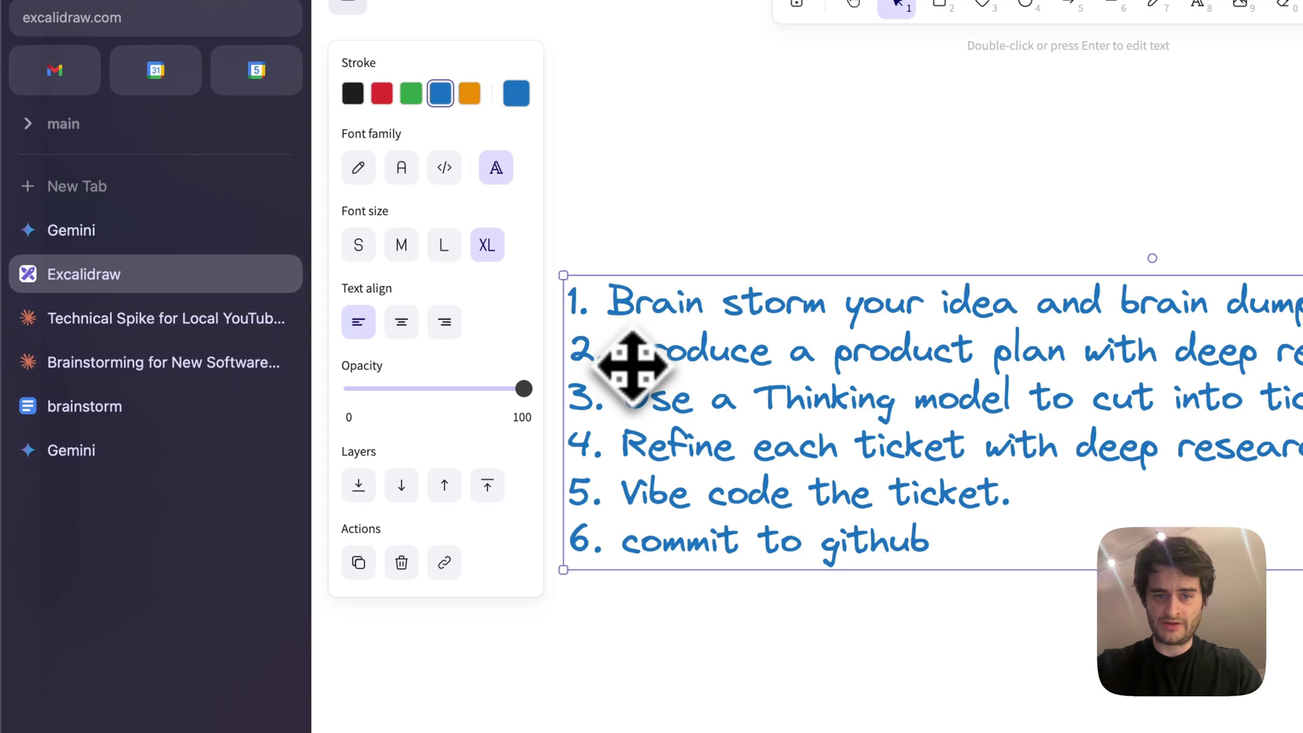
double_click(634, 342)
double_click(636, 346)
triple_click(636, 346)
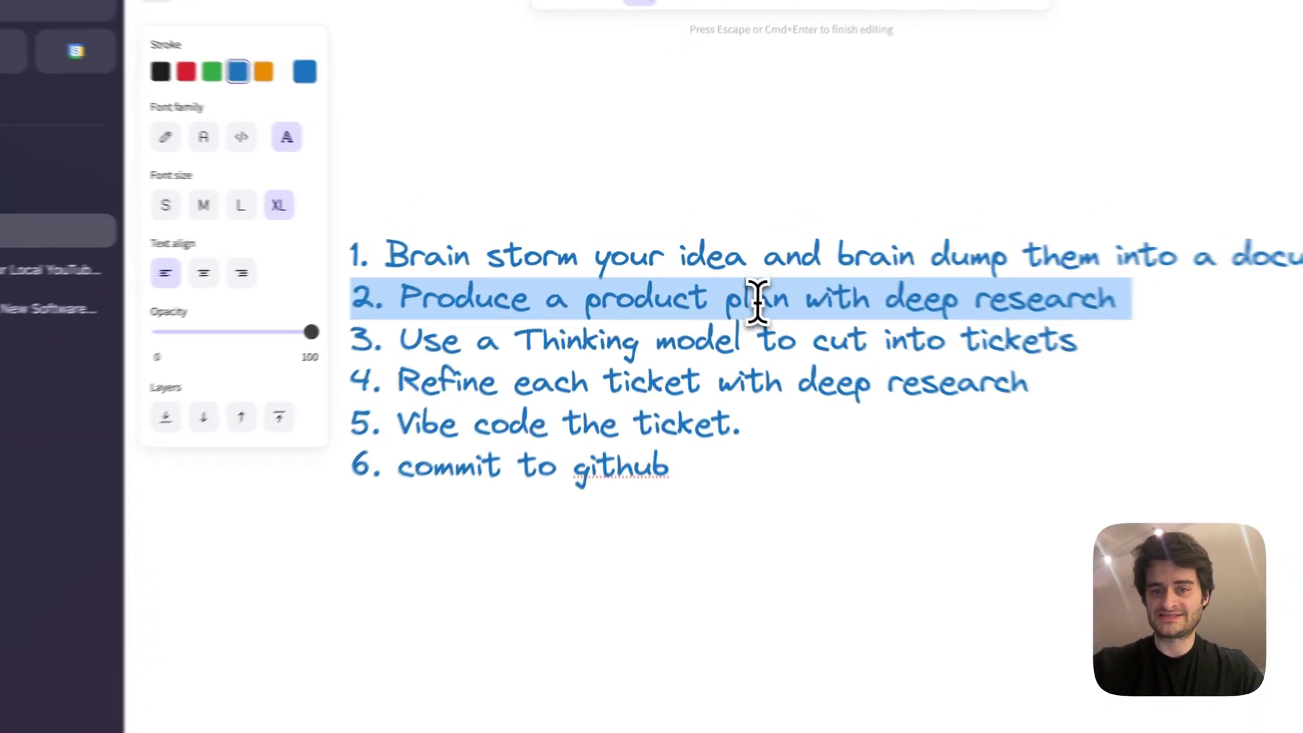
click(723, 276)
double_click(776, 312)
text(research)
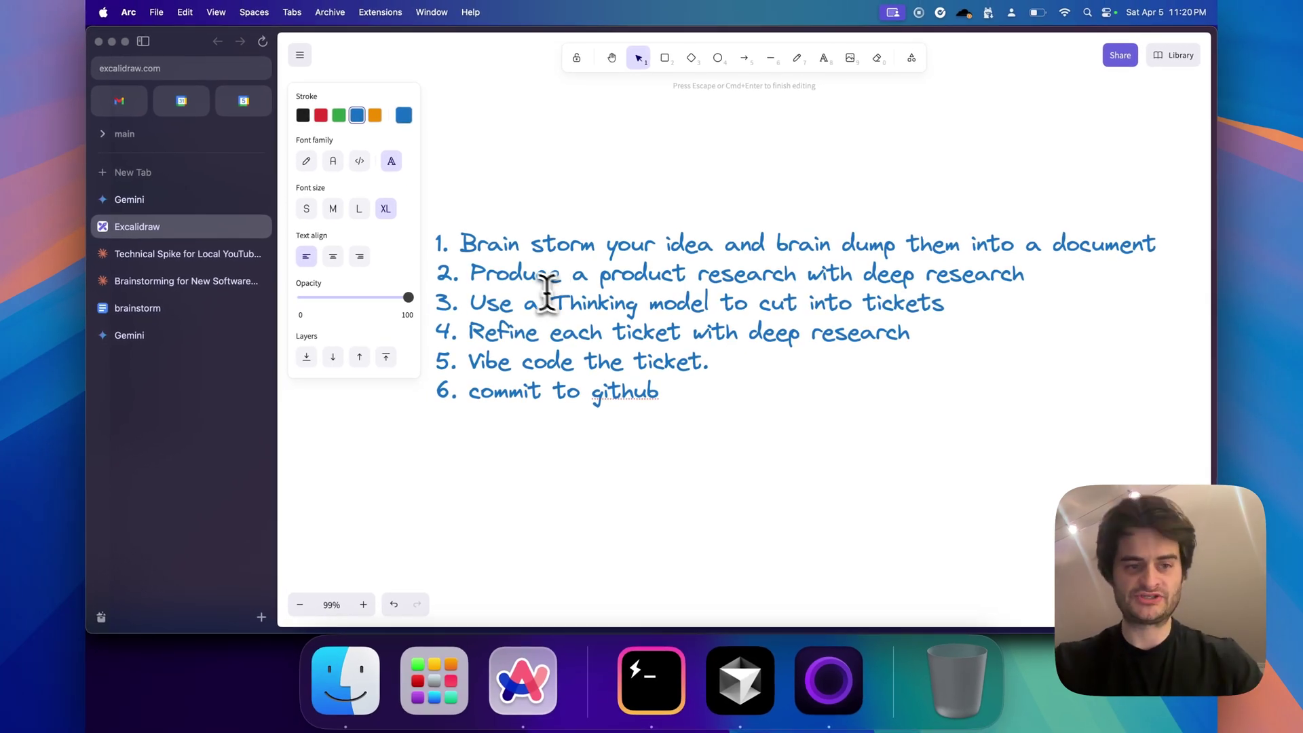
click(197, 312)
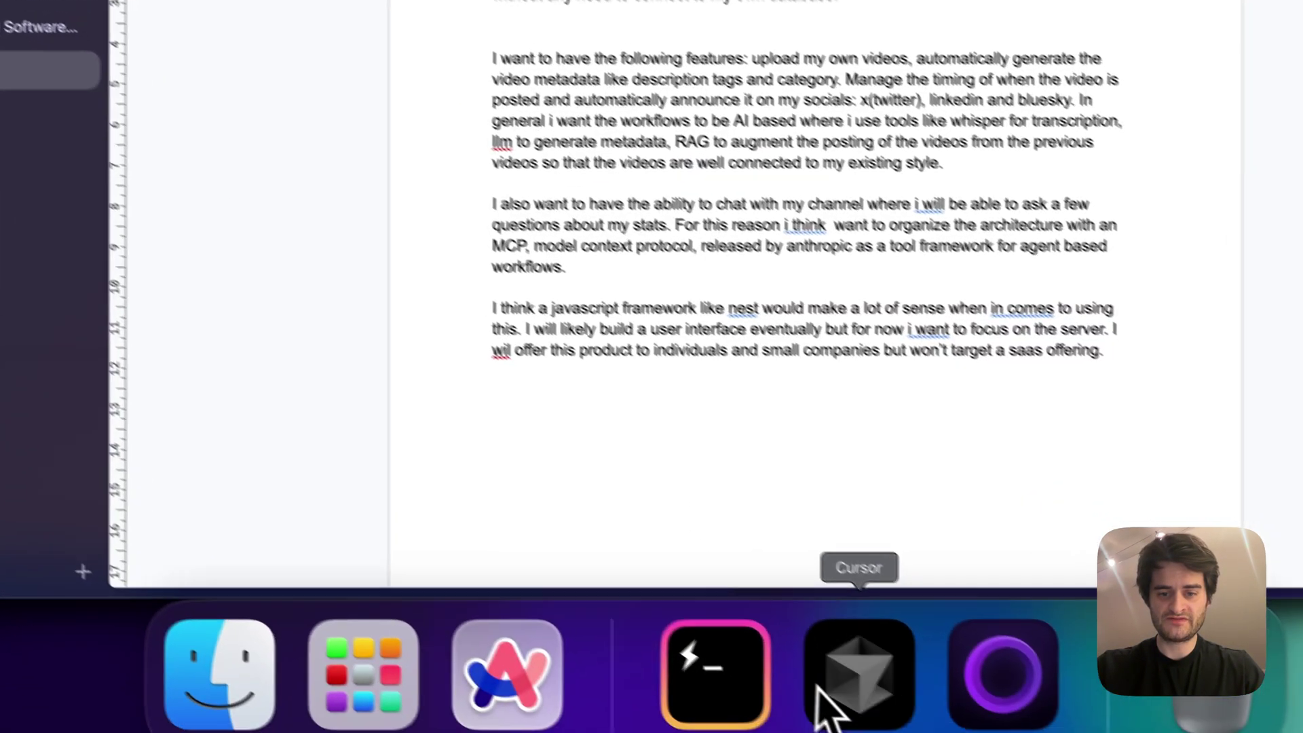
- Select the entire text of refine-brainstorm-prompt.txt in Cursor
click(974, 729)
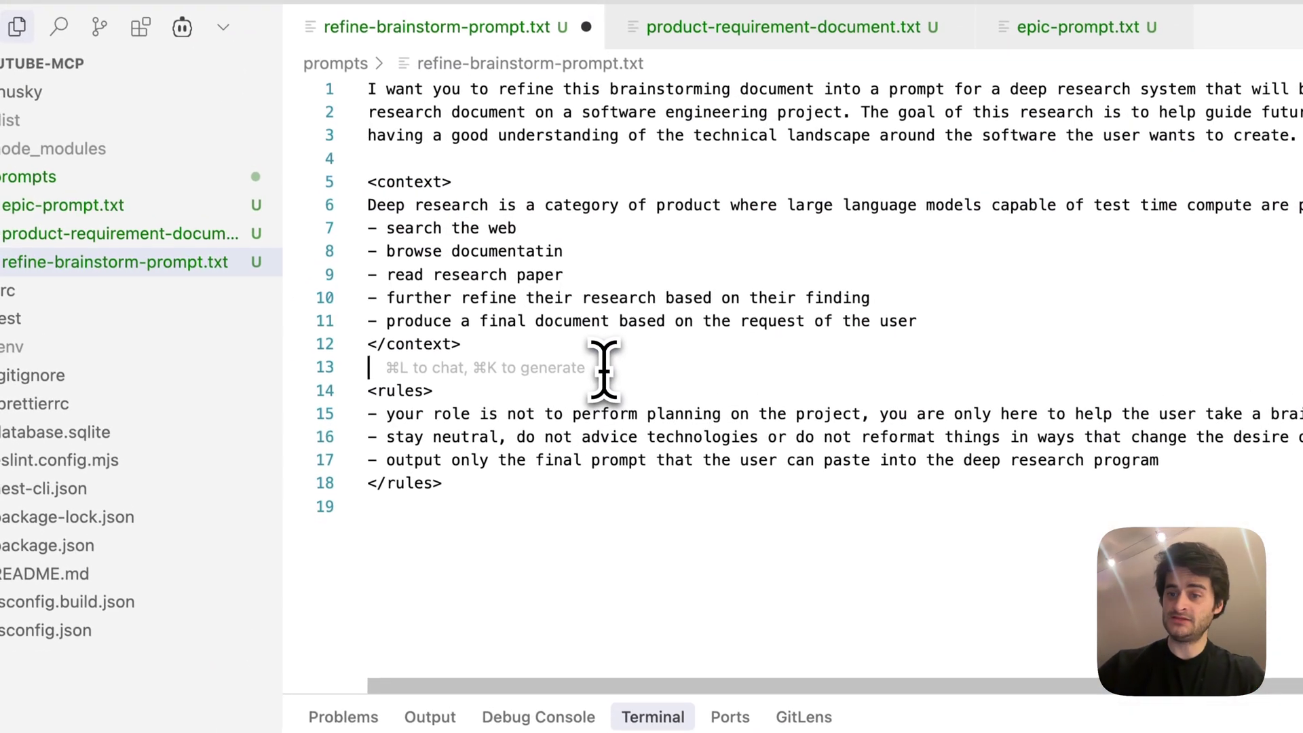
key(super+a)
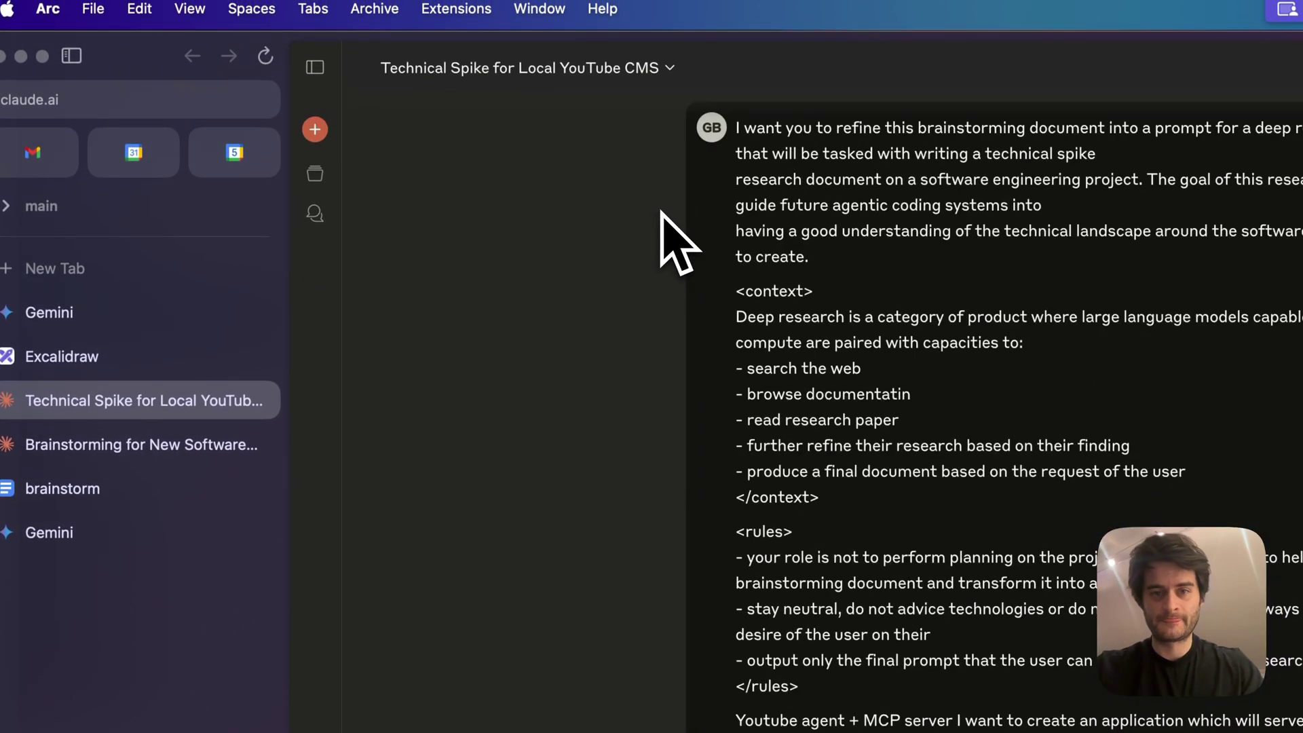
drag(740, 127, 913, 275)
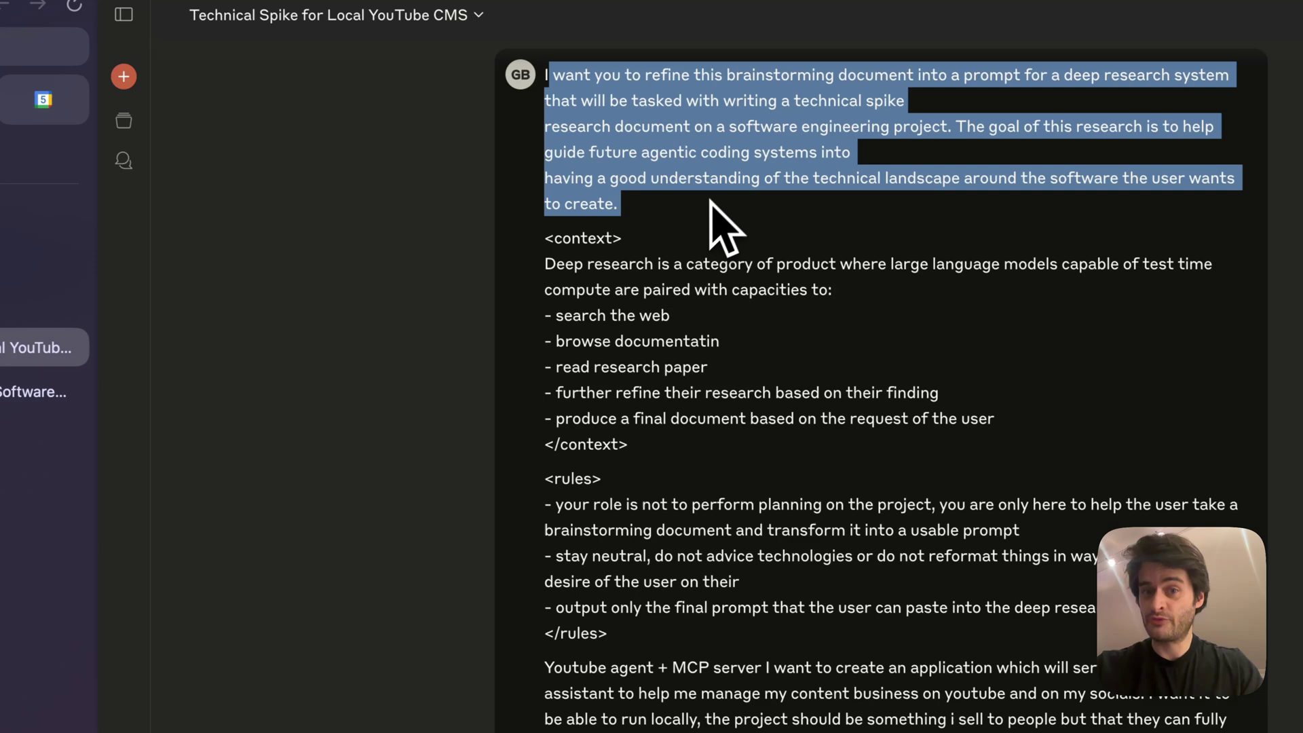
click(913, 275)
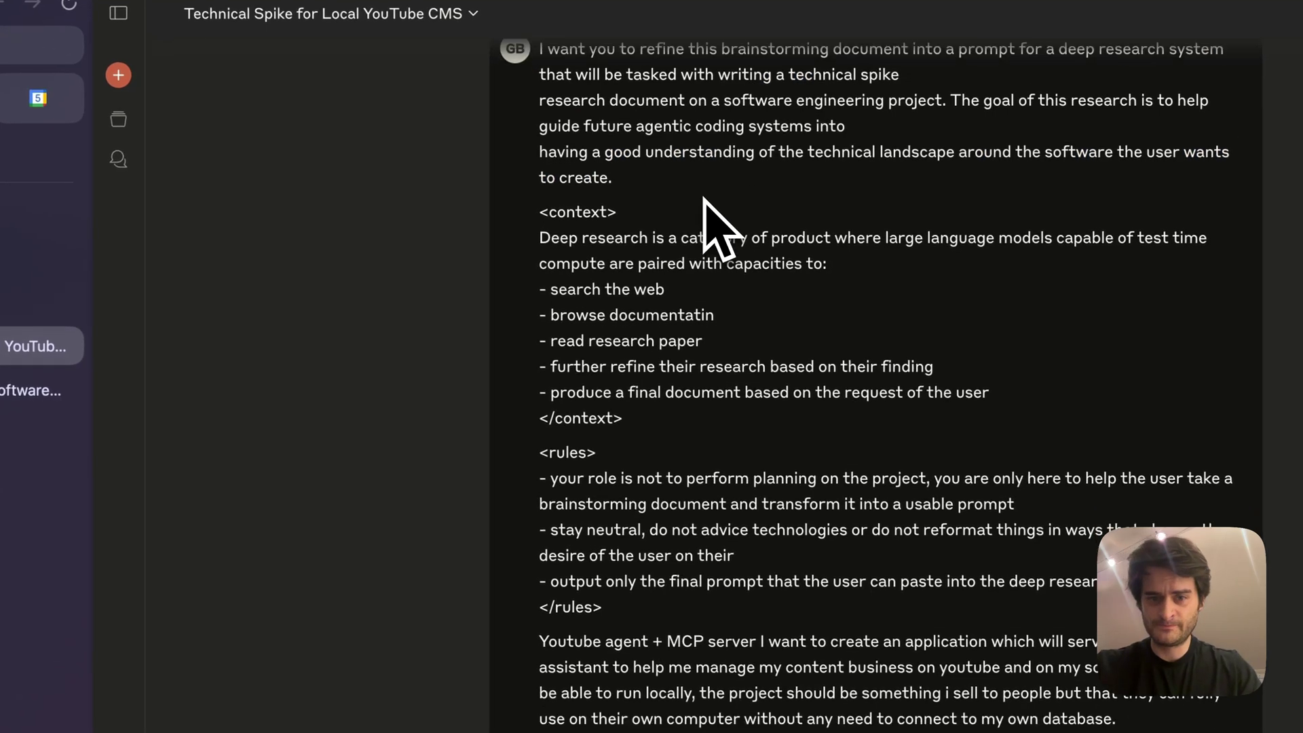
scroll(704, 199, down, 5)
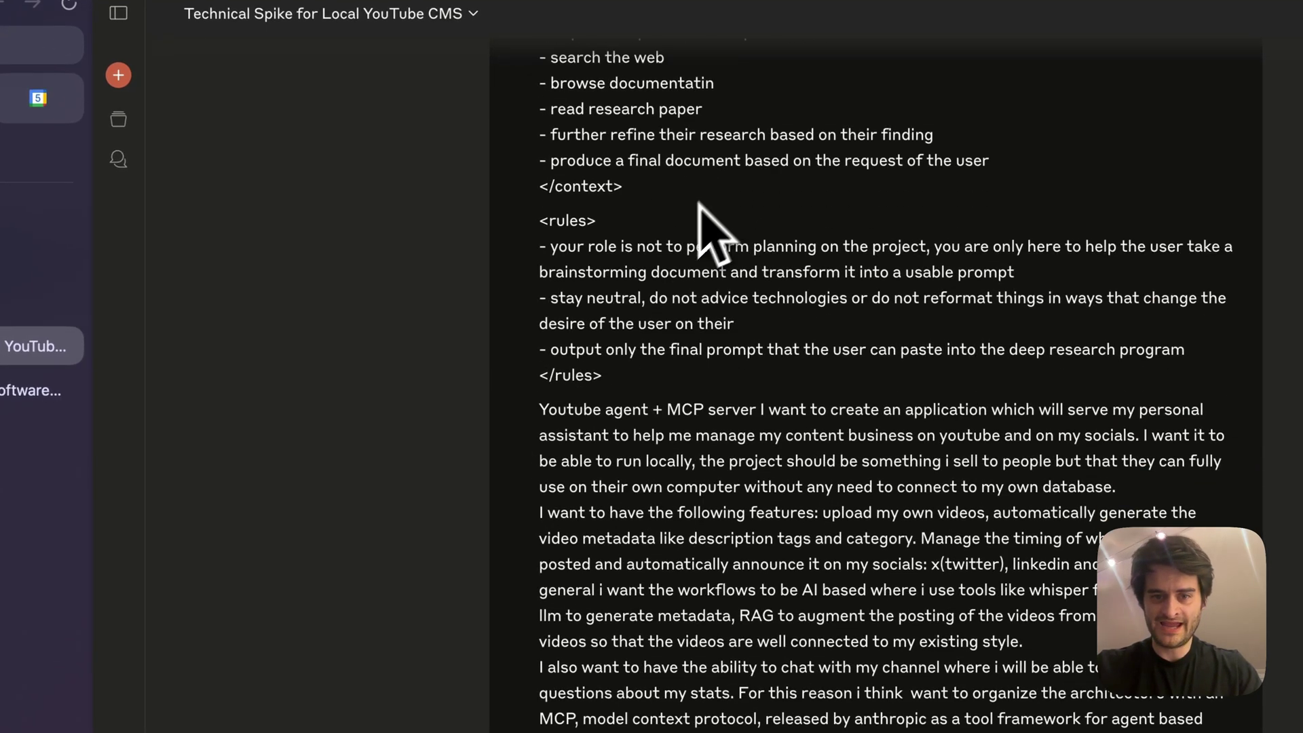
drag(536, 409, 650, 463)
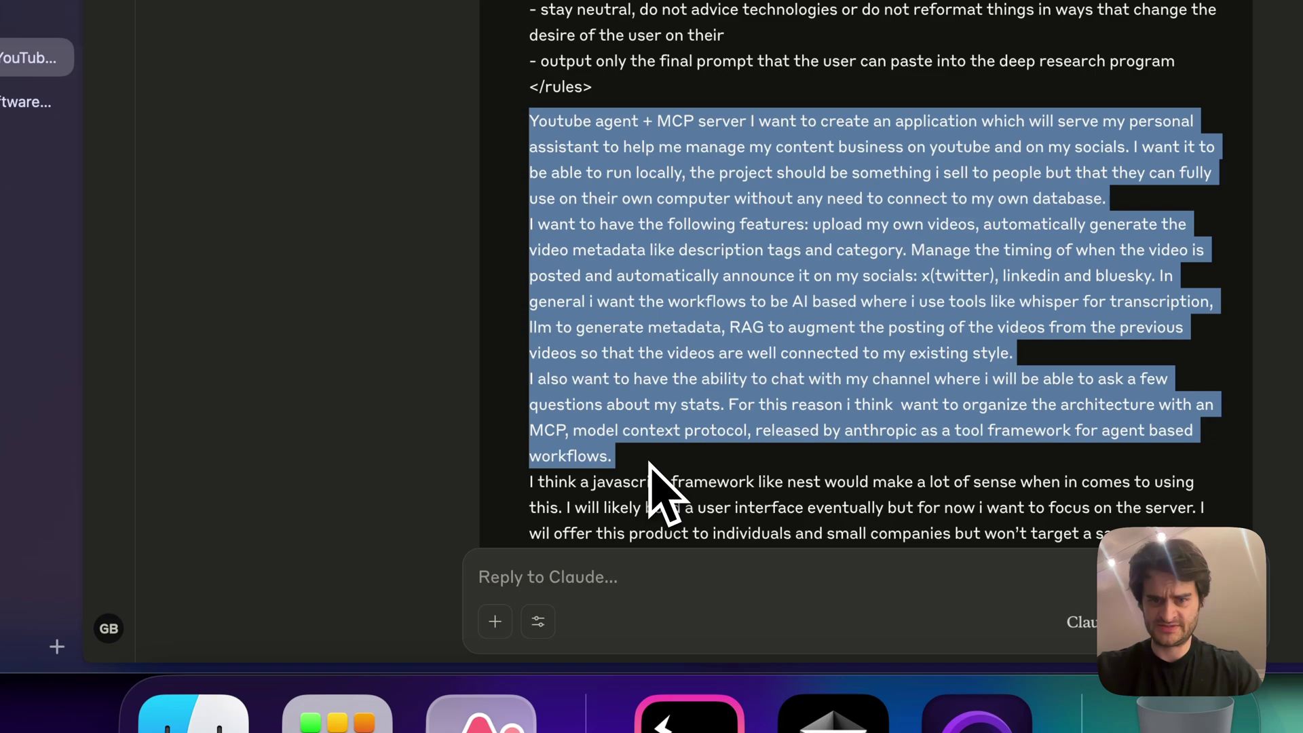
scroll(649, 464, down, 10)
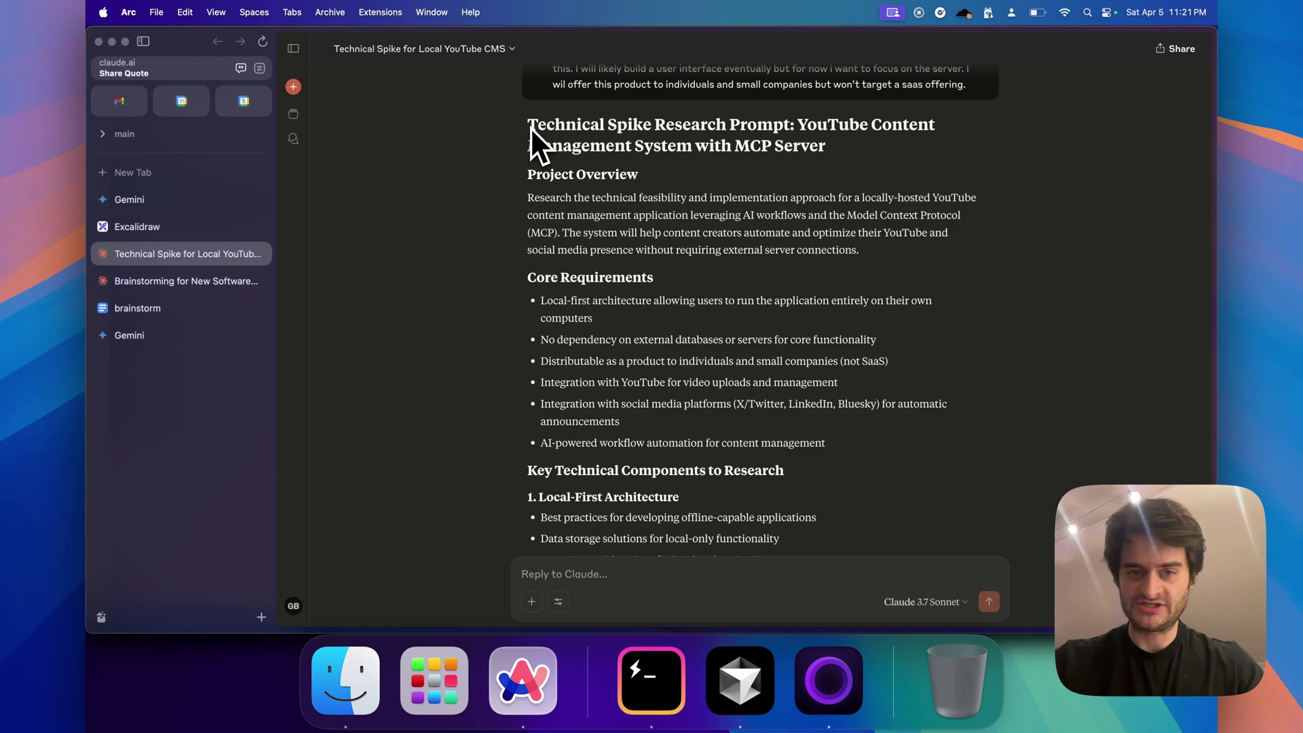
scroll(526, 203, down, 1)
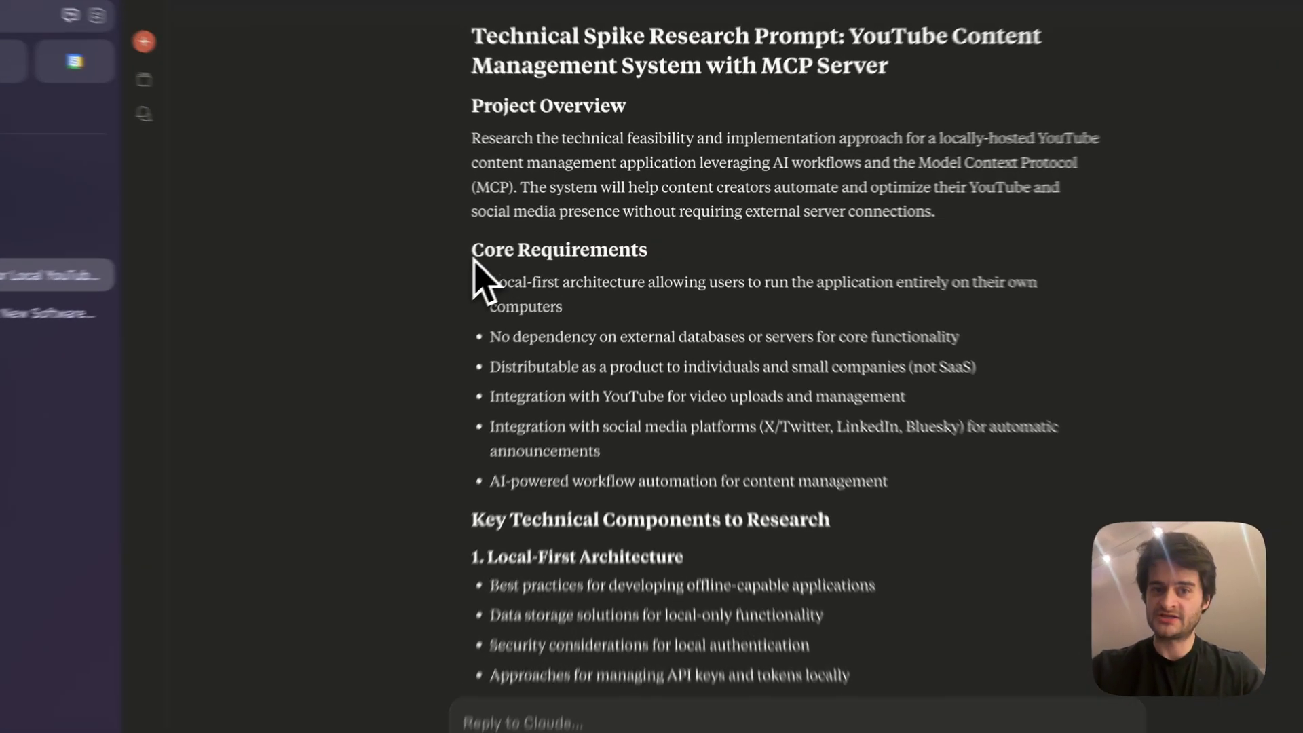
drag(474, 261, 646, 253)
scroll(551, 469, down, 4)
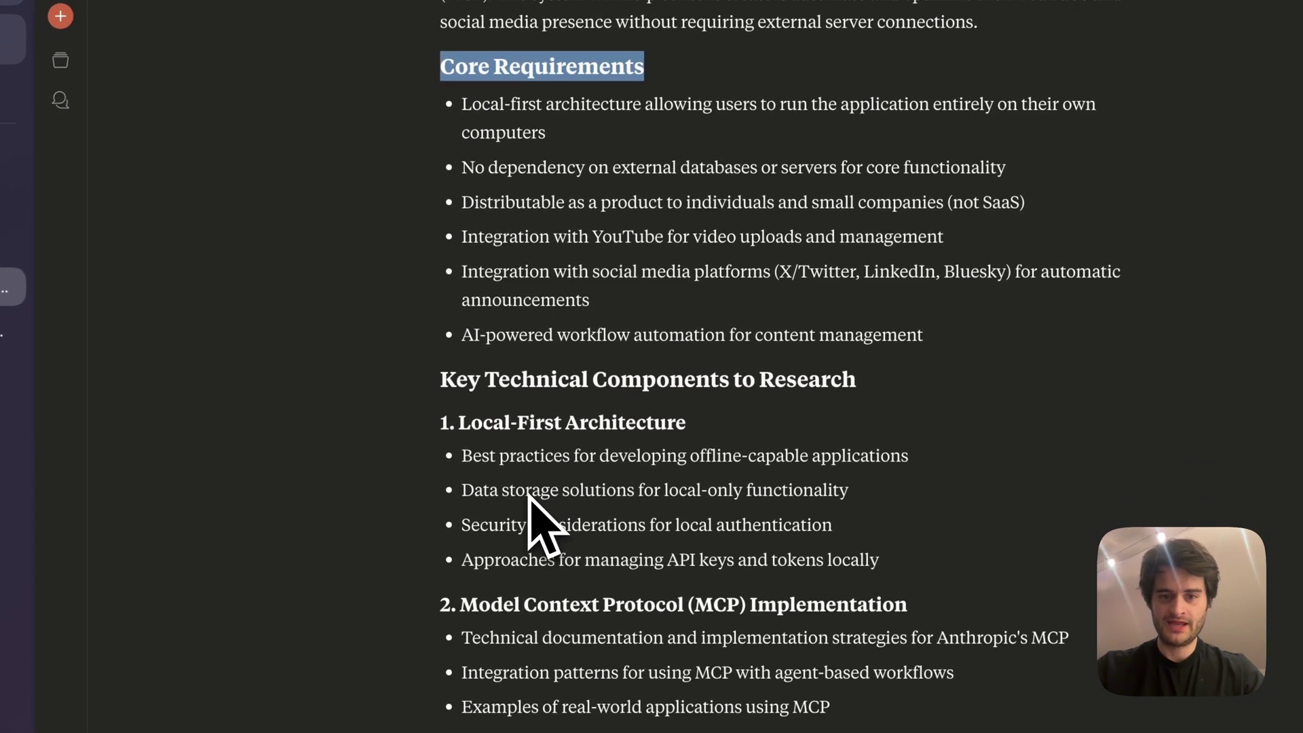
scroll(533, 503, down, 4)
drag(440, 193, 851, 195)
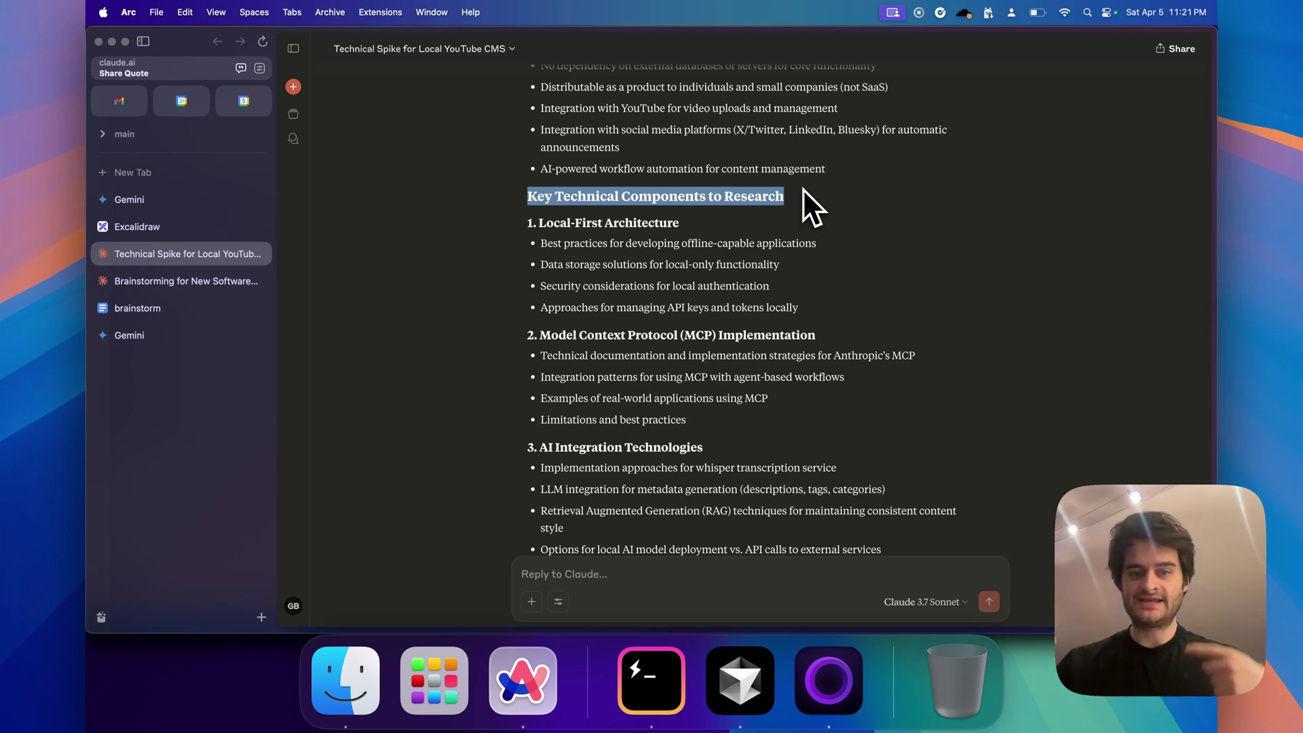
scroll(803, 190, down, 3)
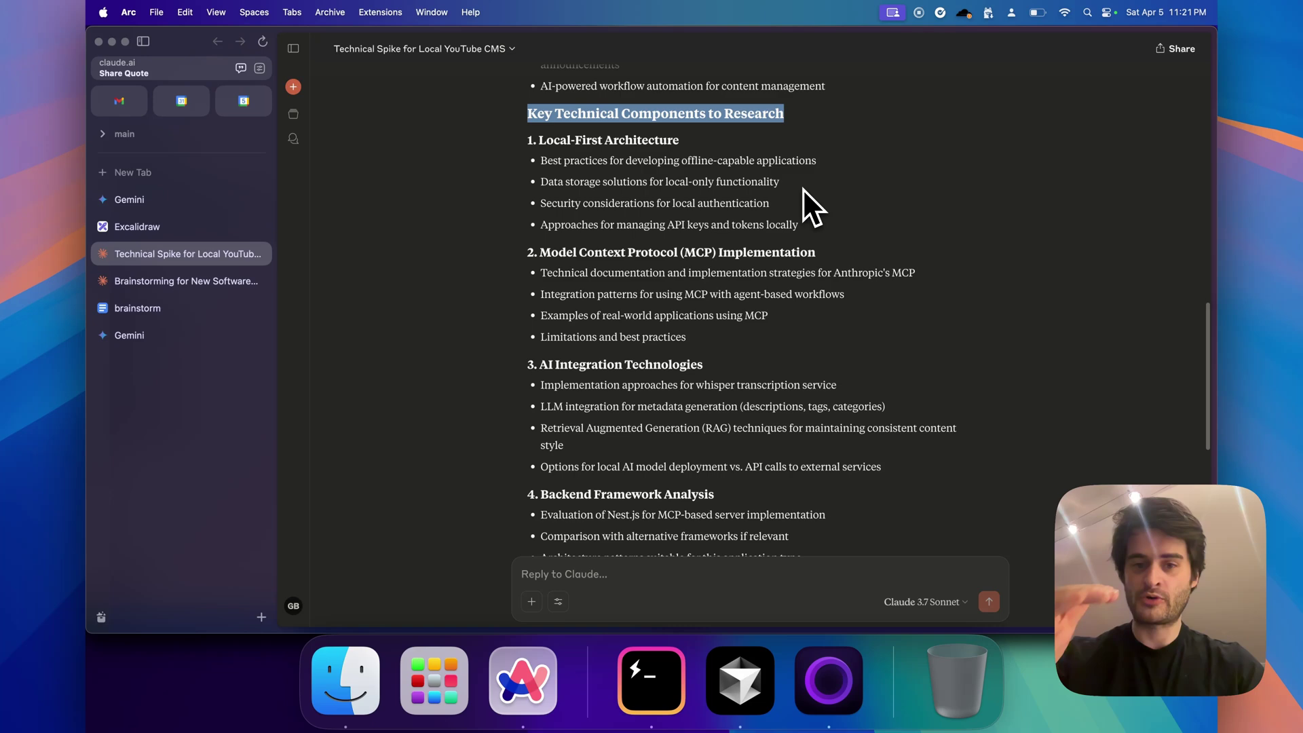
scroll(803, 190, down, 12)
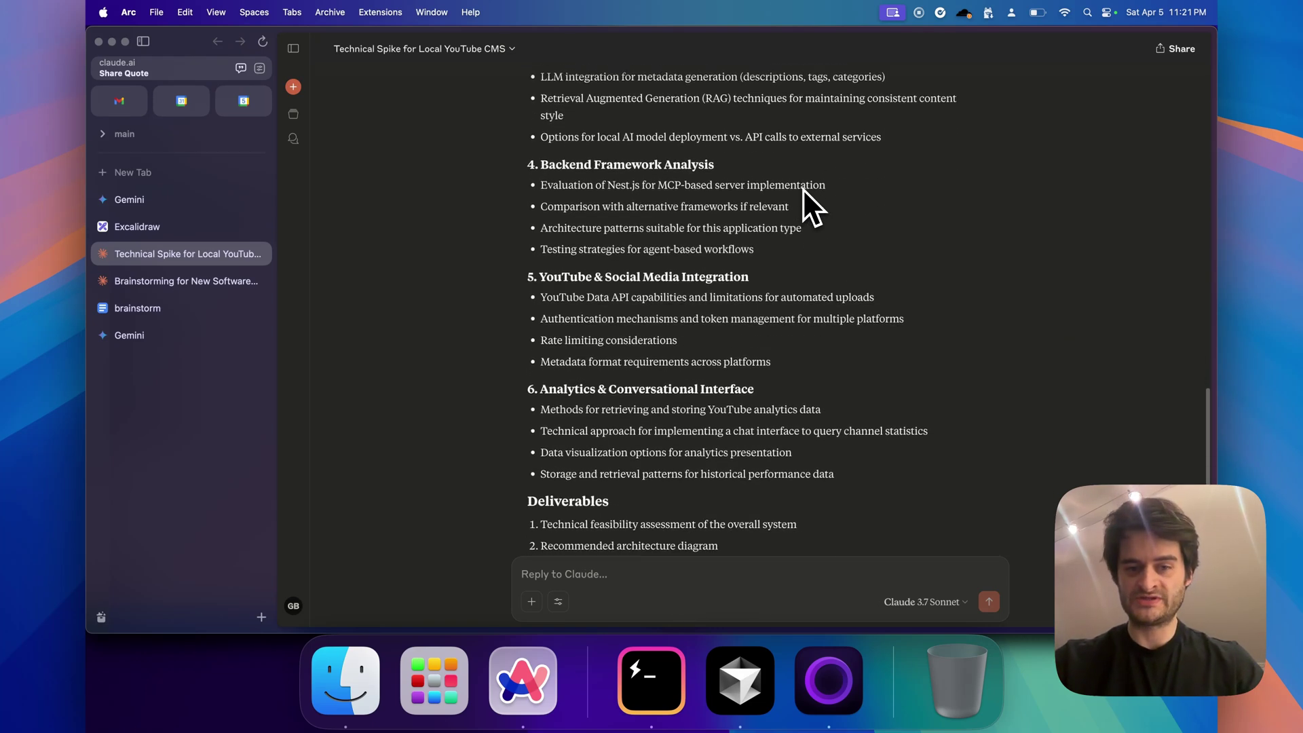
scroll(804, 190, down, 4)
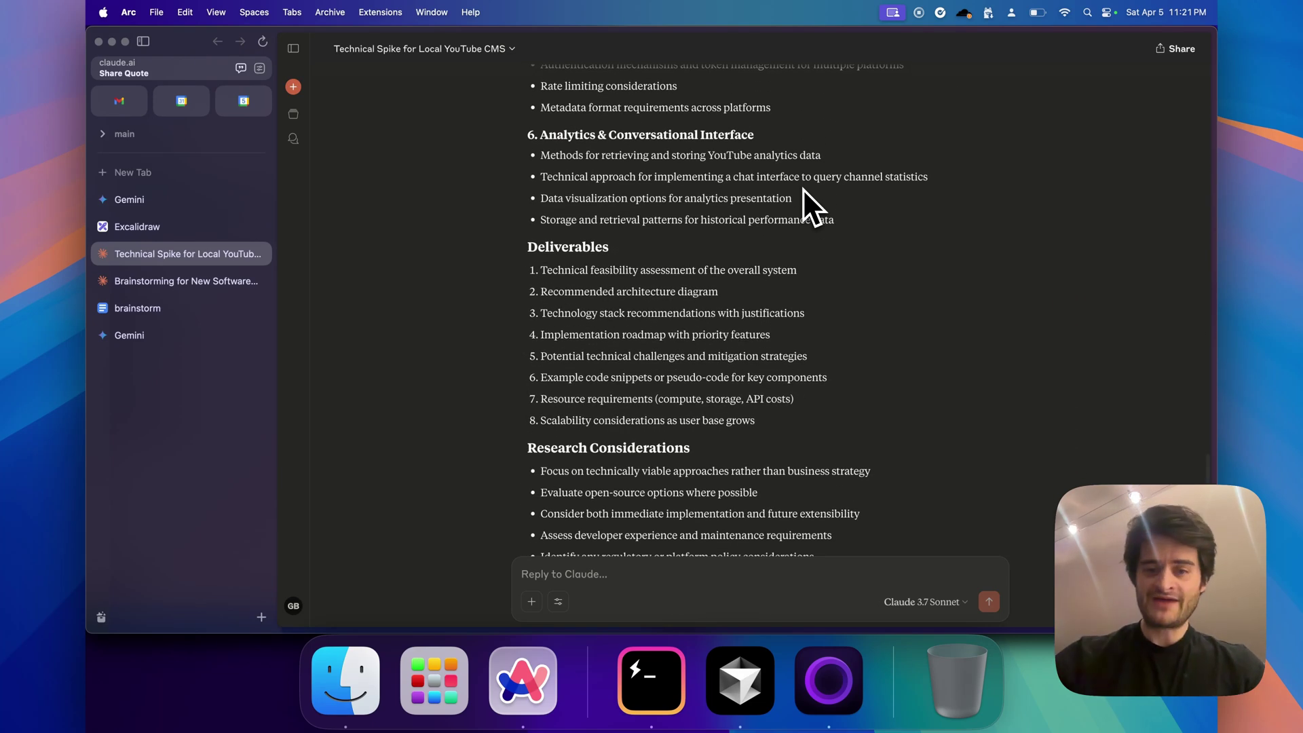
scroll(804, 189, up, 20)
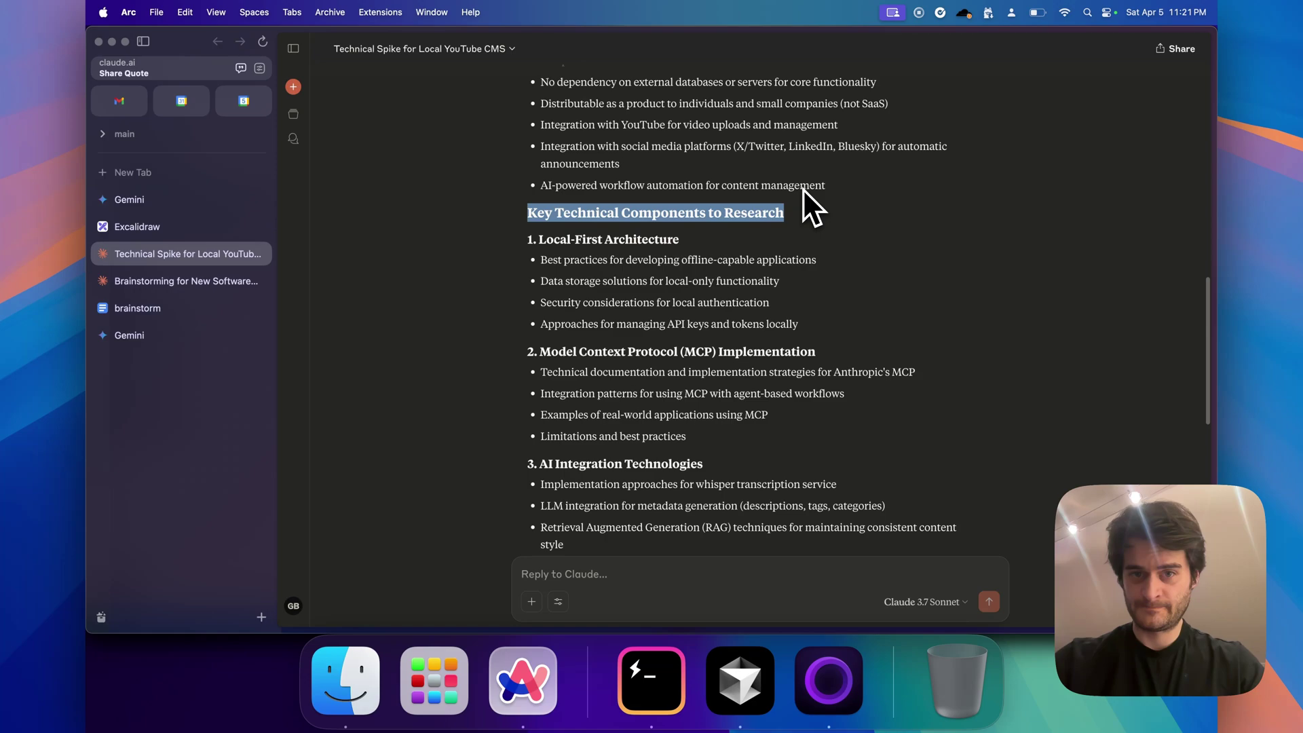
scroll(807, 203, down, 16)
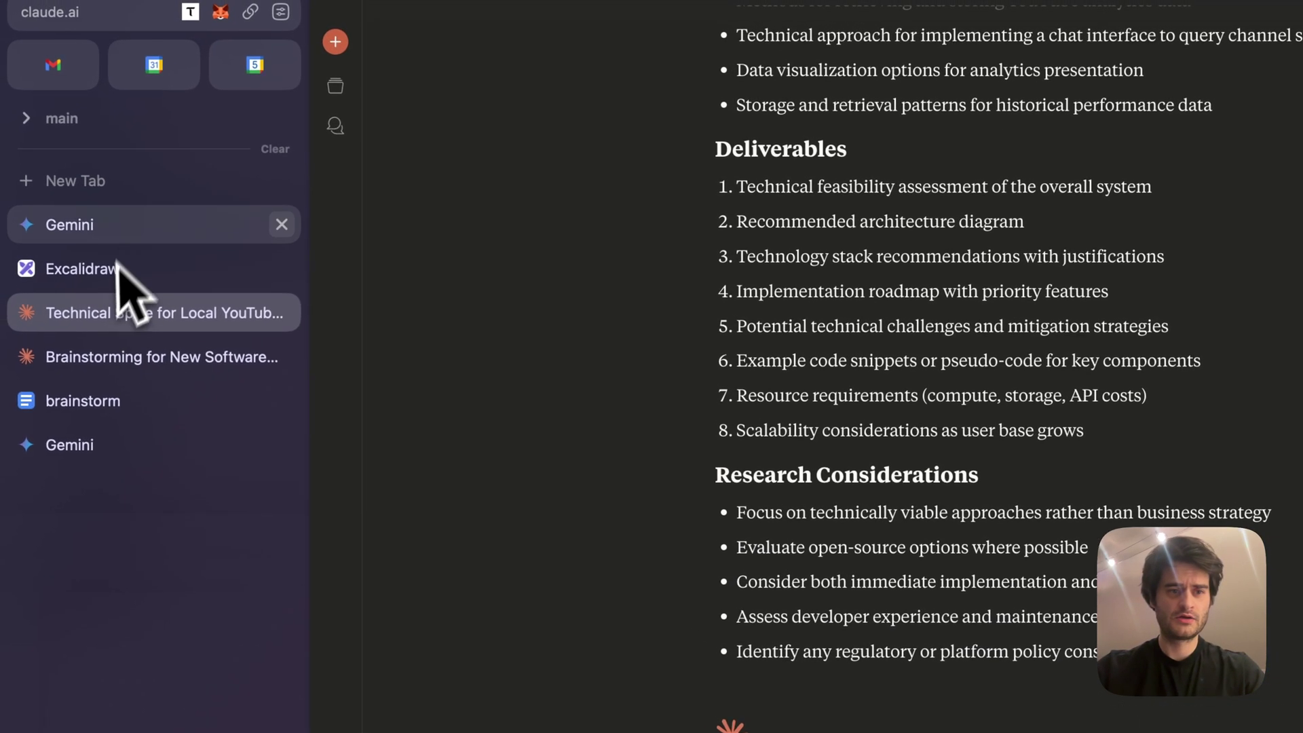
- Open the Gemini Deep Research chat and expand the full submitted spike prompt
click(87, 446)
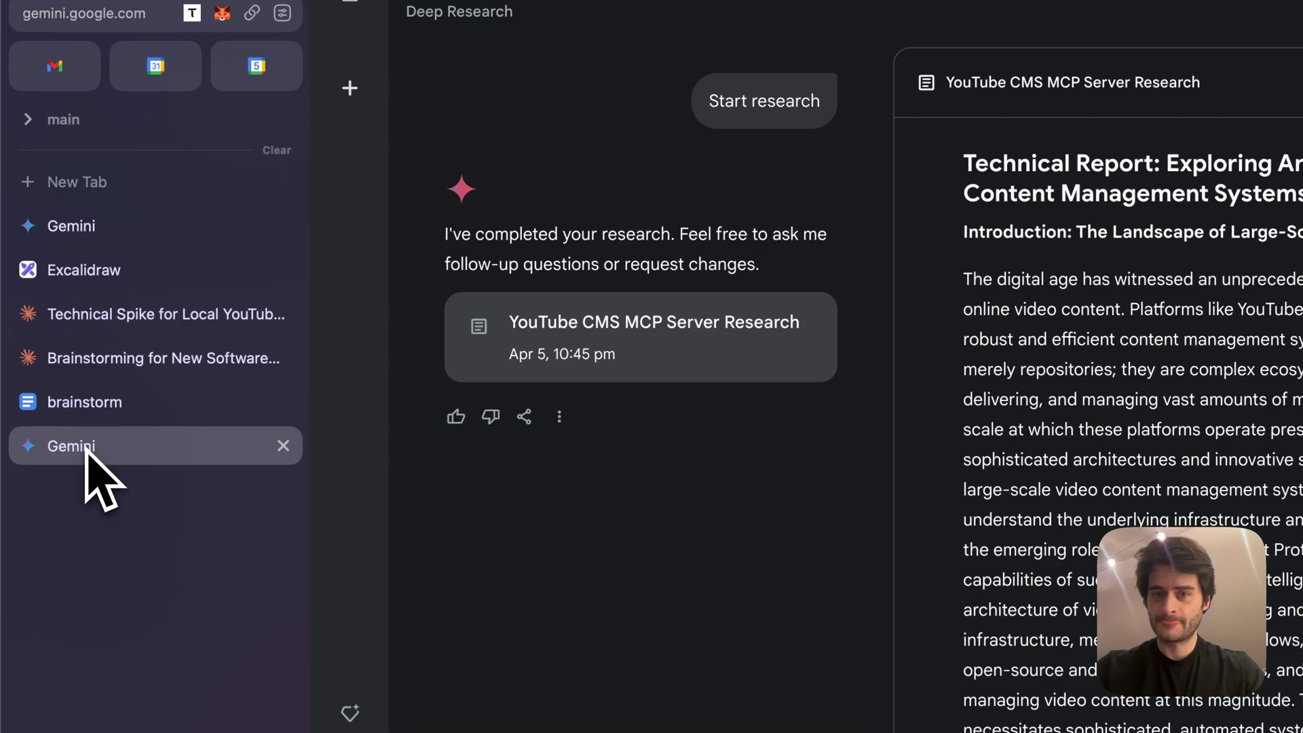
scroll(671, 271, up, 5)
scroll(678, 271, up, 5)
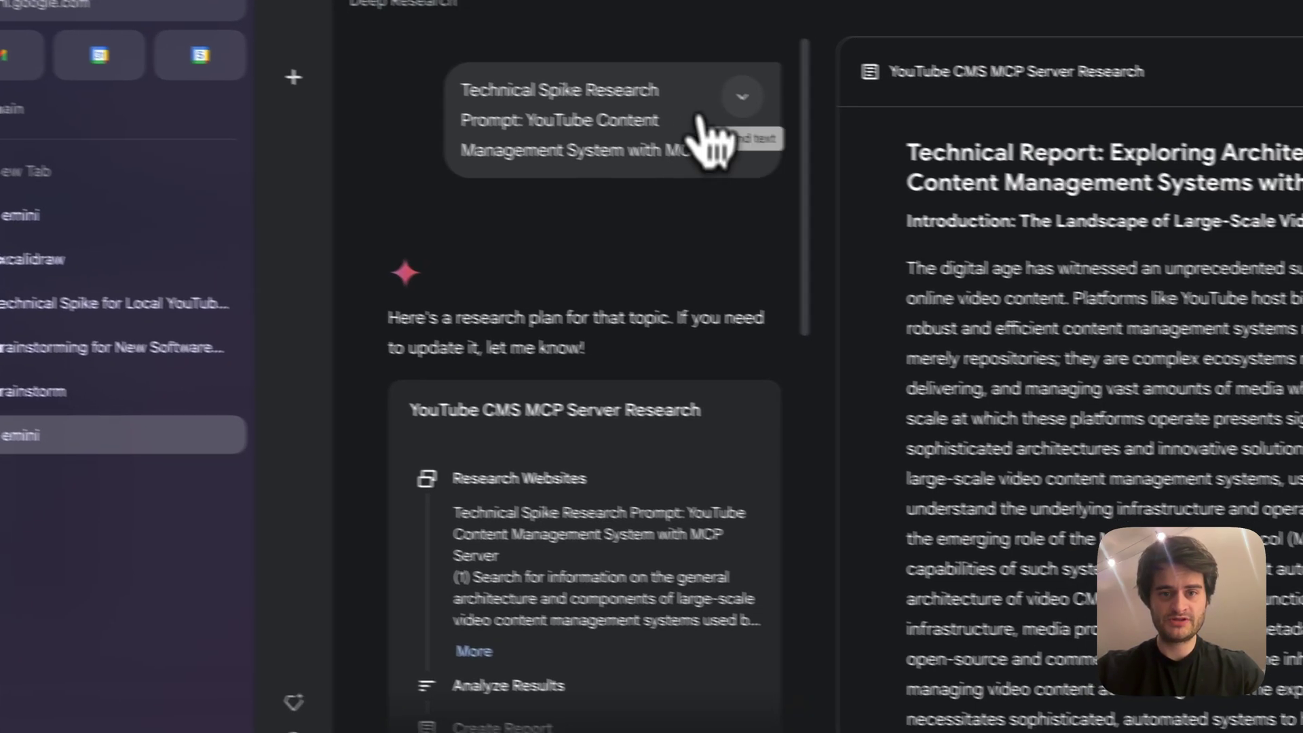
click(799, 107)
- Highlight the prompt's title and project overview, then close the research report panel
drag(407, 81, 655, 591)
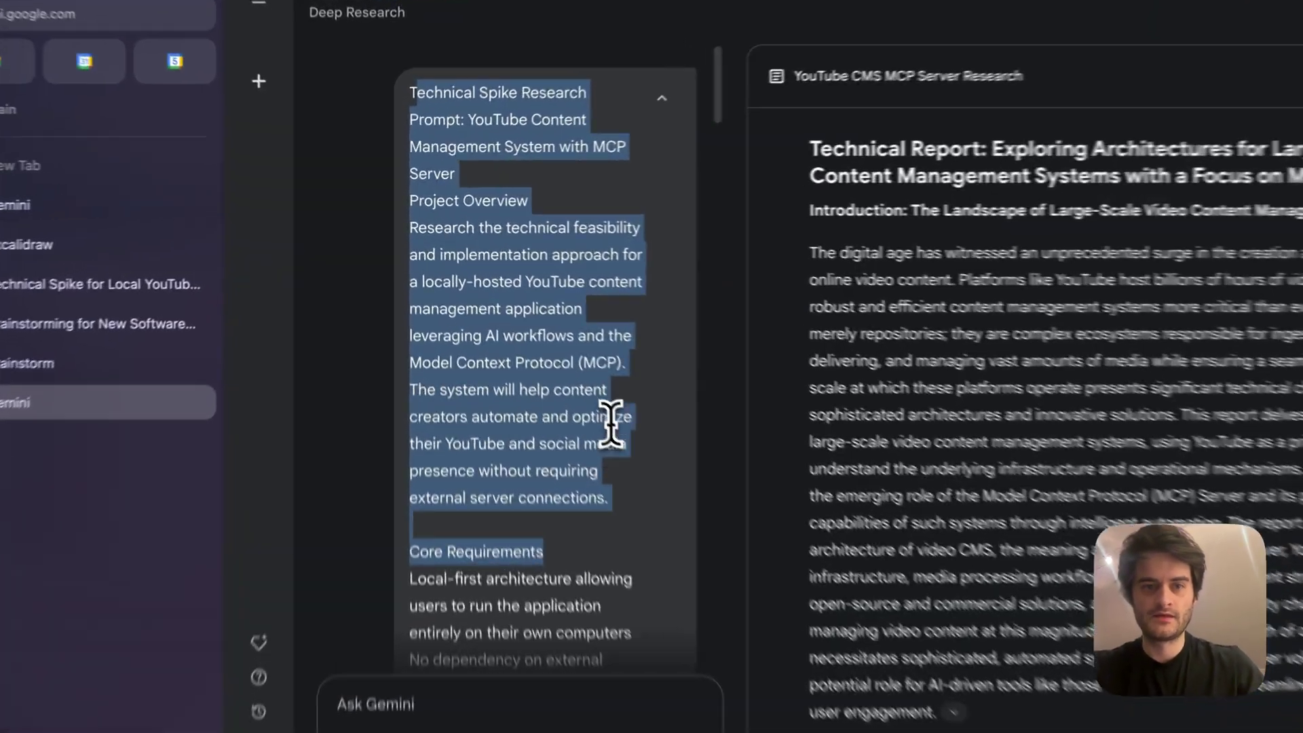
click(549, 337)
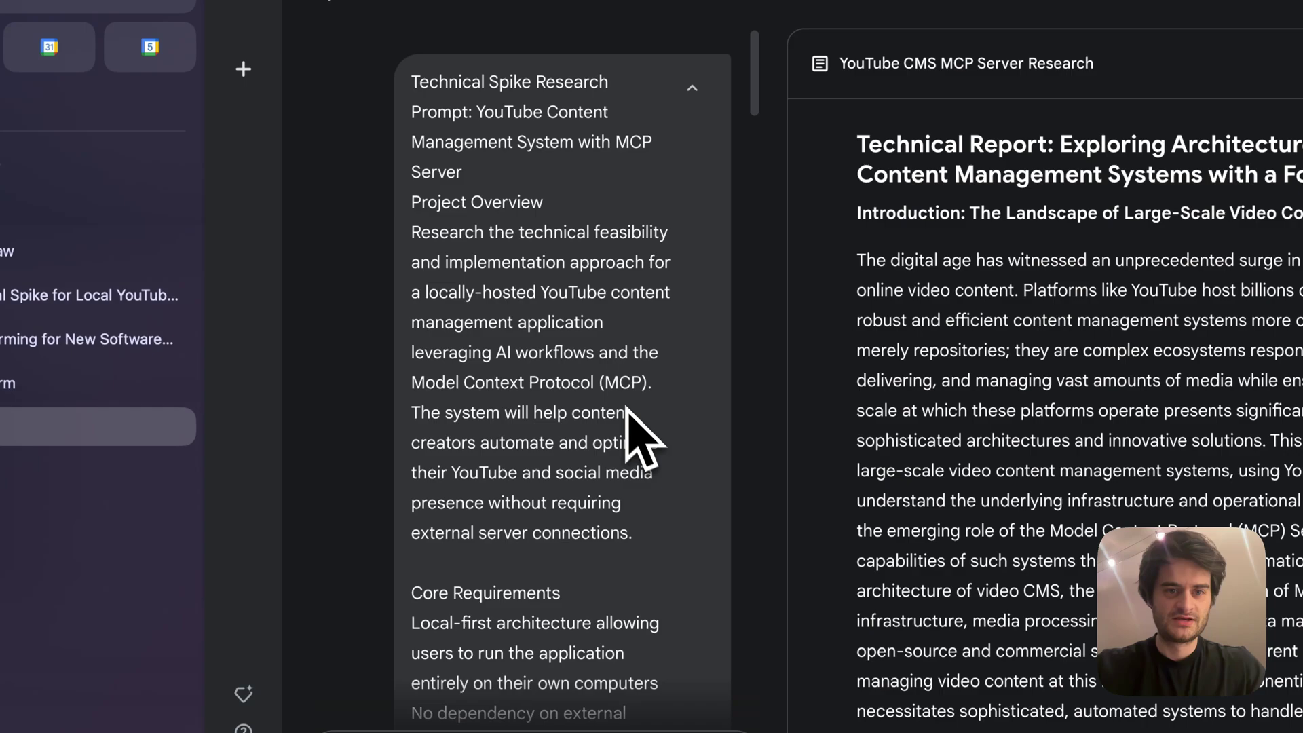
drag(415, 81, 563, 549)
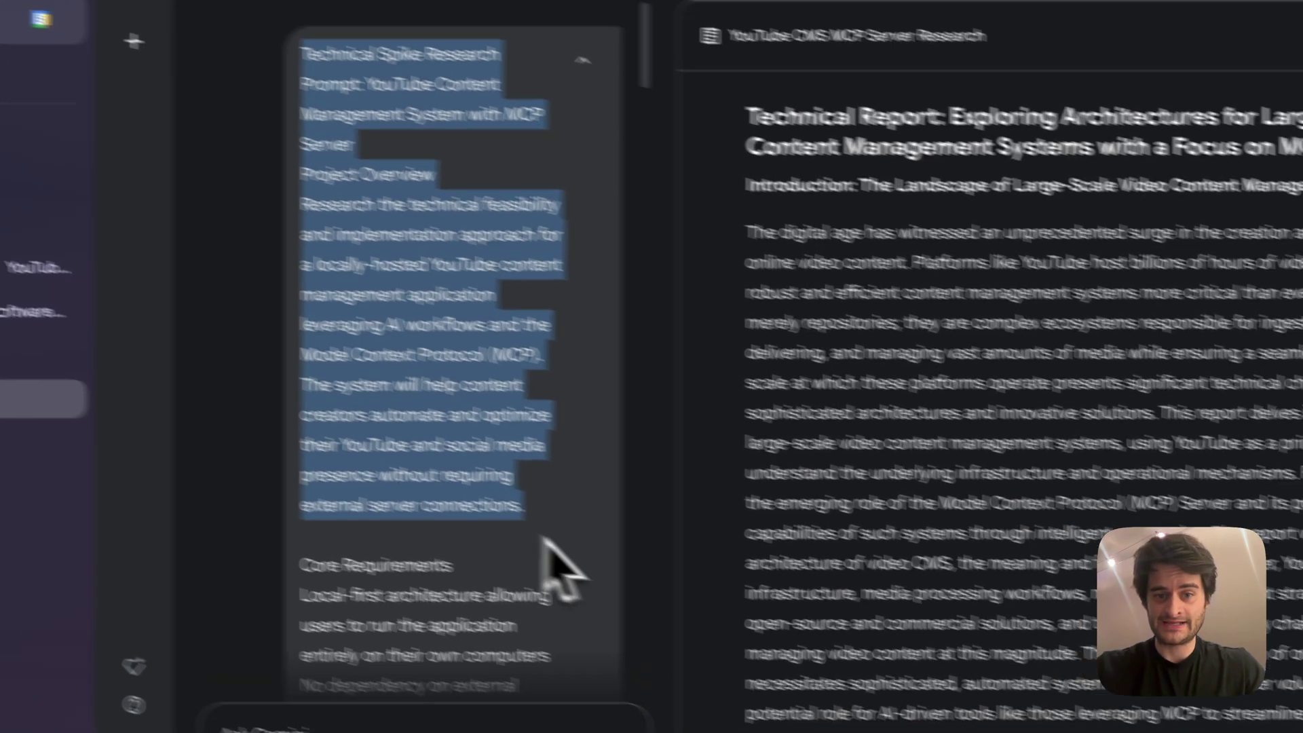
scroll(431, 480, down, 15)
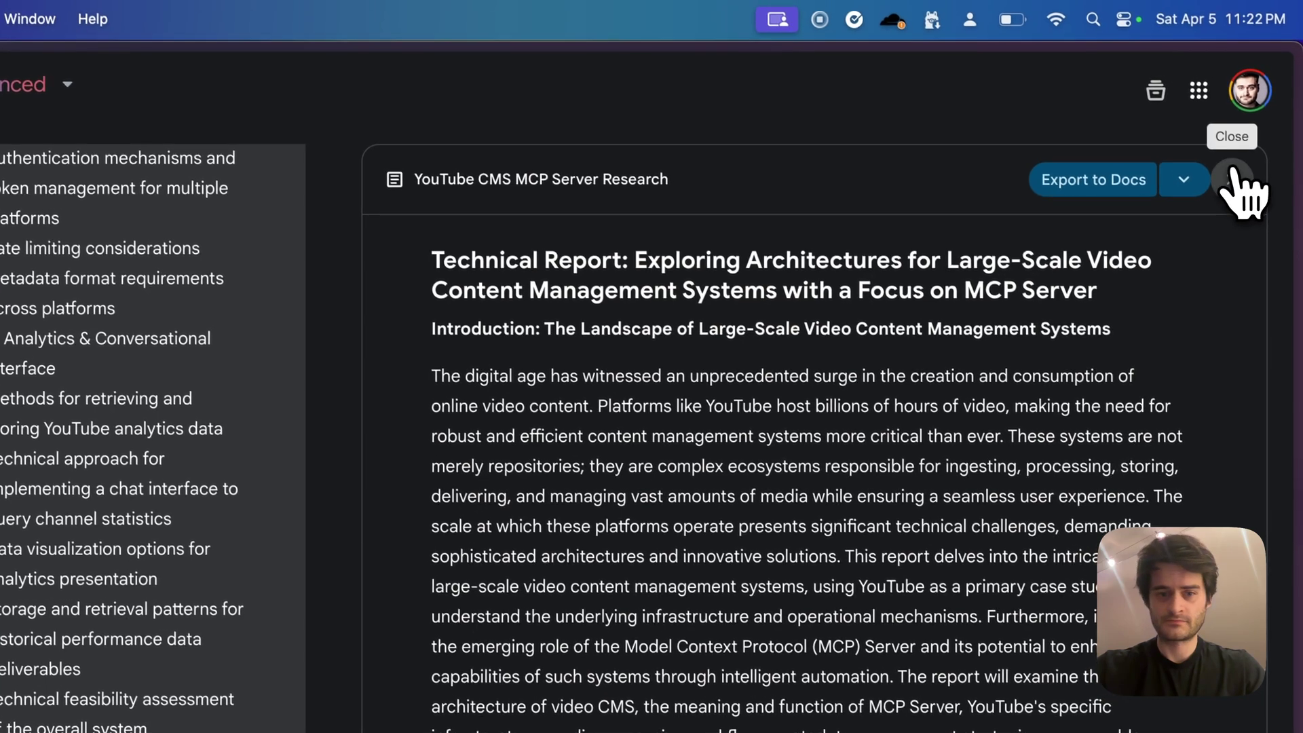
click(1245, 175)
- Expand the research plan to show steps (4) through (8) and scroll through them
scroll(563, 434, down, 1)
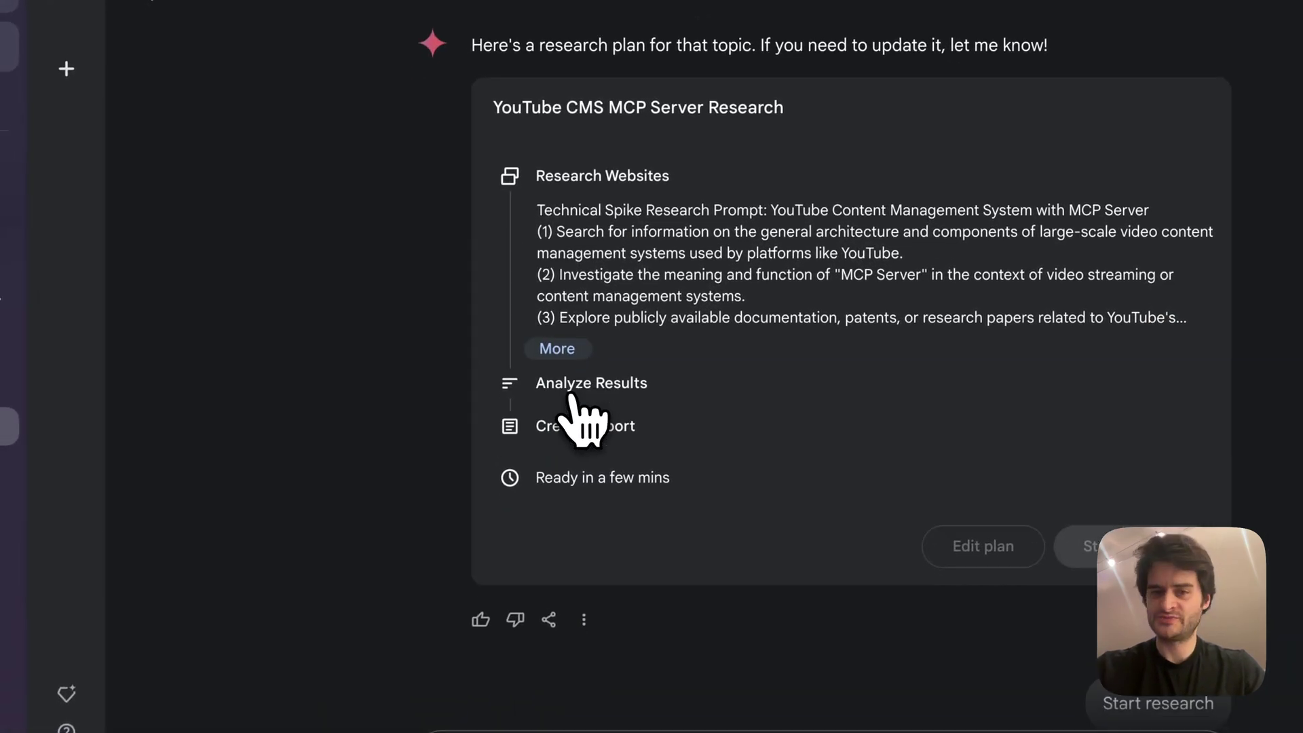
click(461, 587)
scroll(698, 373, down, 1)
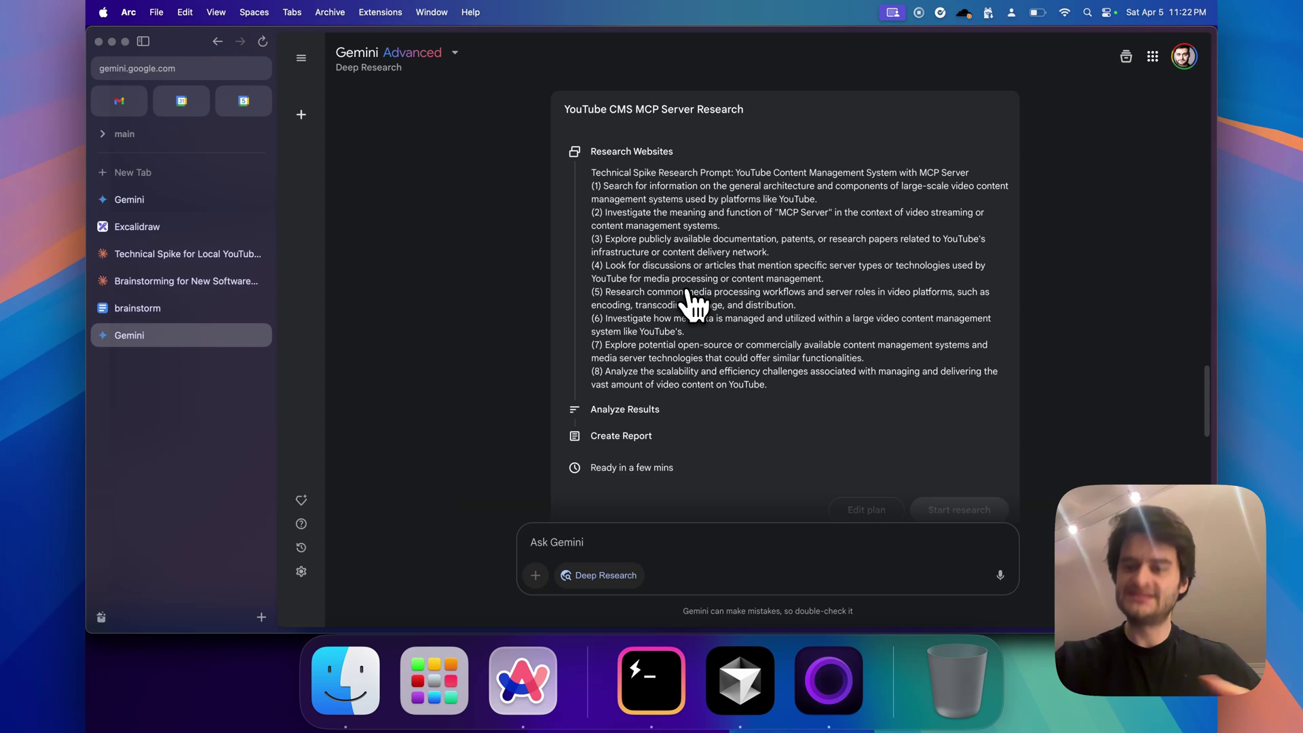
scroll(694, 305, down, 1)
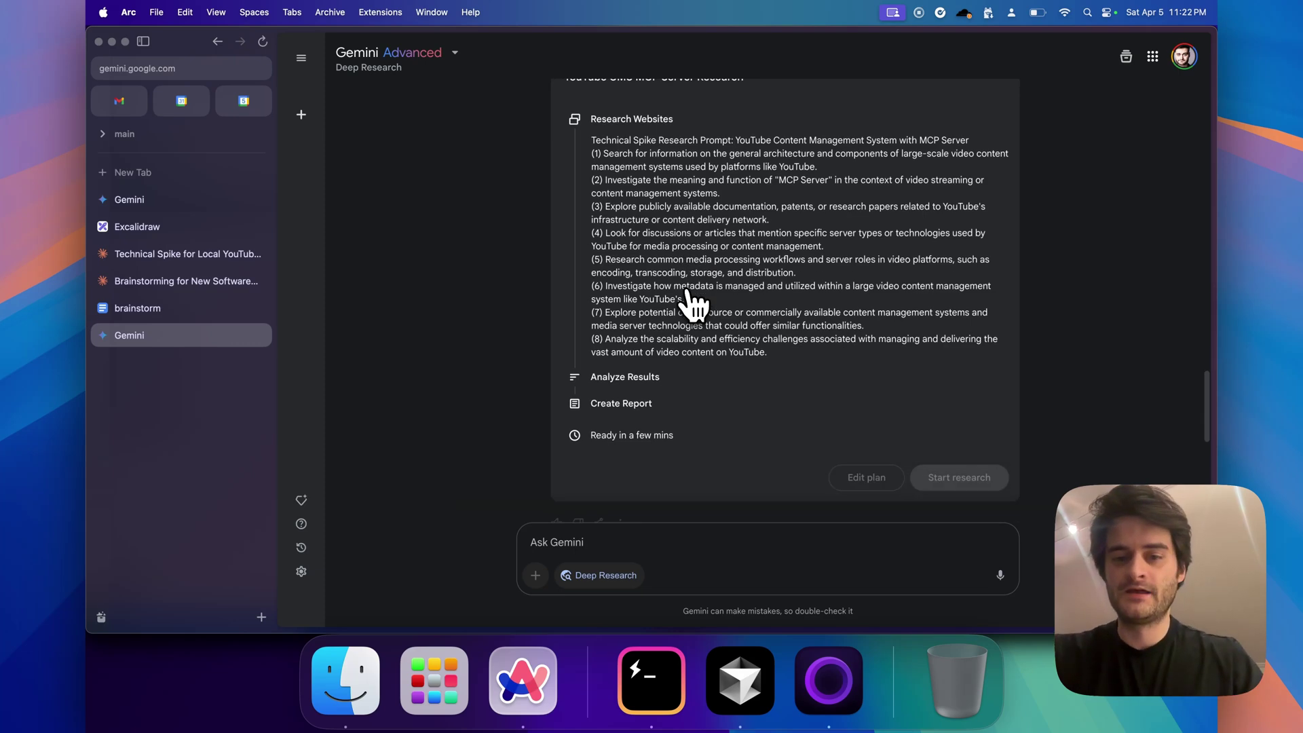
scroll(693, 305, down, 5)
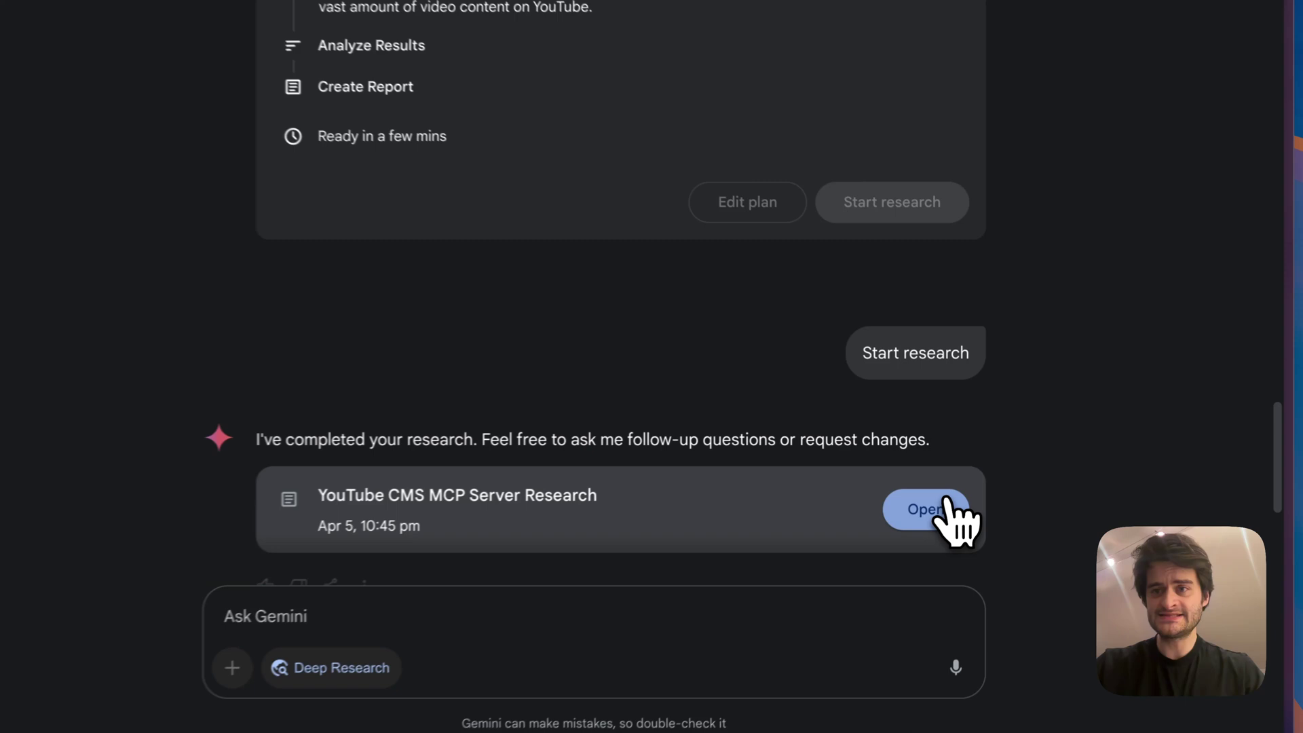
- Open the YouTube CMS MCP Server Research report and skim it and its sources
click(973, 478)
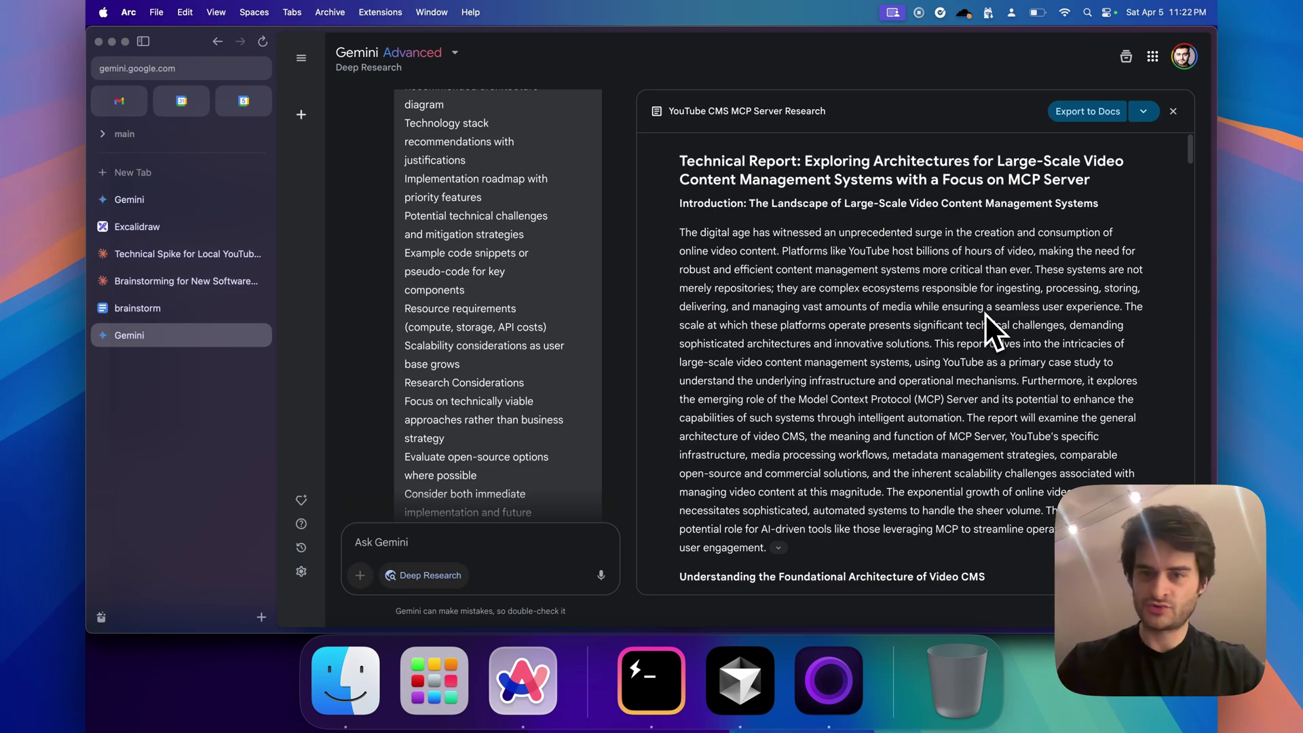
scroll(1086, 373, down, 15)
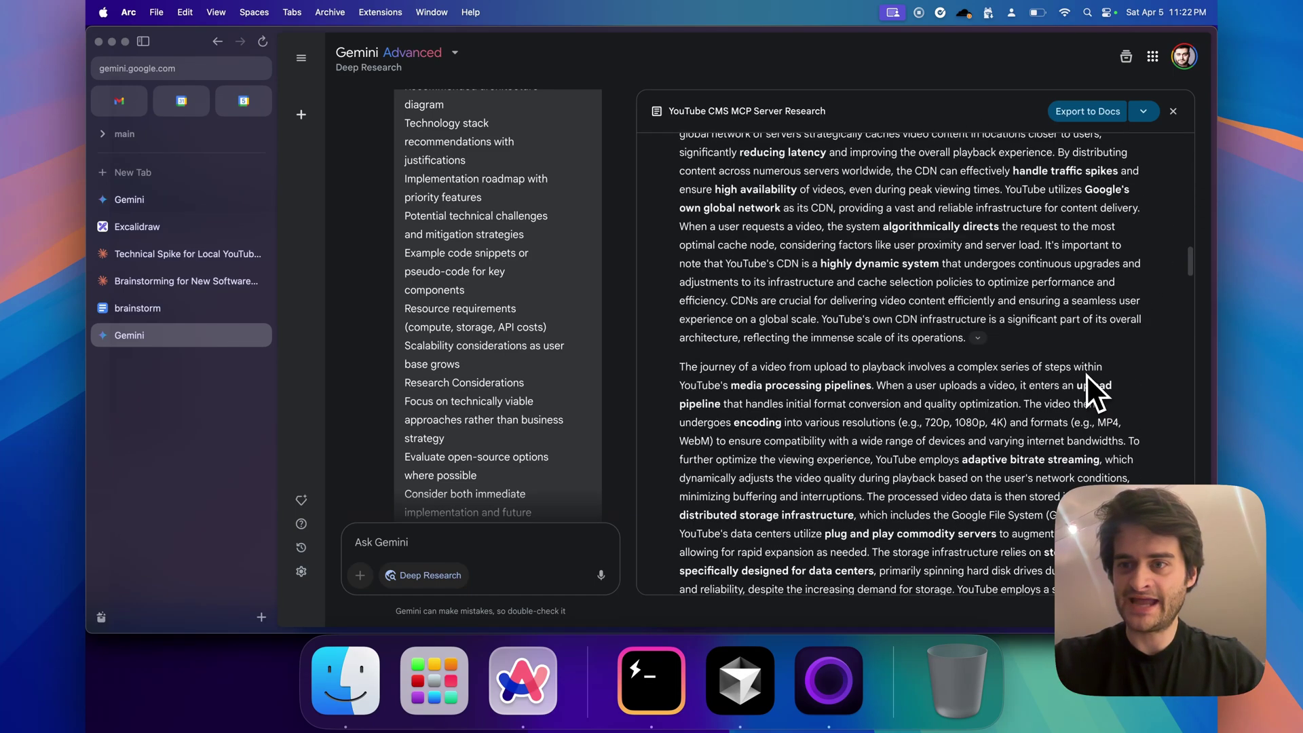
scroll(1024, 251, down, 20)
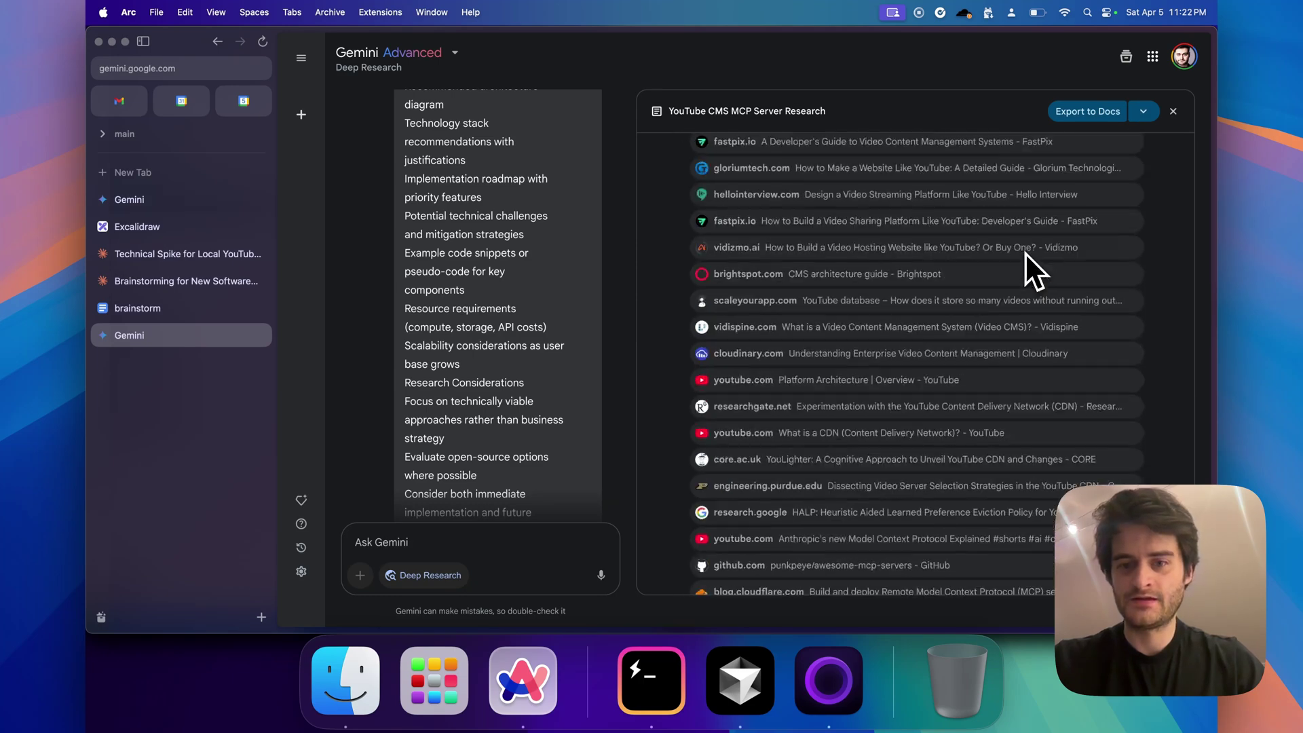
scroll(1024, 252, up, 5)
scroll(1025, 252, down, 3)
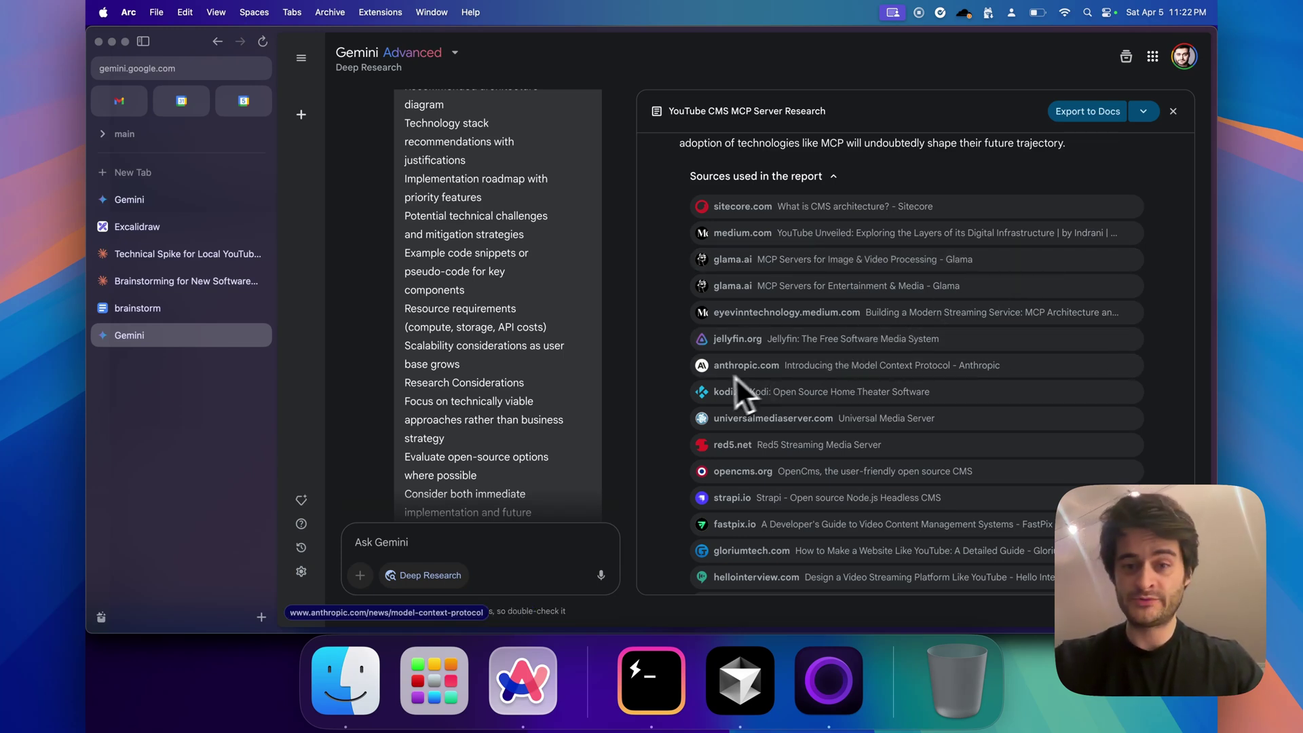
scroll(738, 376, down, 2)
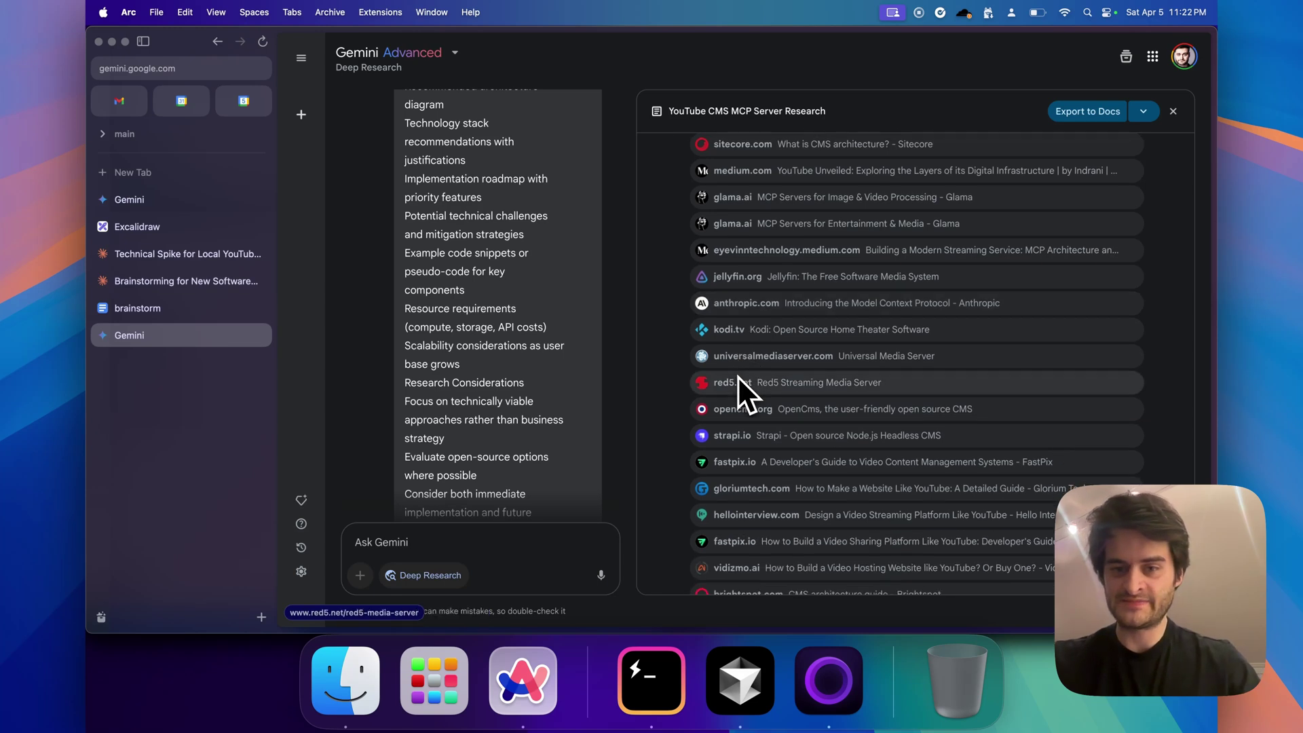
scroll(738, 376, down, 3)
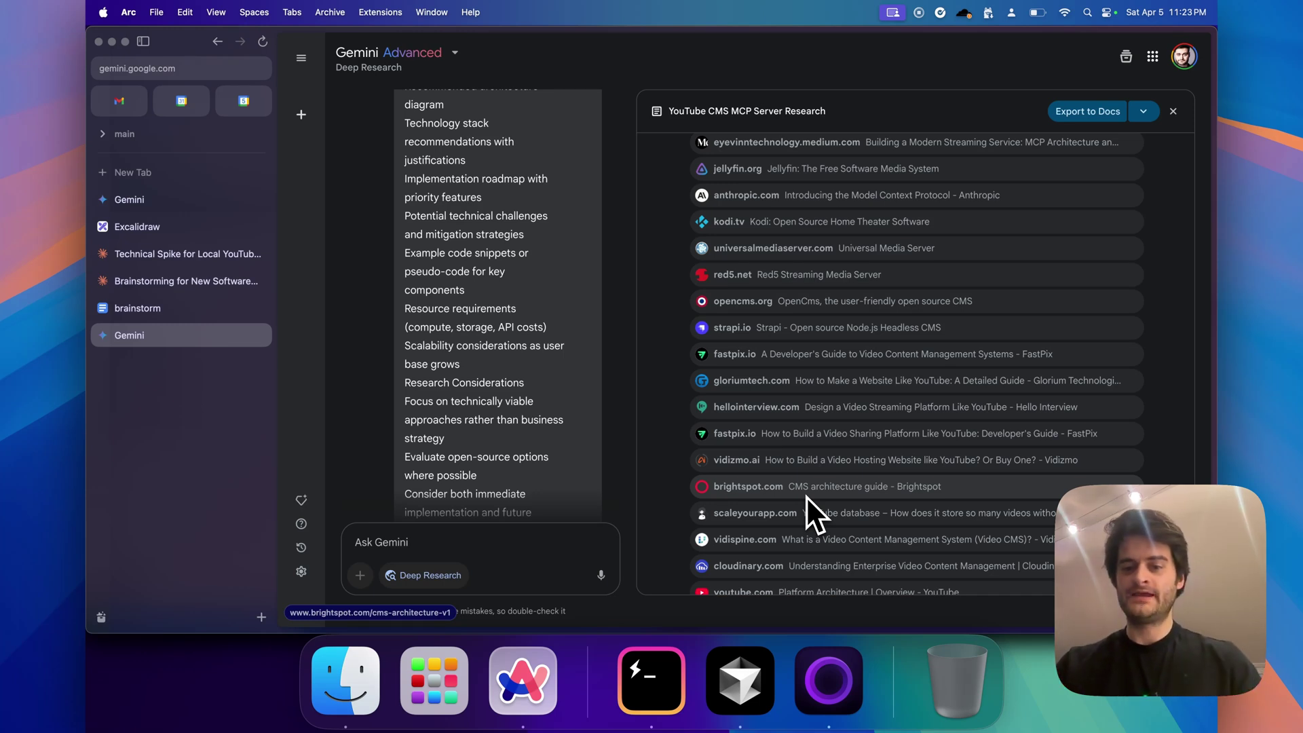
scroll(804, 495, up, 20)
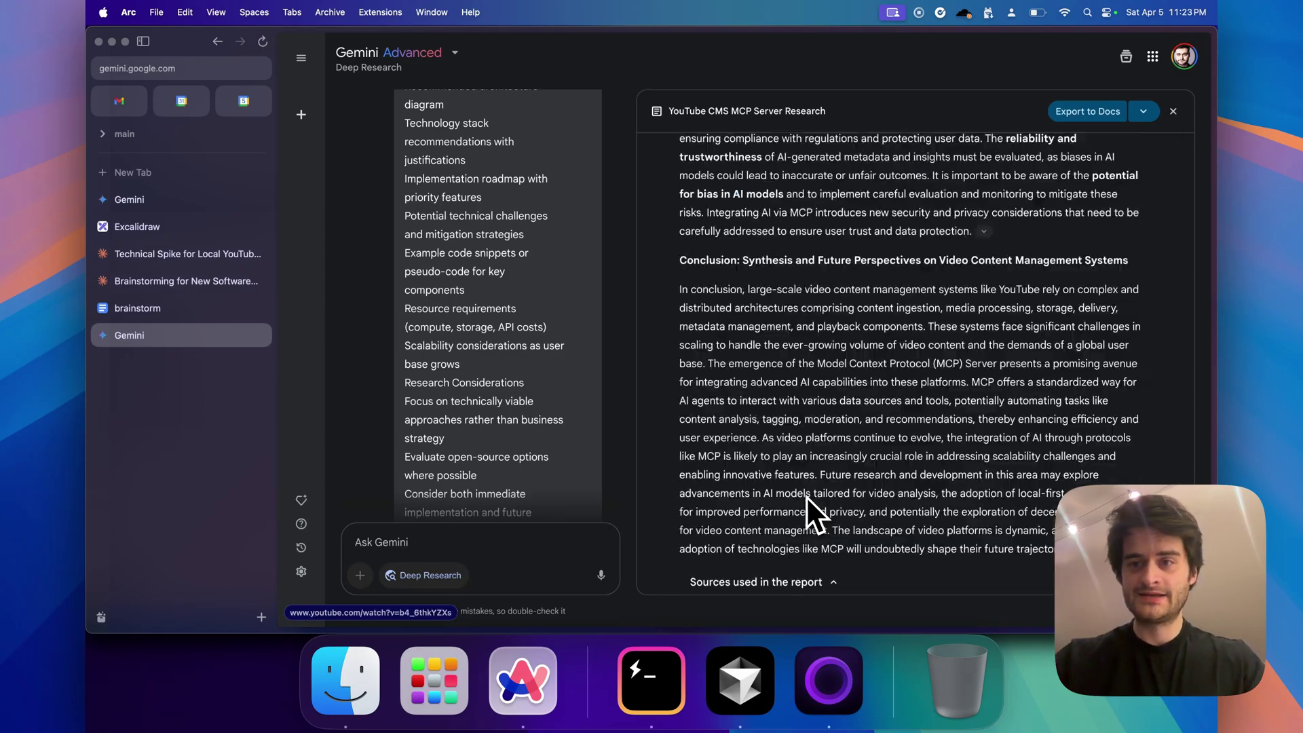
scroll(805, 496, up, 20)
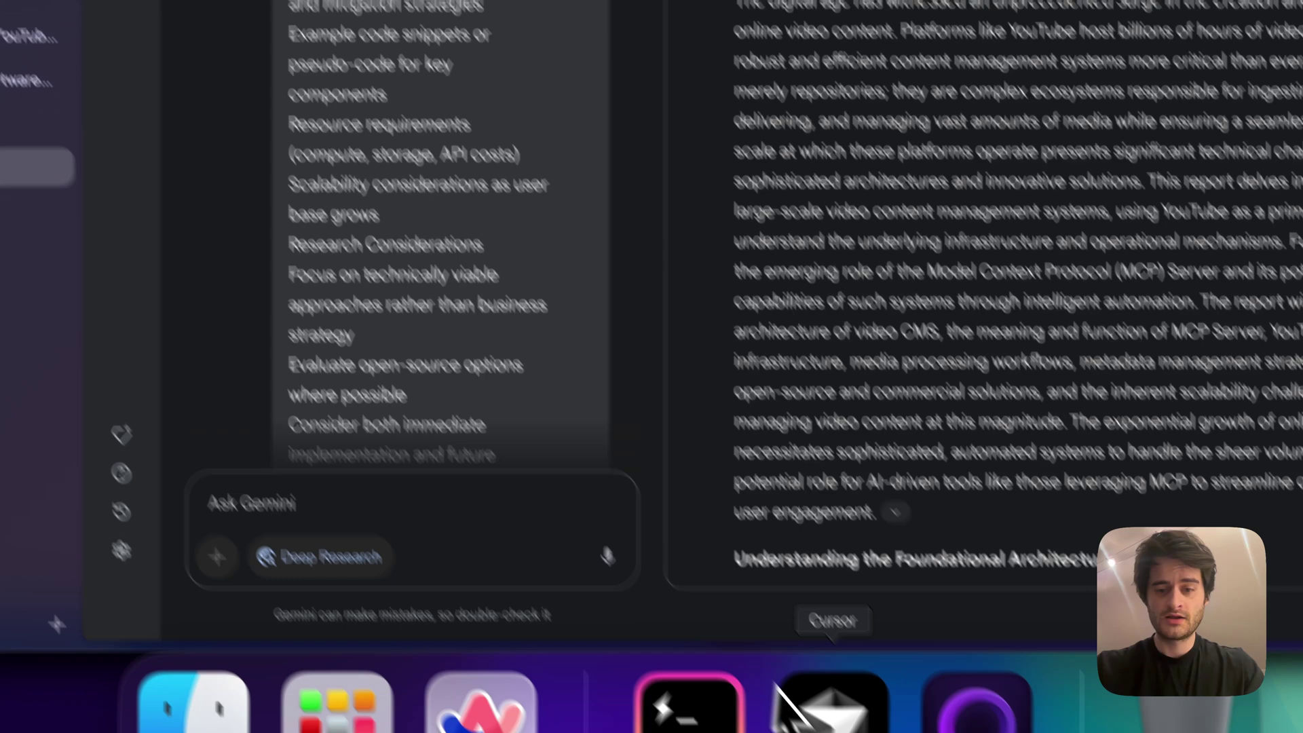
- View the product-requirement-document.txt prompt in Cursor, then return to the Gemini report
click(771, 655)
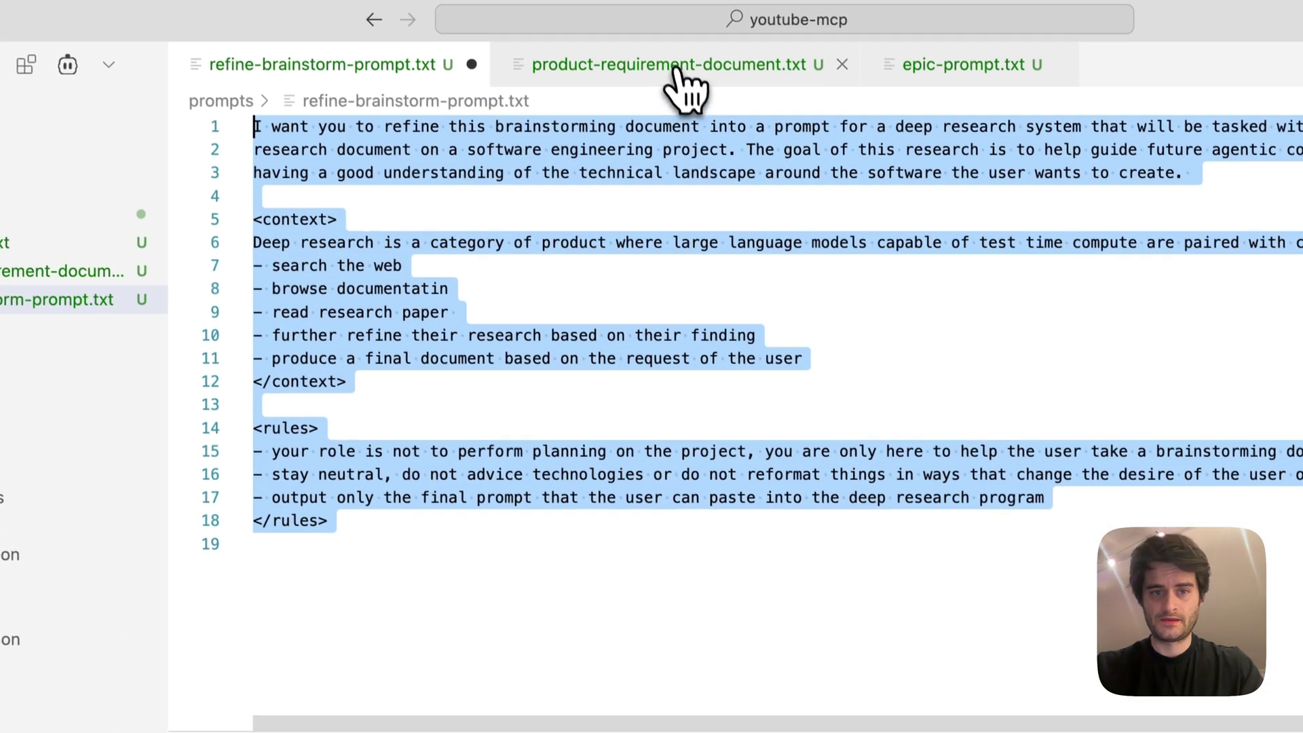
click(675, 68)
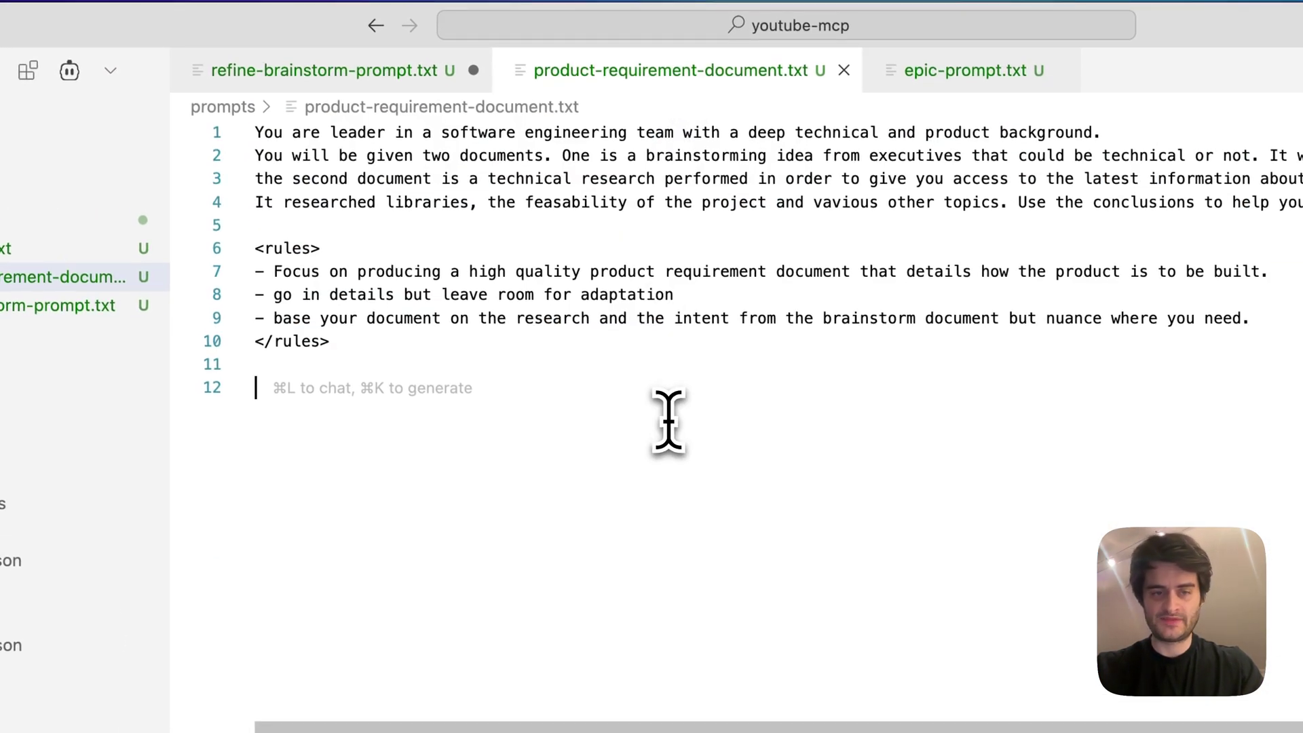
key(Up)
key(Up)
key(End)
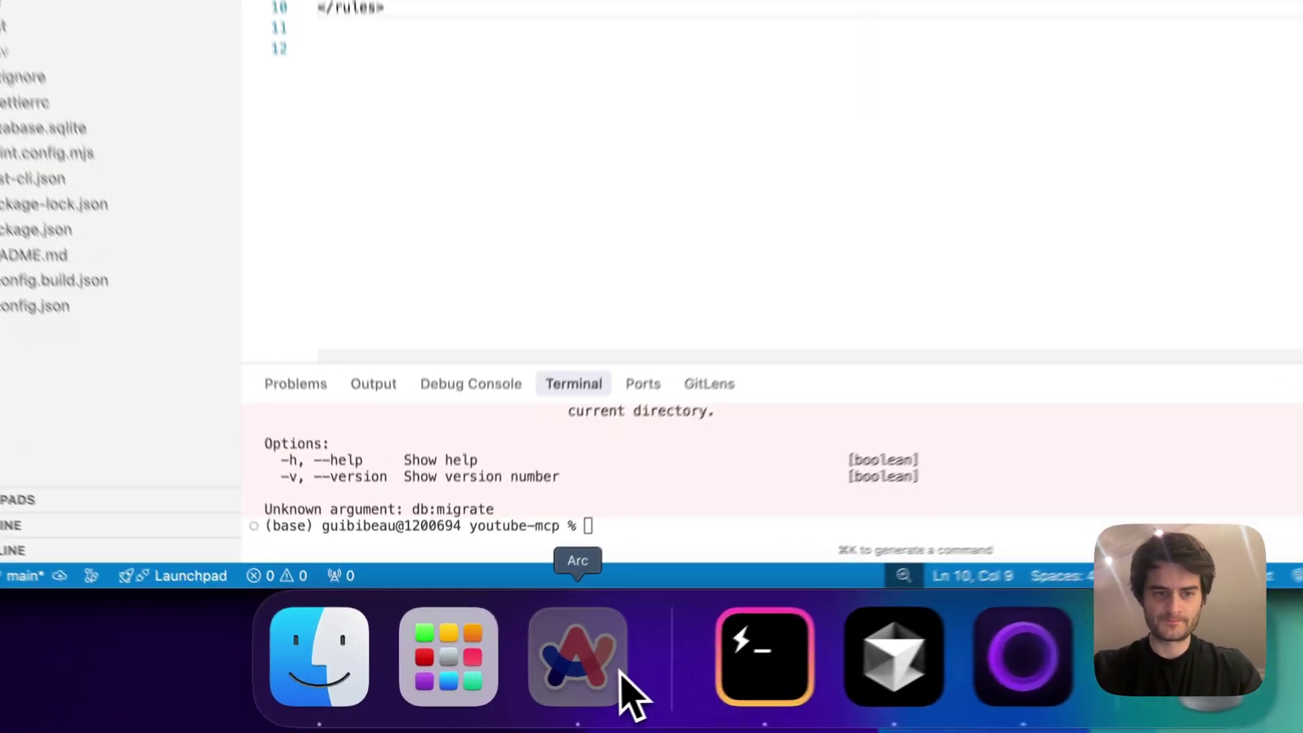
click(542, 675)
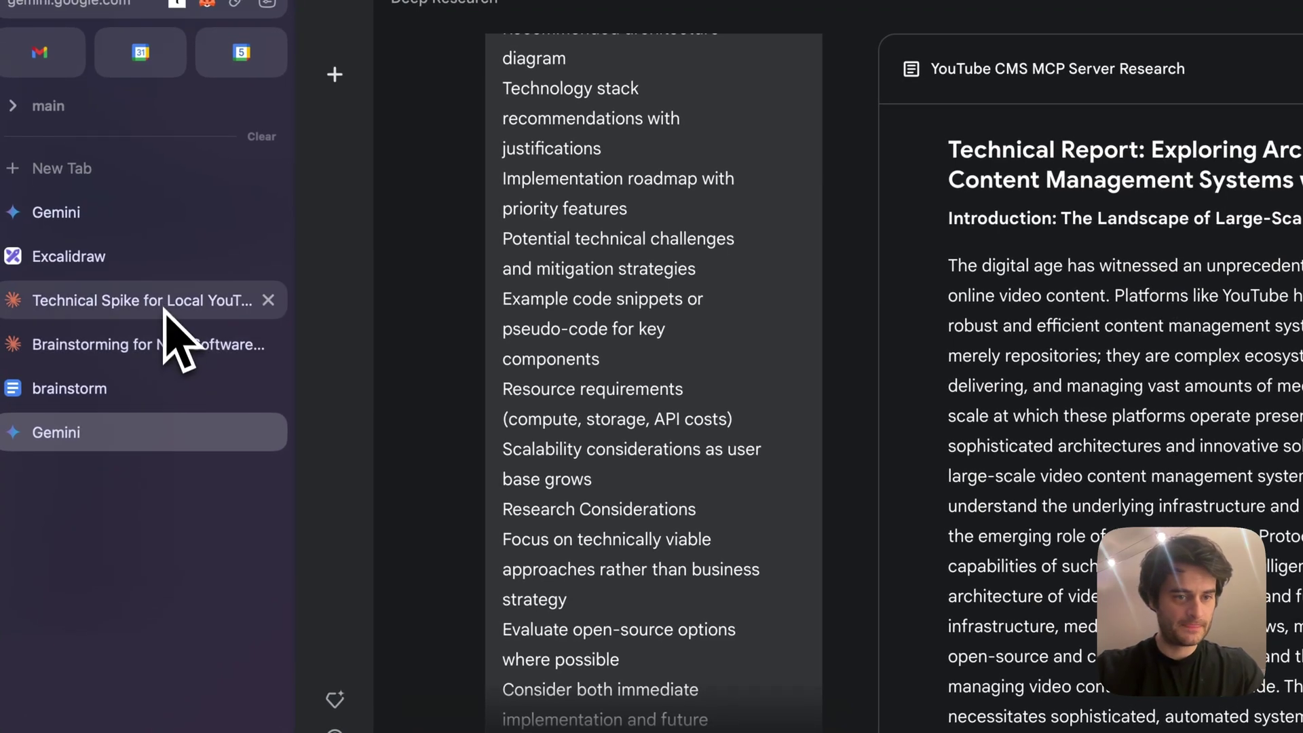
- Open the Claude chat 'Brainstorming for New Software Product' from the Arc sidebar
click(166, 309)
scroll(828, 285, up, 10)
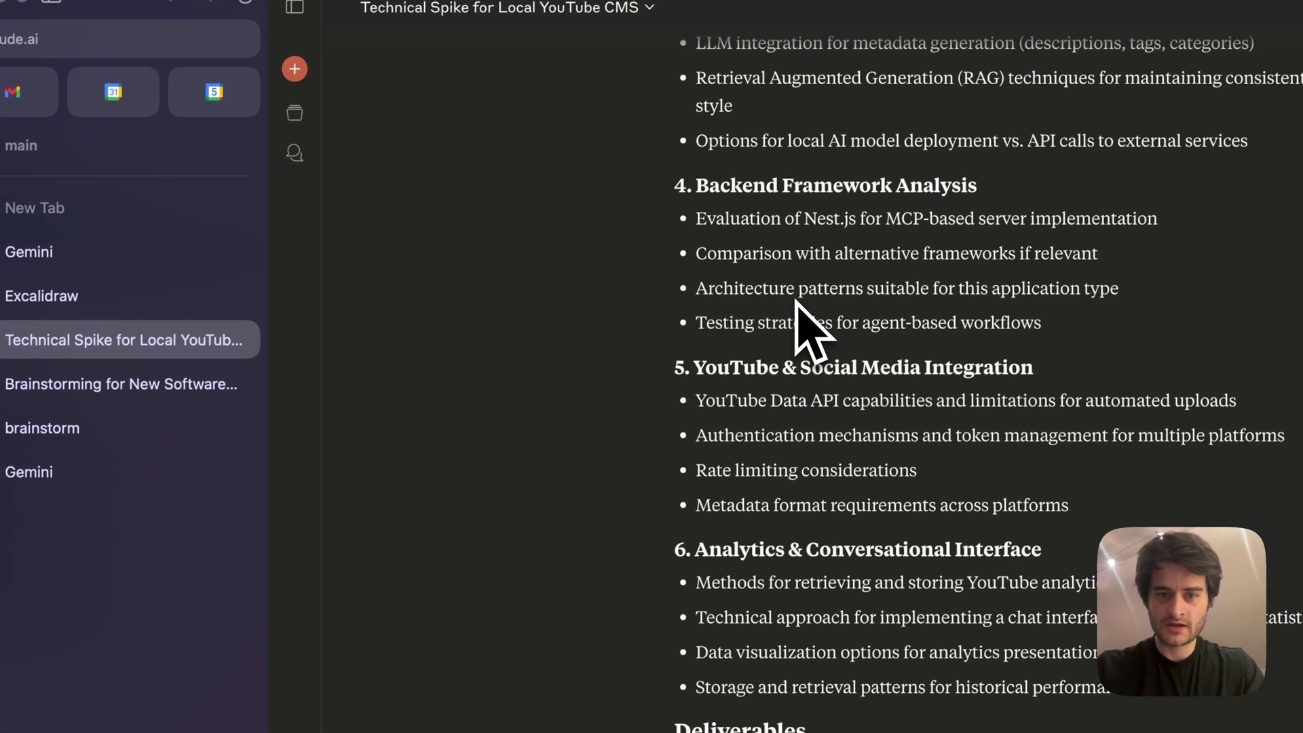
click(101, 384)
scroll(687, 380, up, 10)
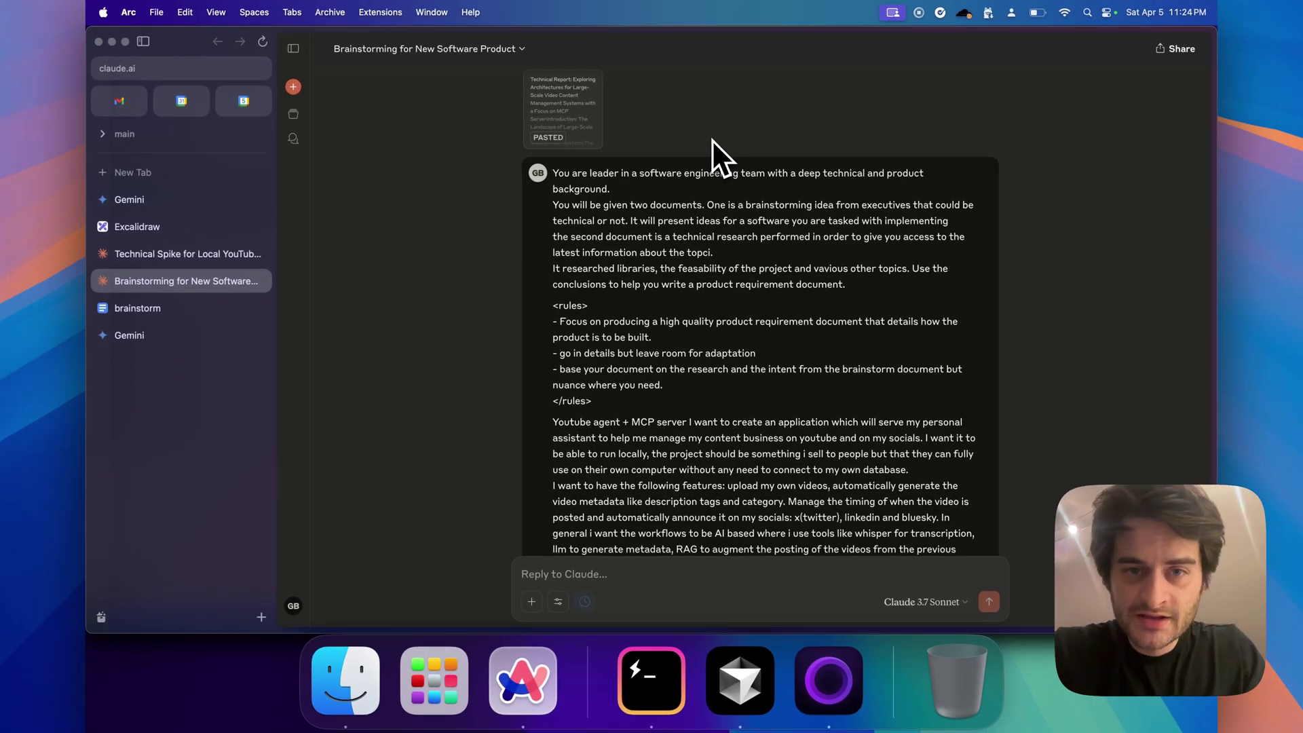
- Read through the YouTube Agent PRD and highlight its Local-first database requirement
scroll(711, 140, down, 5)
drag(553, 288, 663, 404)
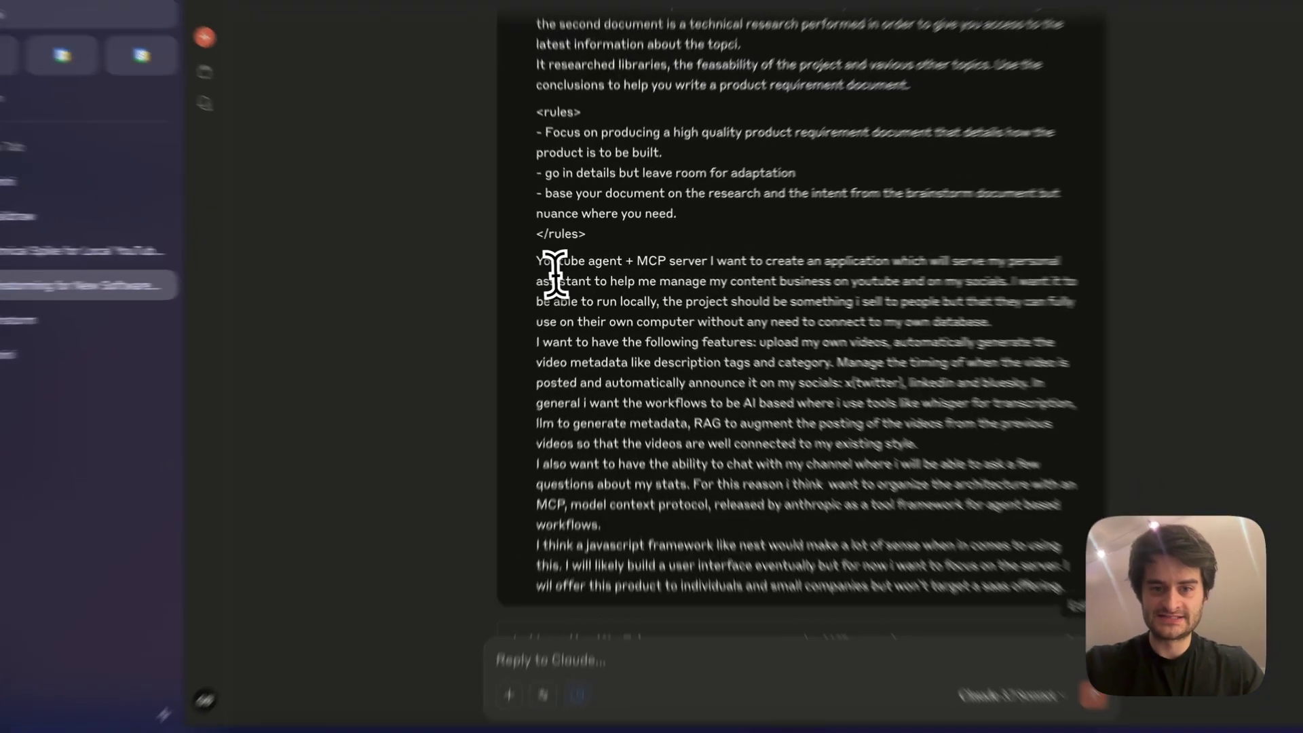
scroll(700, 452, down, 5)
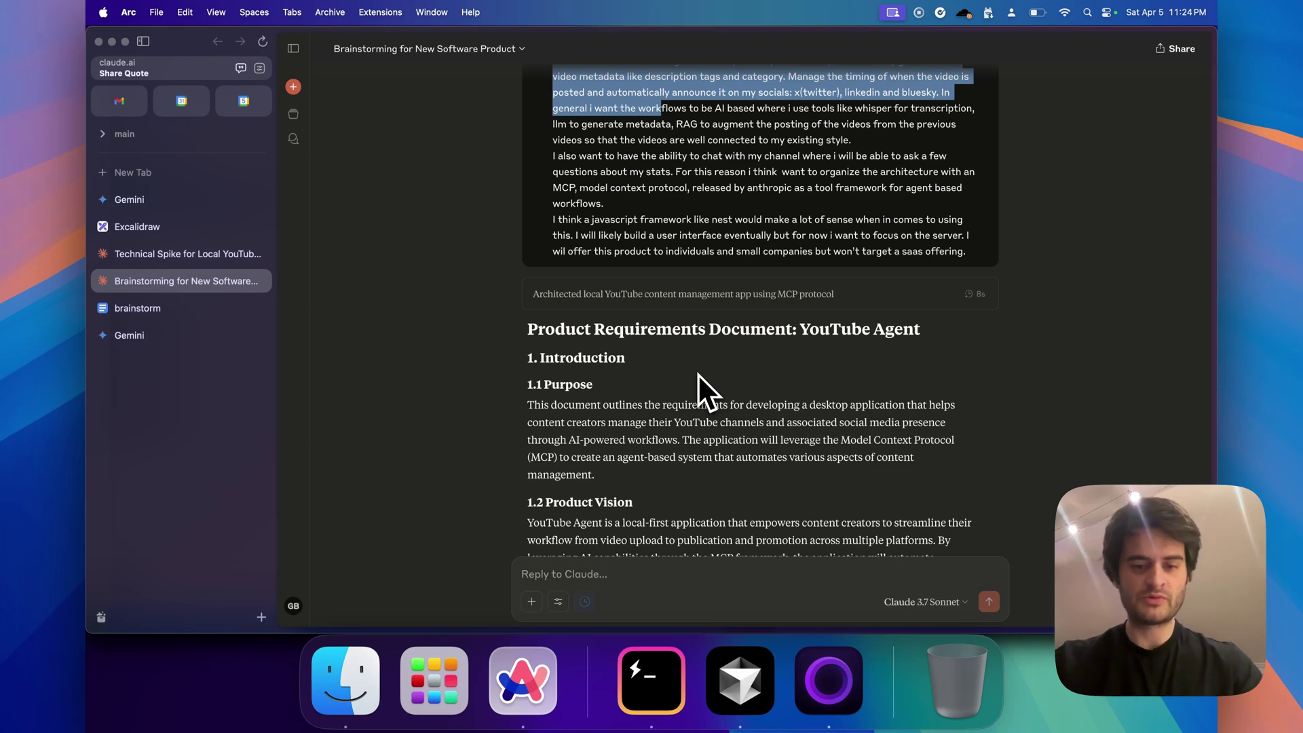
scroll(697, 373, down, 5)
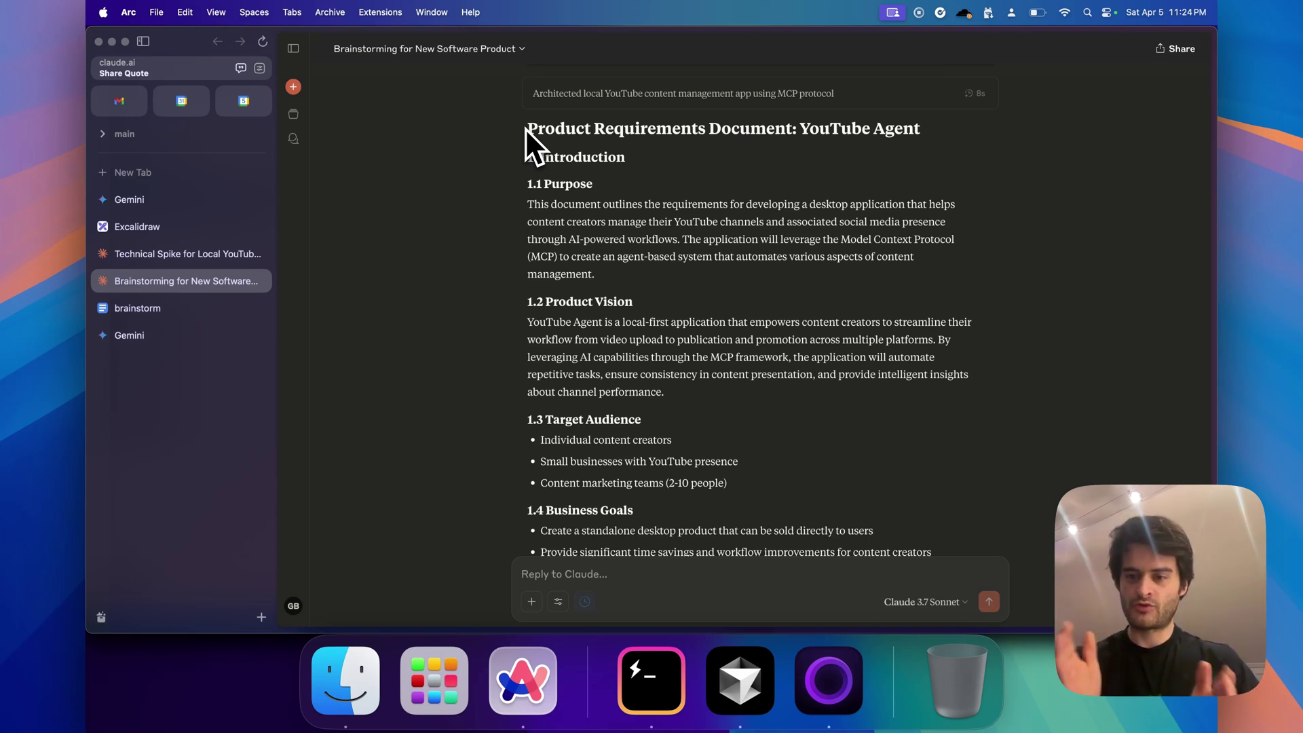
scroll(525, 127, down, 5)
scroll(525, 128, down, 8)
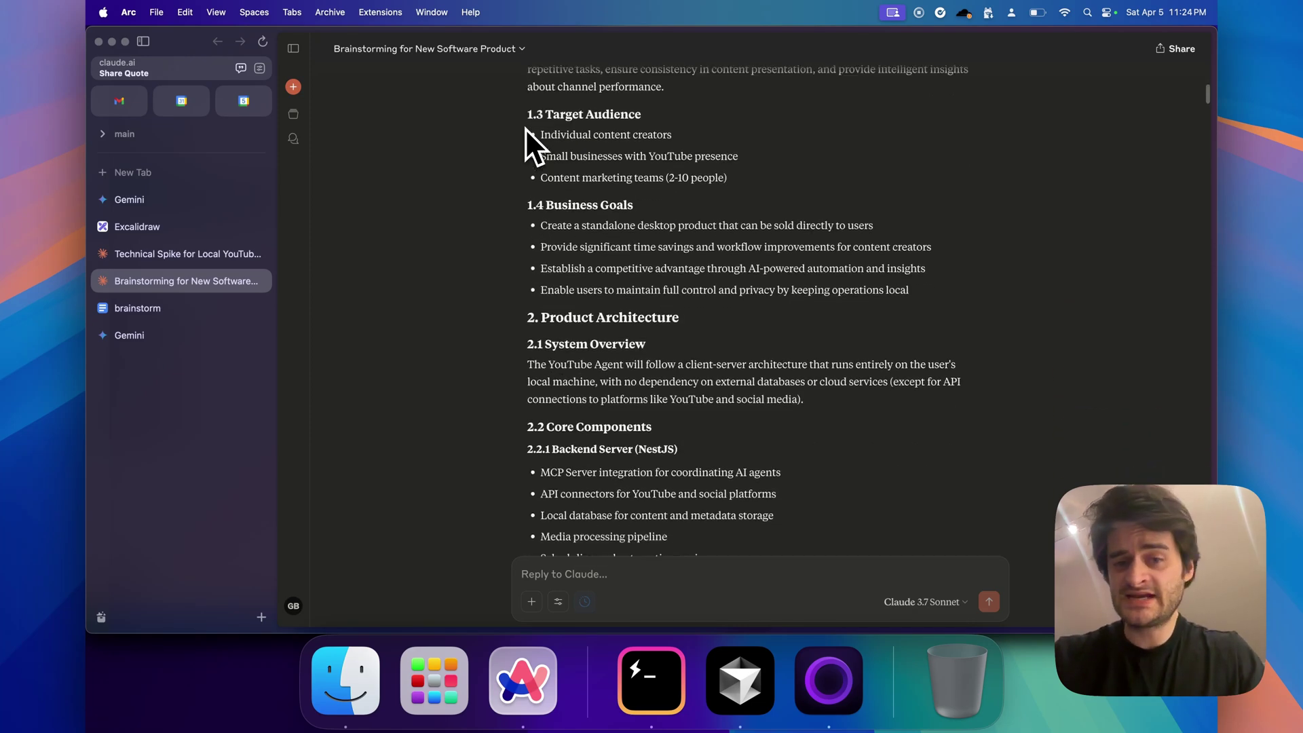
scroll(526, 128, down, 15)
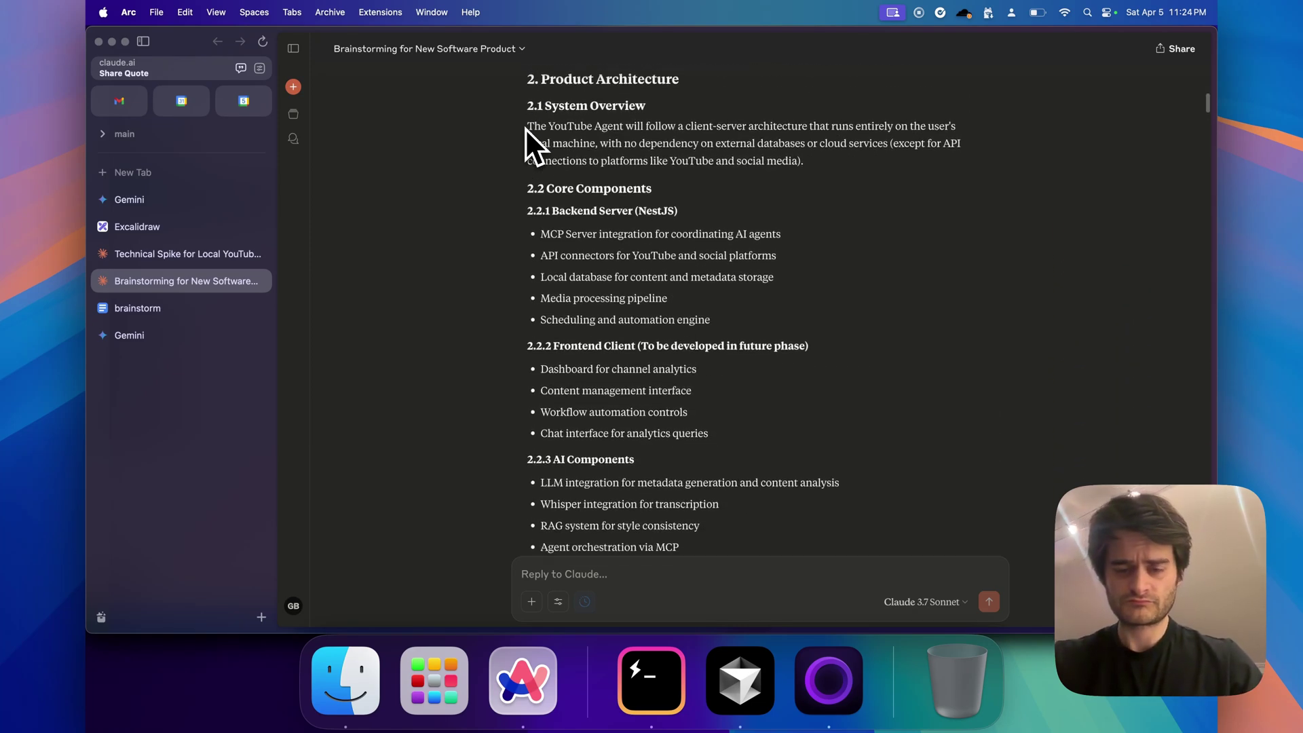
scroll(552, 149, up, 2)
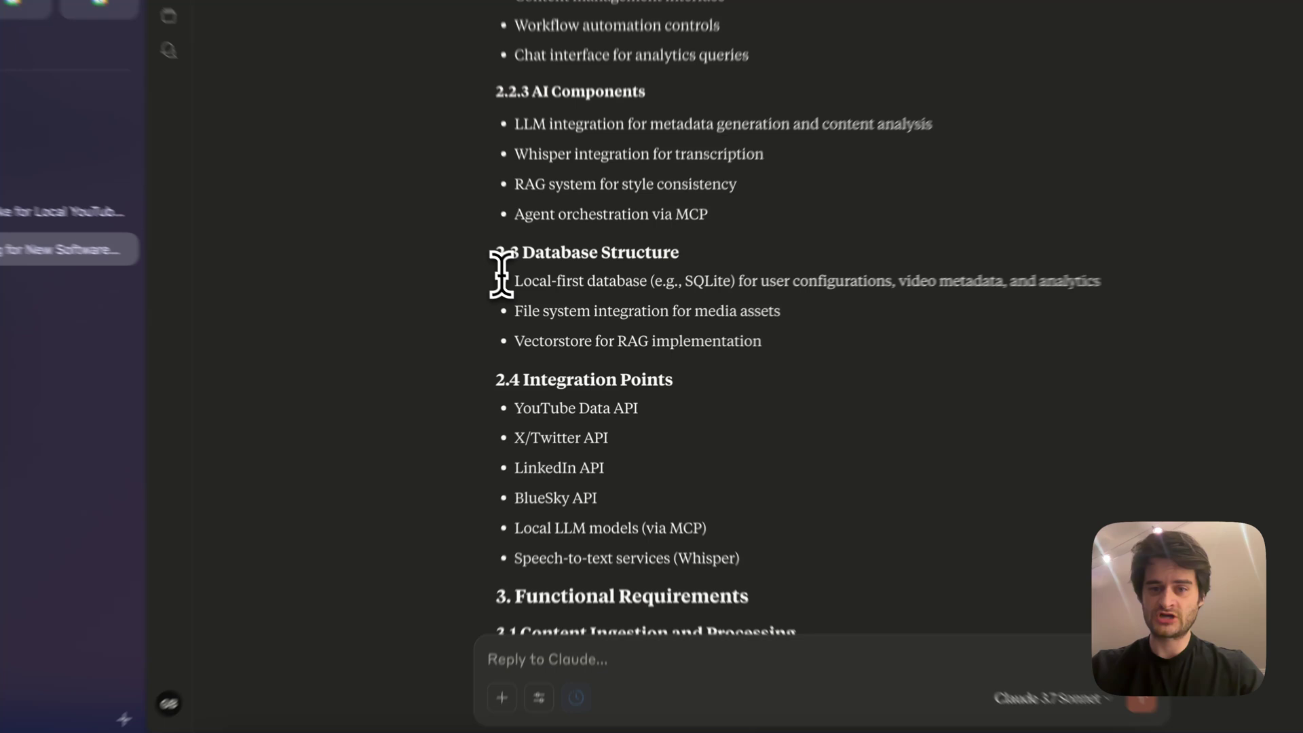
drag(501, 270, 753, 268)
scroll(760, 285, down, 3)
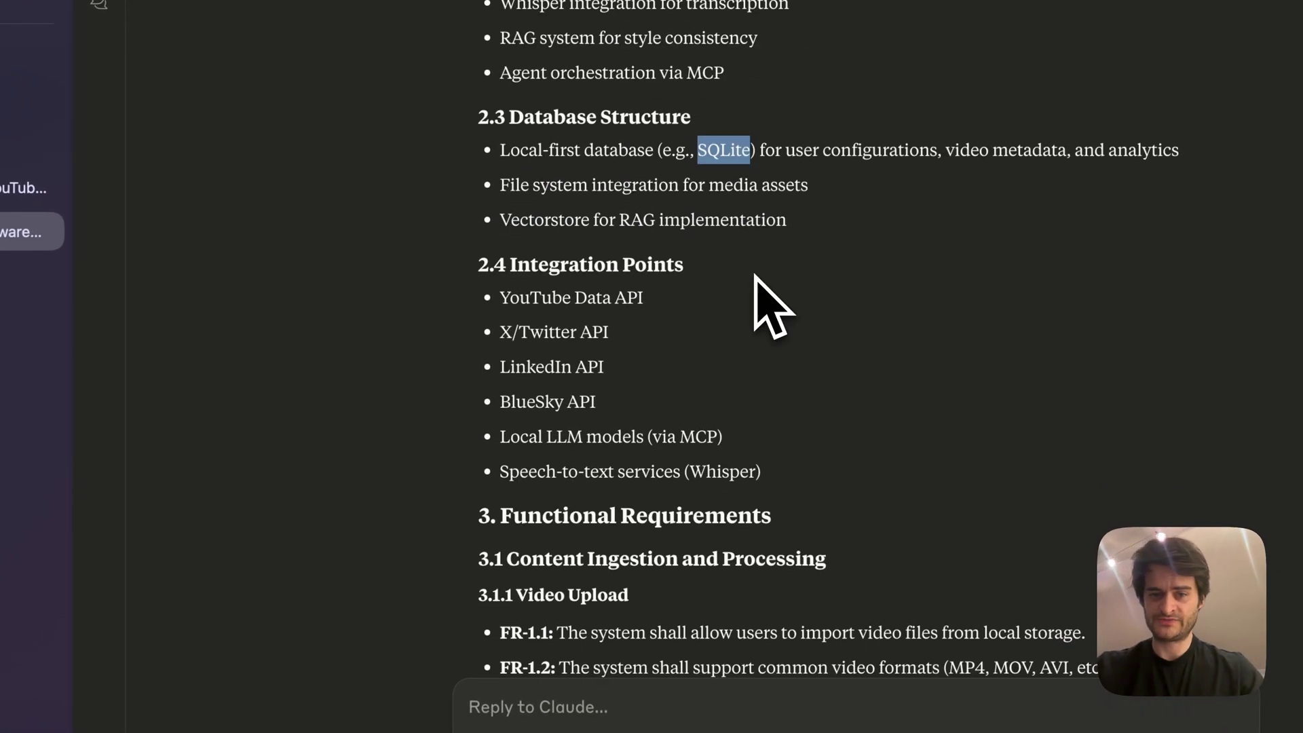
drag(477, 281, 793, 486)
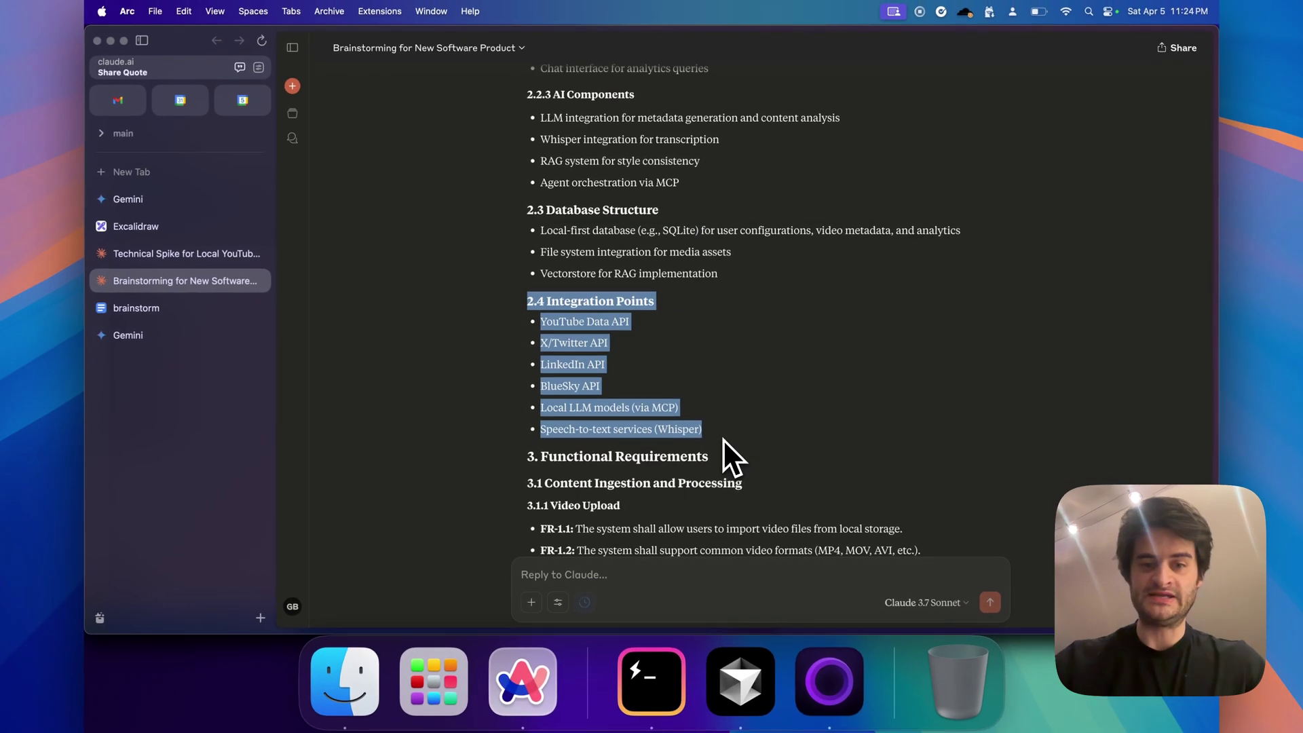
scroll(723, 440, down, 4)
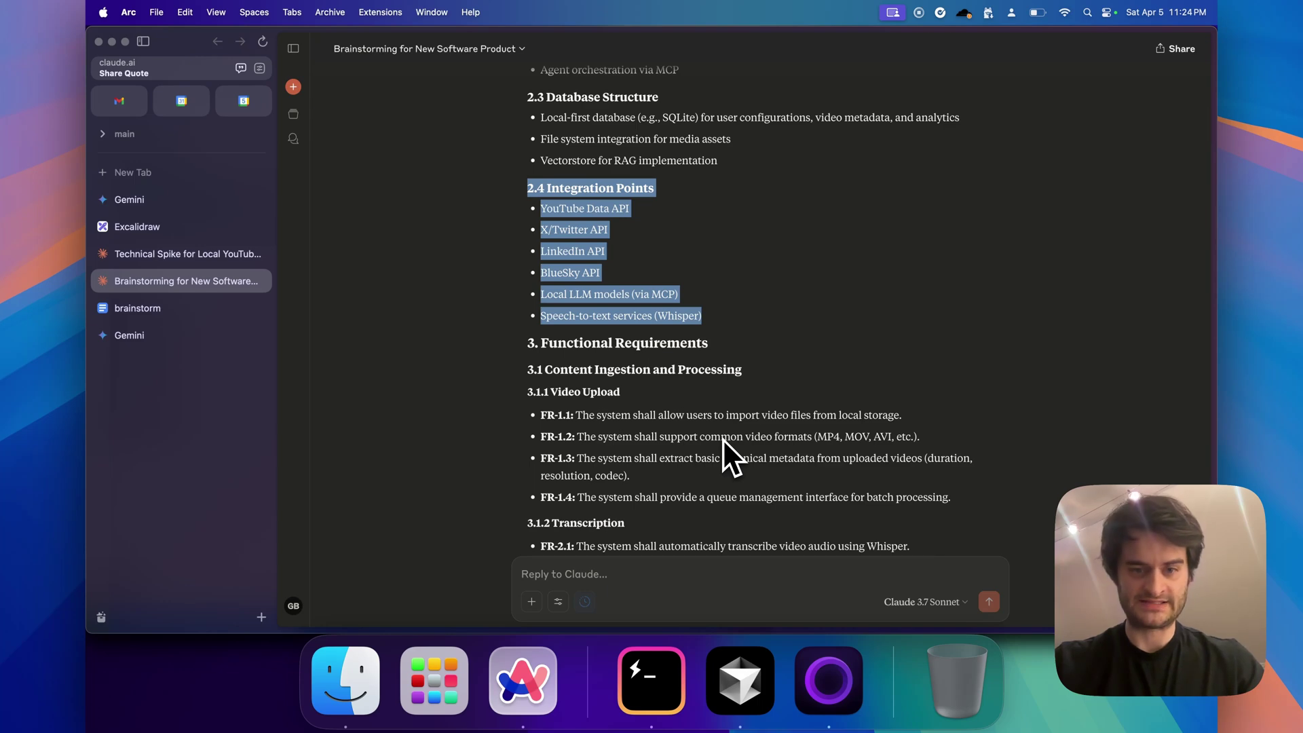
scroll(723, 438, down, 3)
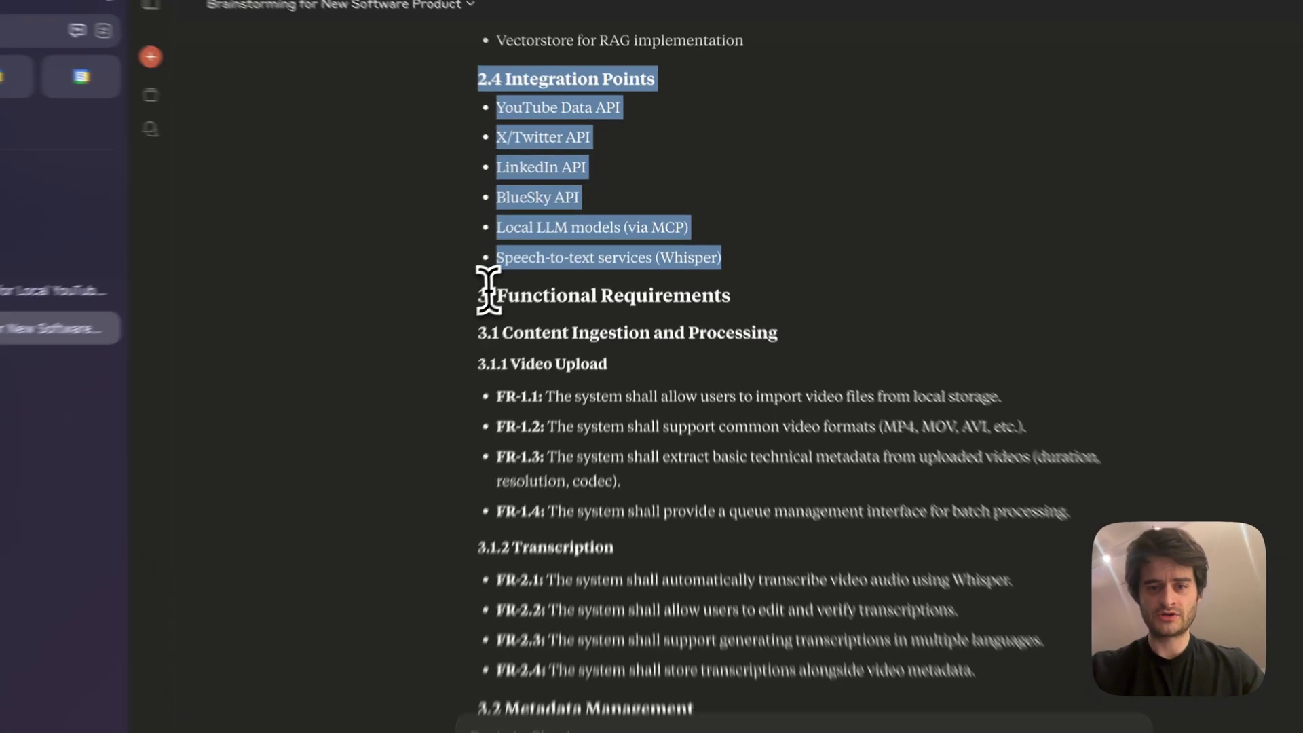
drag(528, 248, 749, 258)
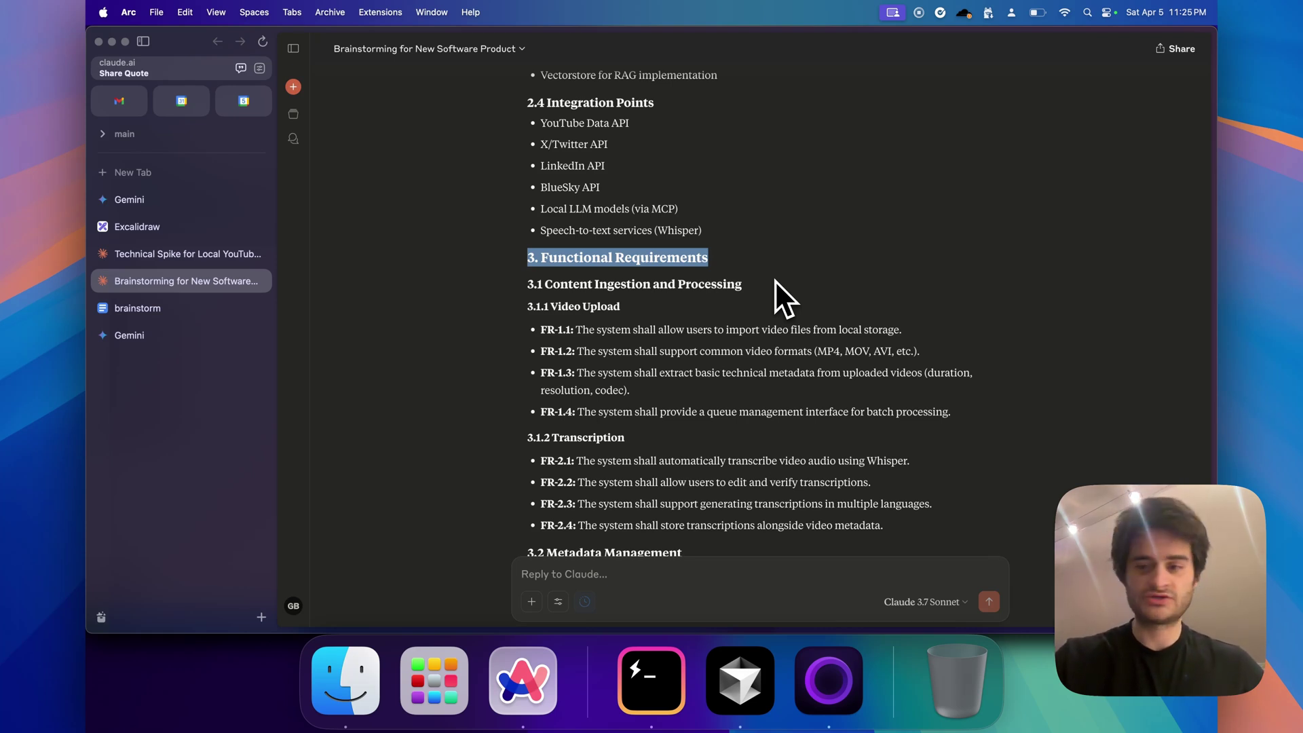
scroll(775, 279, down, 10)
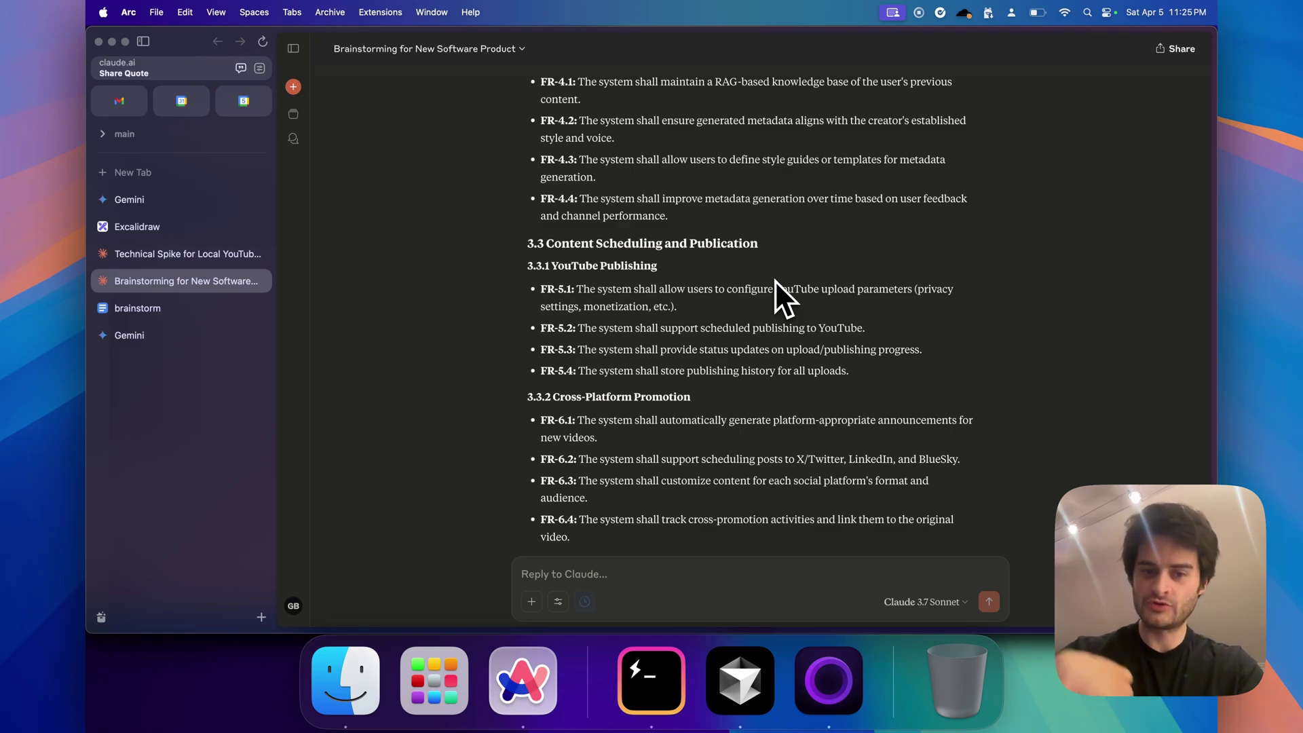
scroll(775, 279, down, 1)
scroll(775, 280, down, 20)
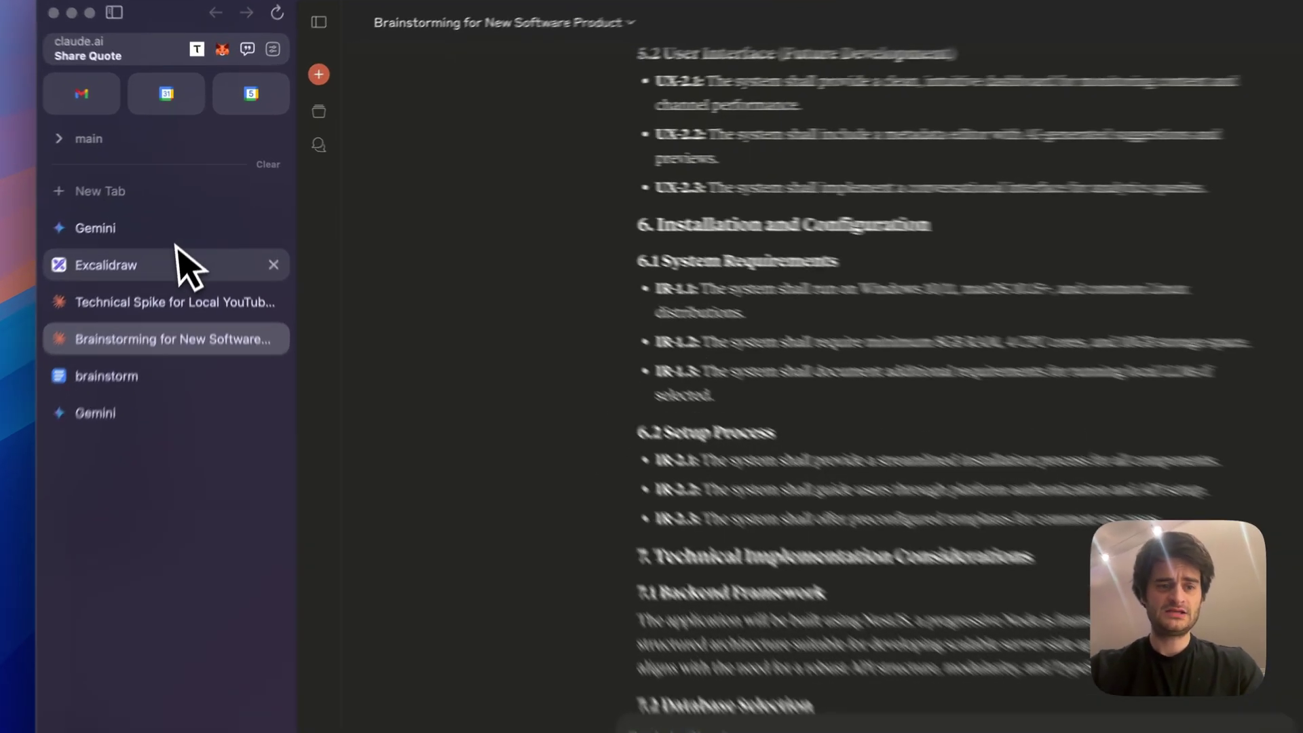
- Highlight step 3, 'Use a Thinking model to cut into tickets', in the Excalidraw list
click(189, 226)
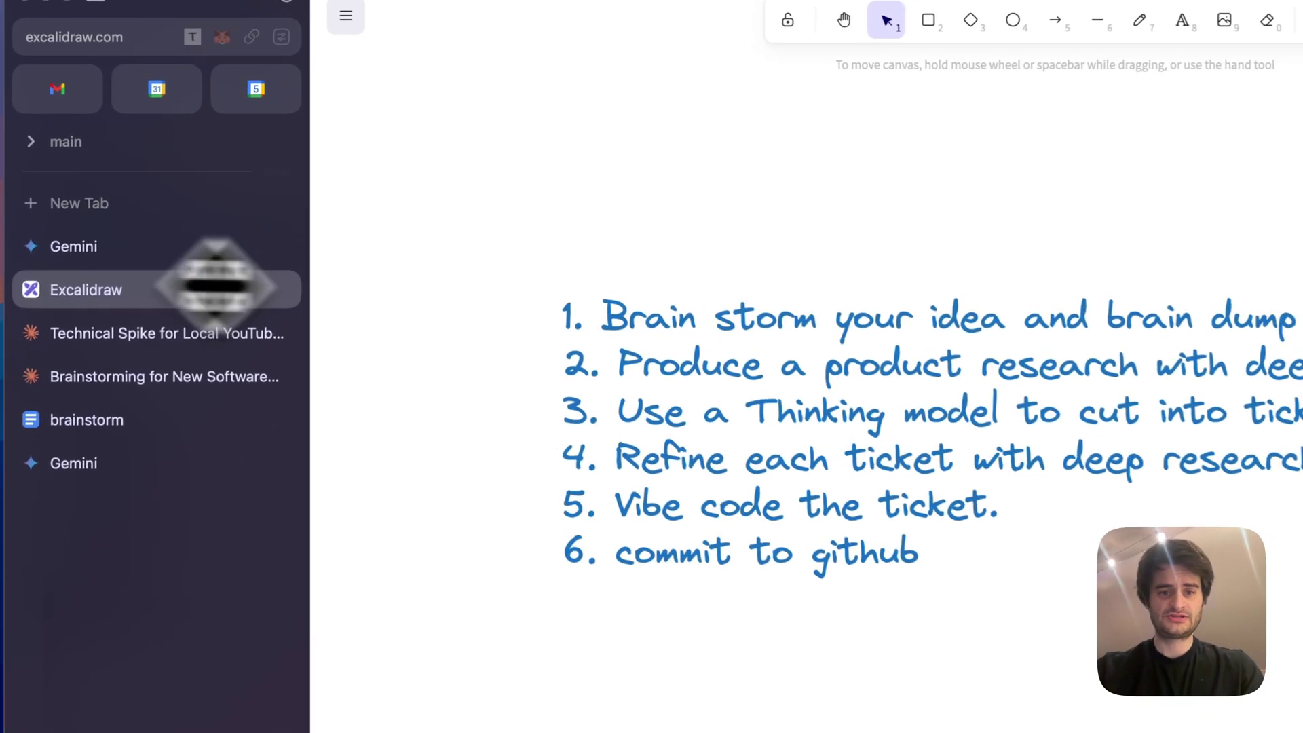
triple_click(553, 302)
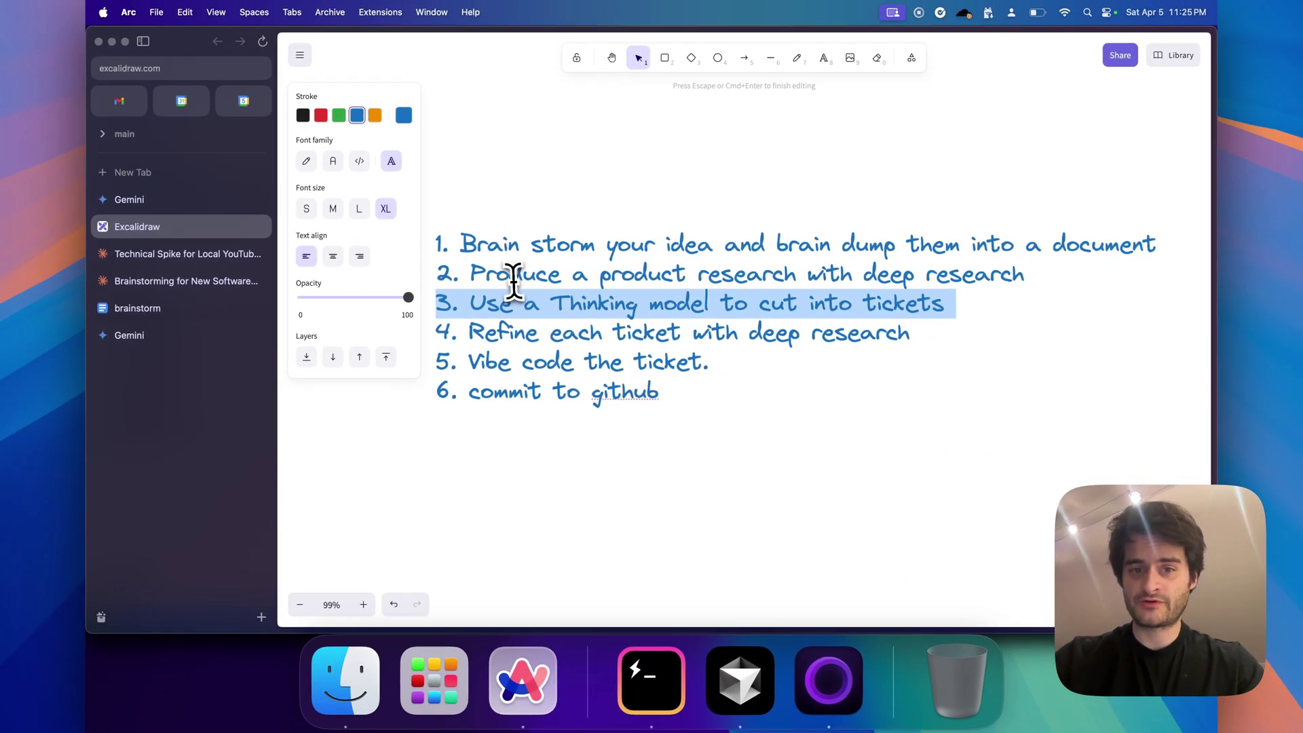
double_click(475, 280)
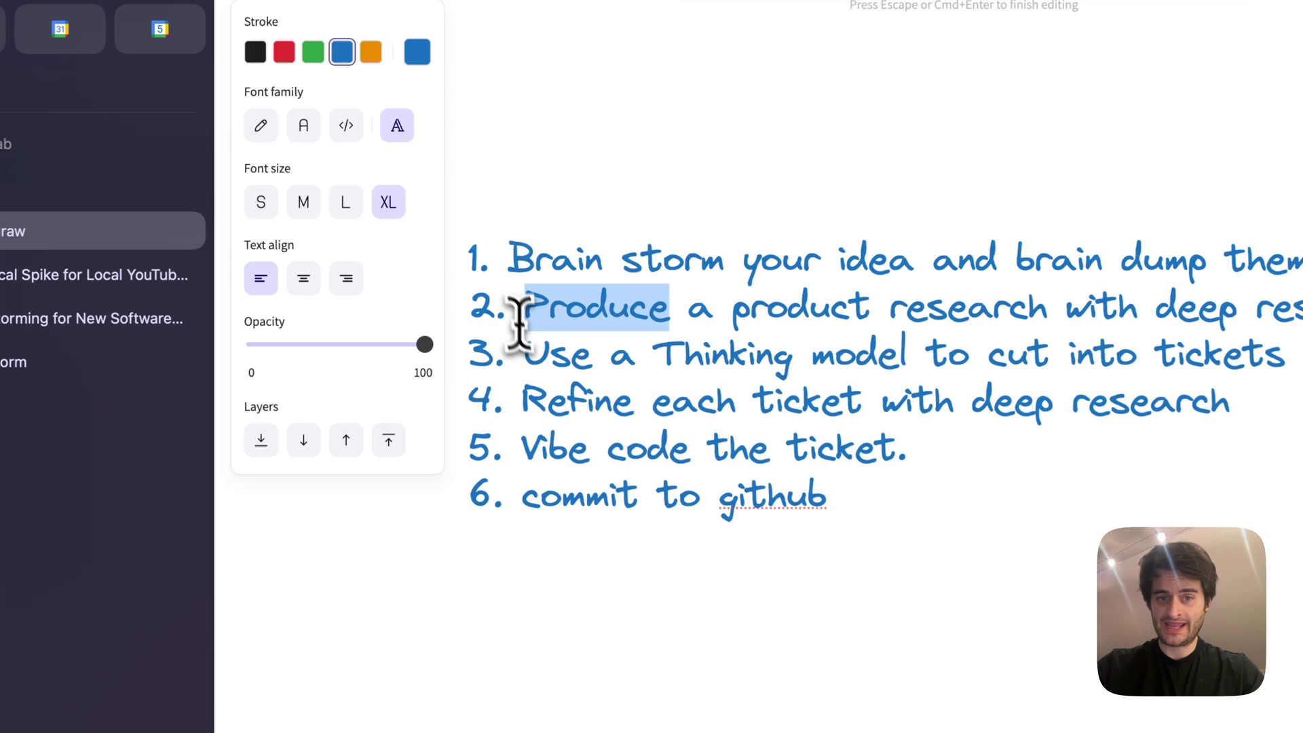
triple_click(536, 356)
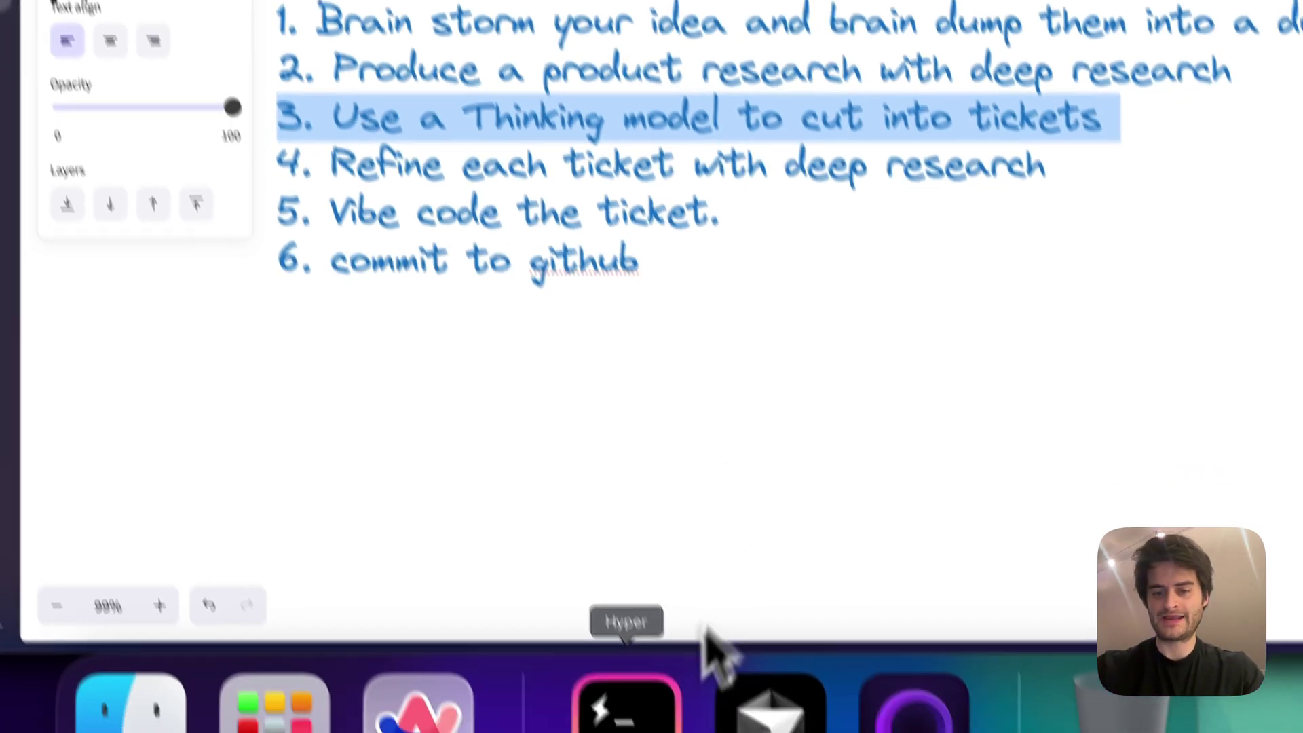
- Select the whole epic-prompt.txt prompt for Jira epics of 3-6 tickets, then return to Arc
click(749, 702)
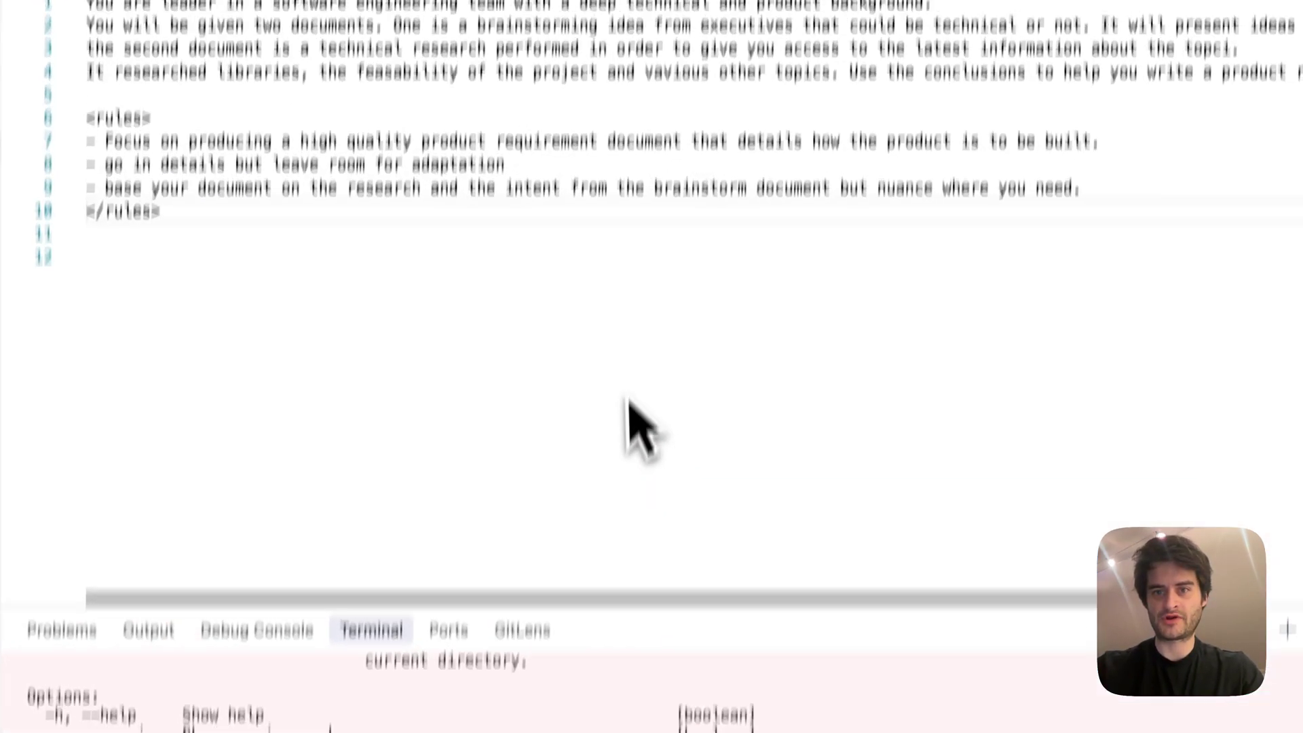
click(792, 44)
click(772, 369)
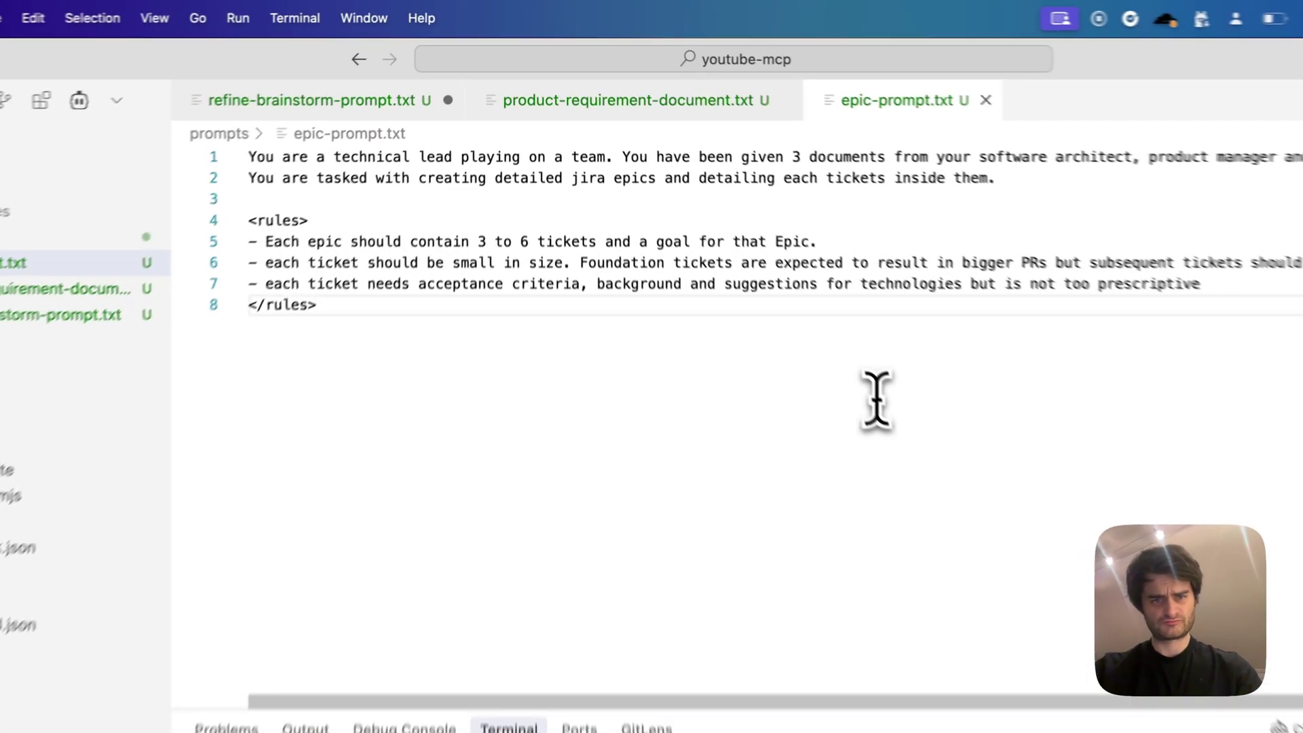
drag(753, 265, 284, 15)
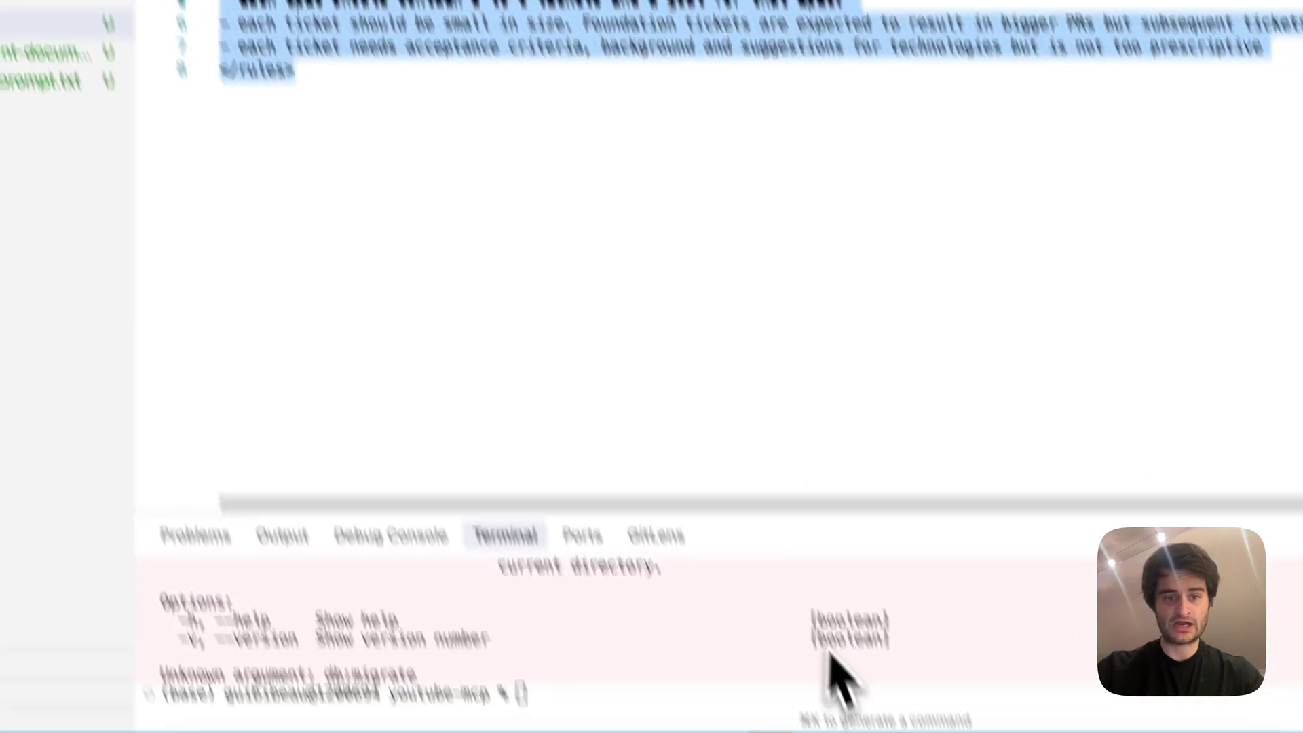
click(543, 693)
- Open the Brainstorming for New Software Product chat in Claude and scroll to the epics reply
click(129, 215)
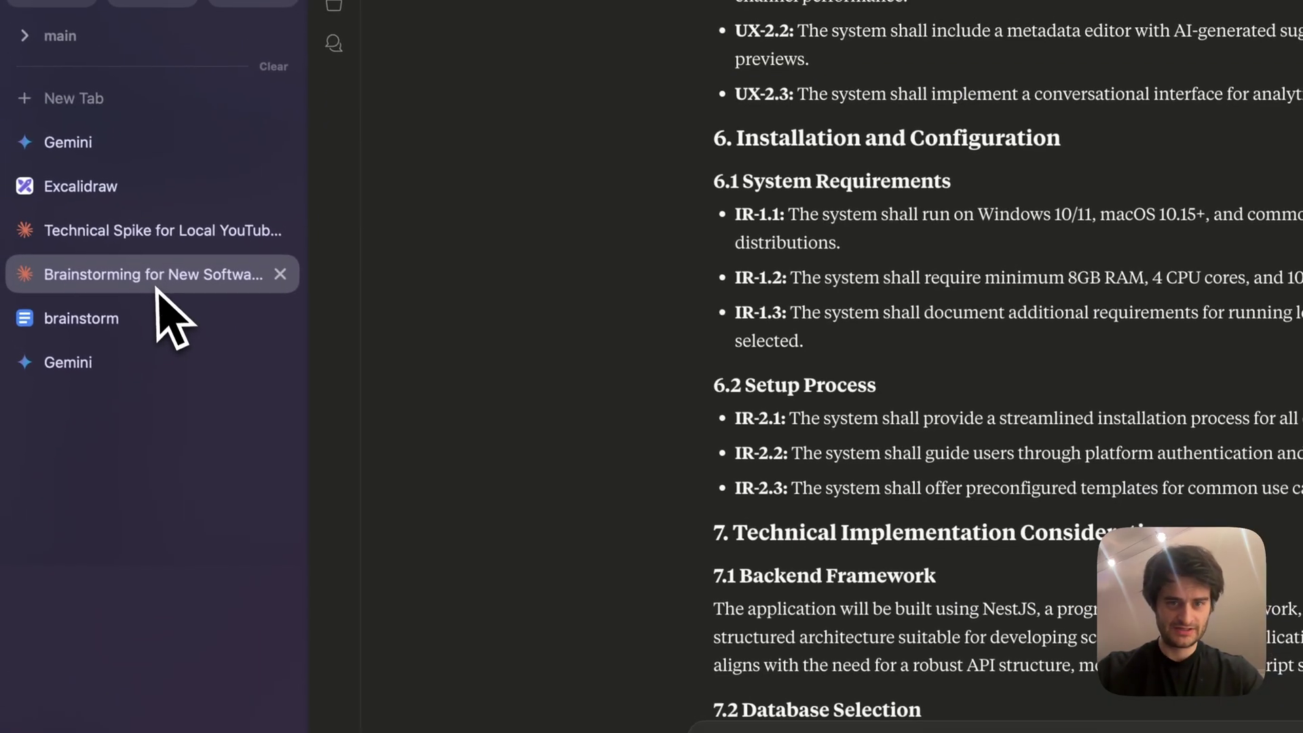
scroll(435, 353, down, 15)
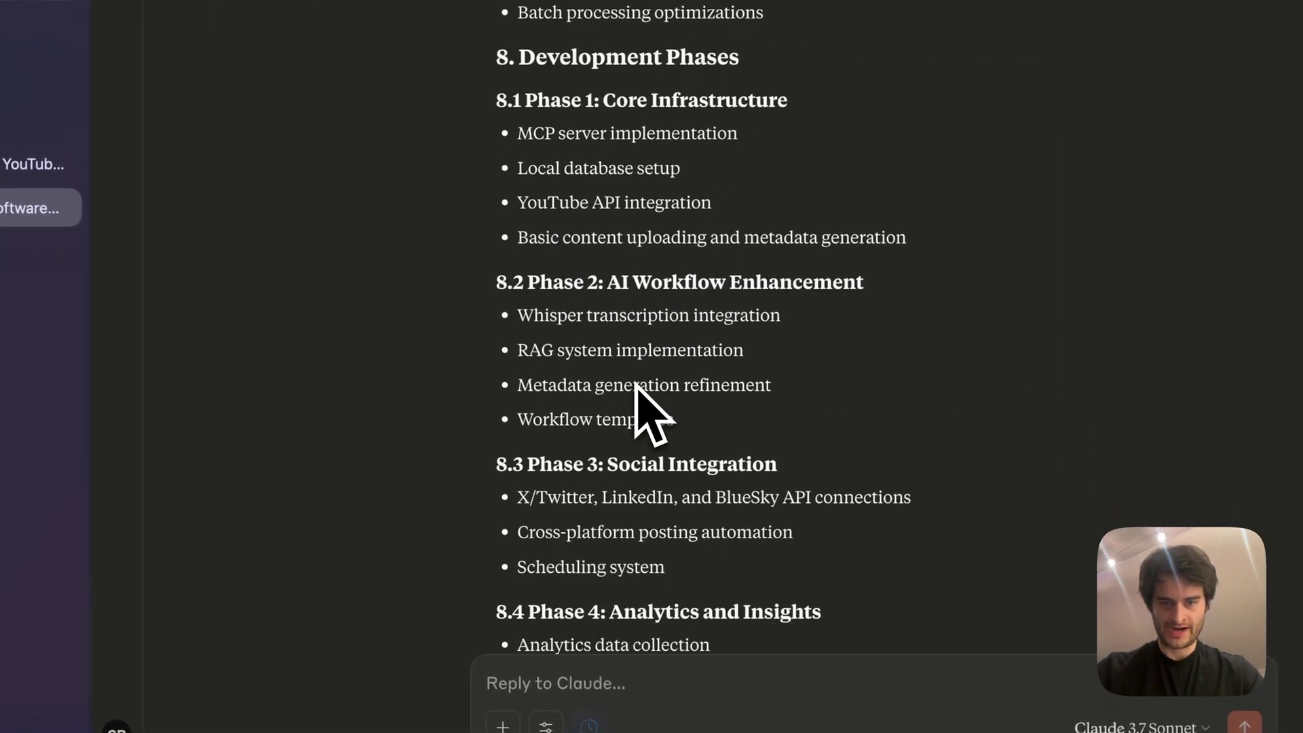
scroll(637, 384, down, 15)
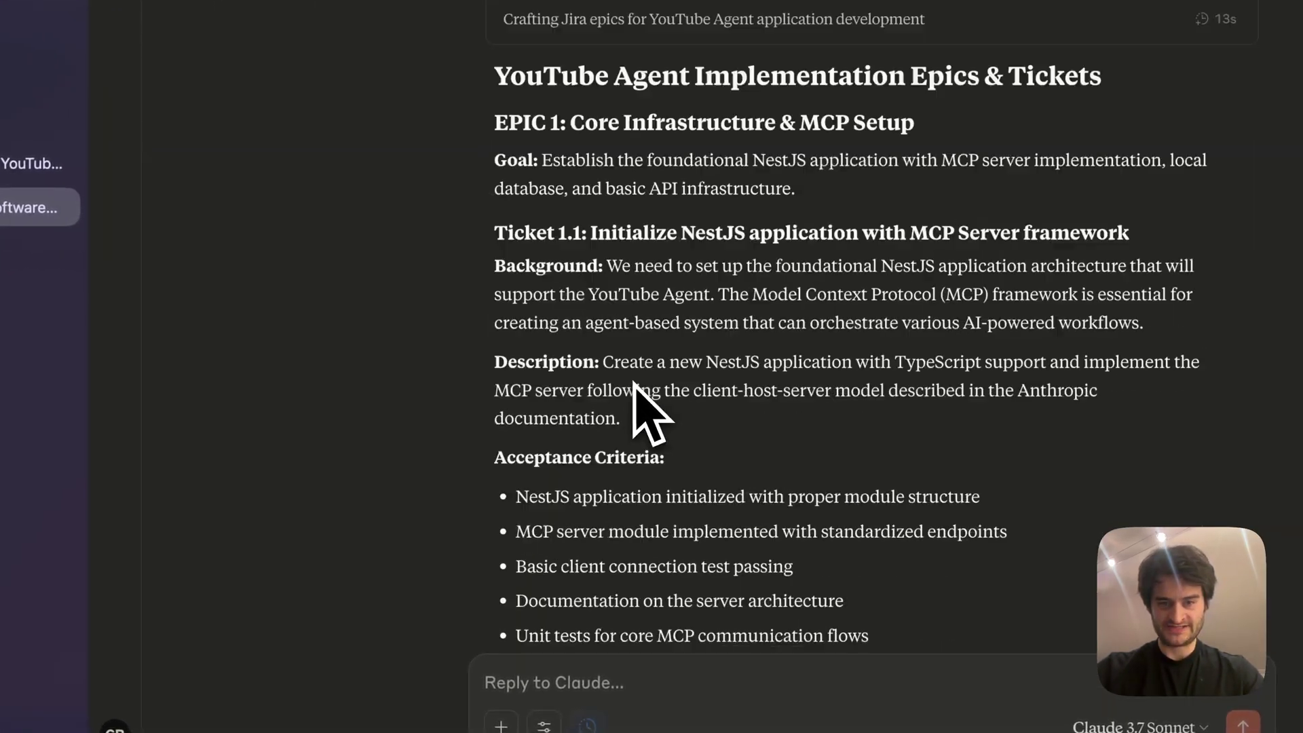
scroll(636, 384, up, 5)
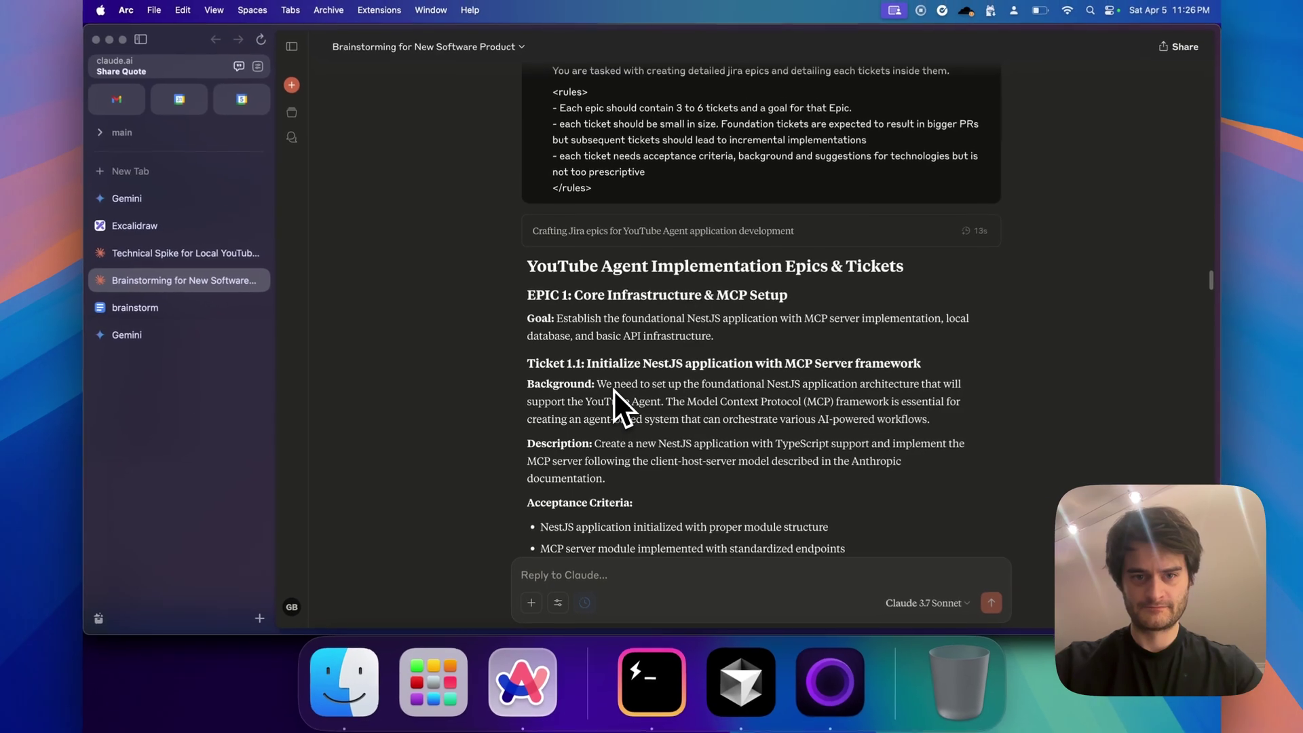
scroll(601, 263, up, 3)
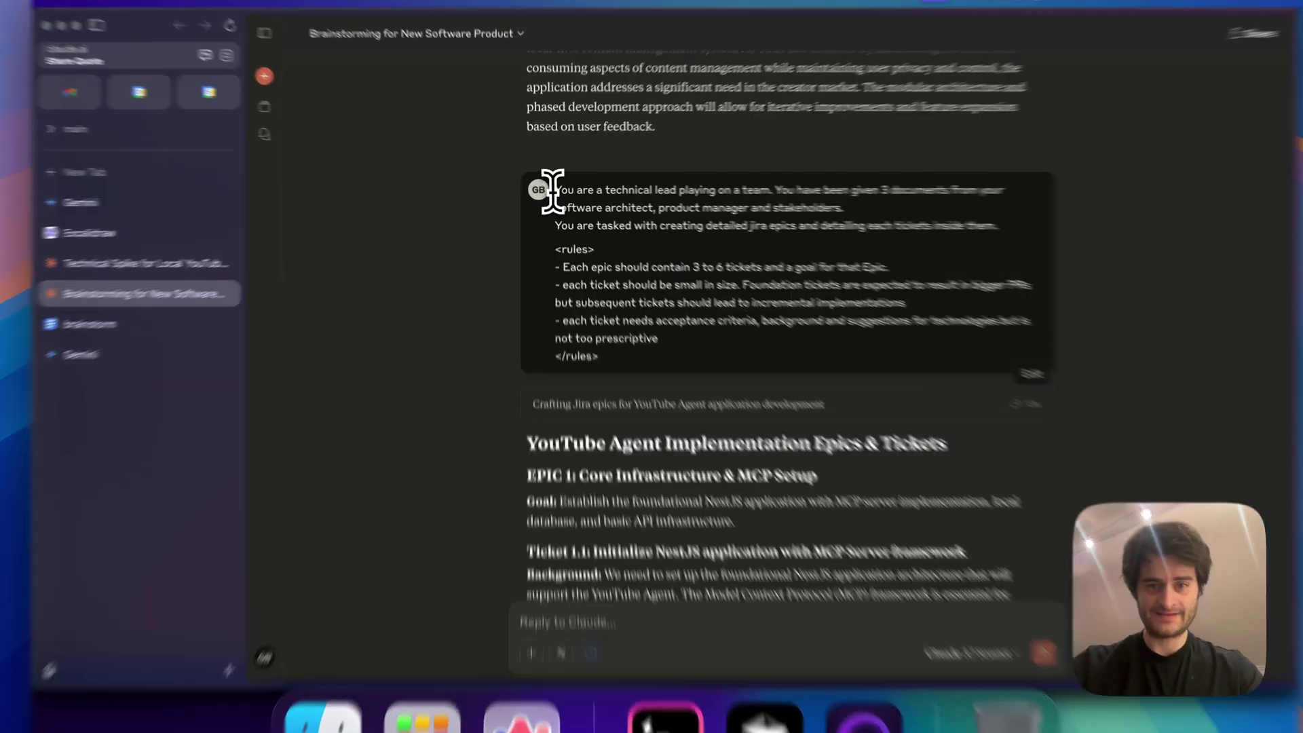
drag(553, 188, 590, 332)
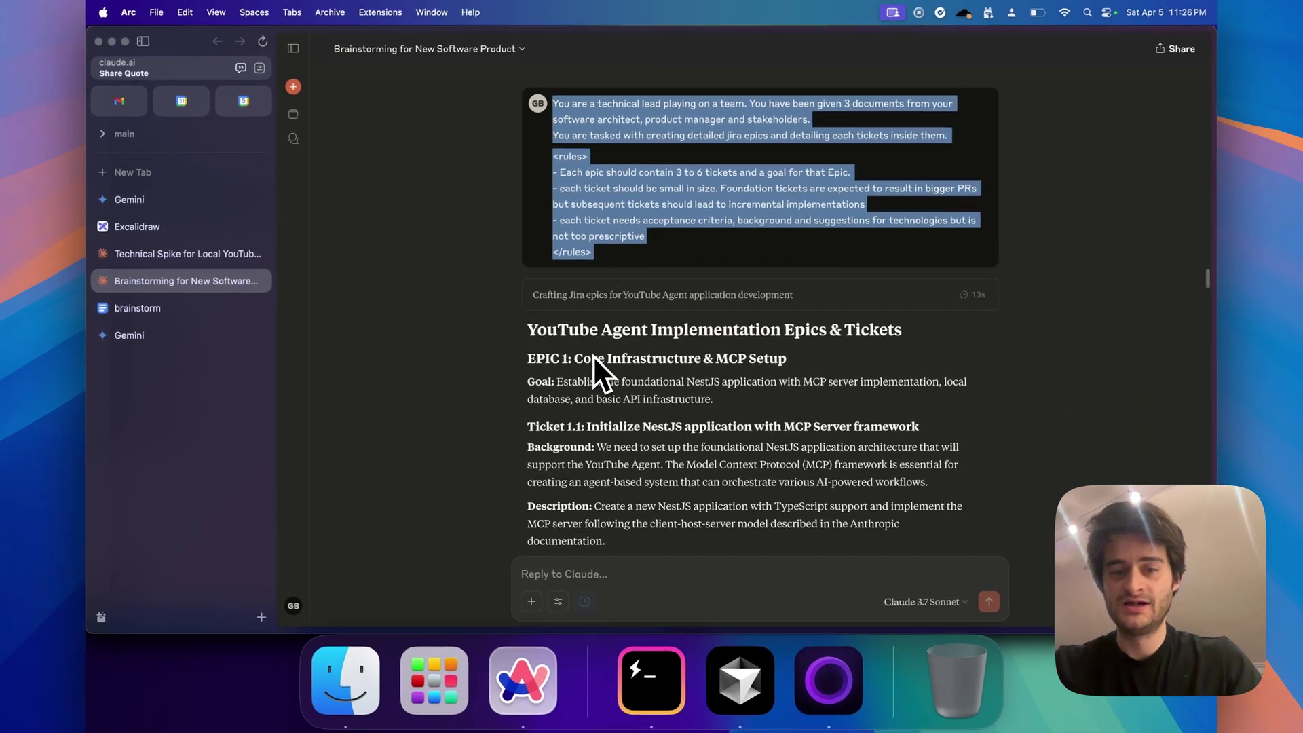
scroll(593, 355, down, 5)
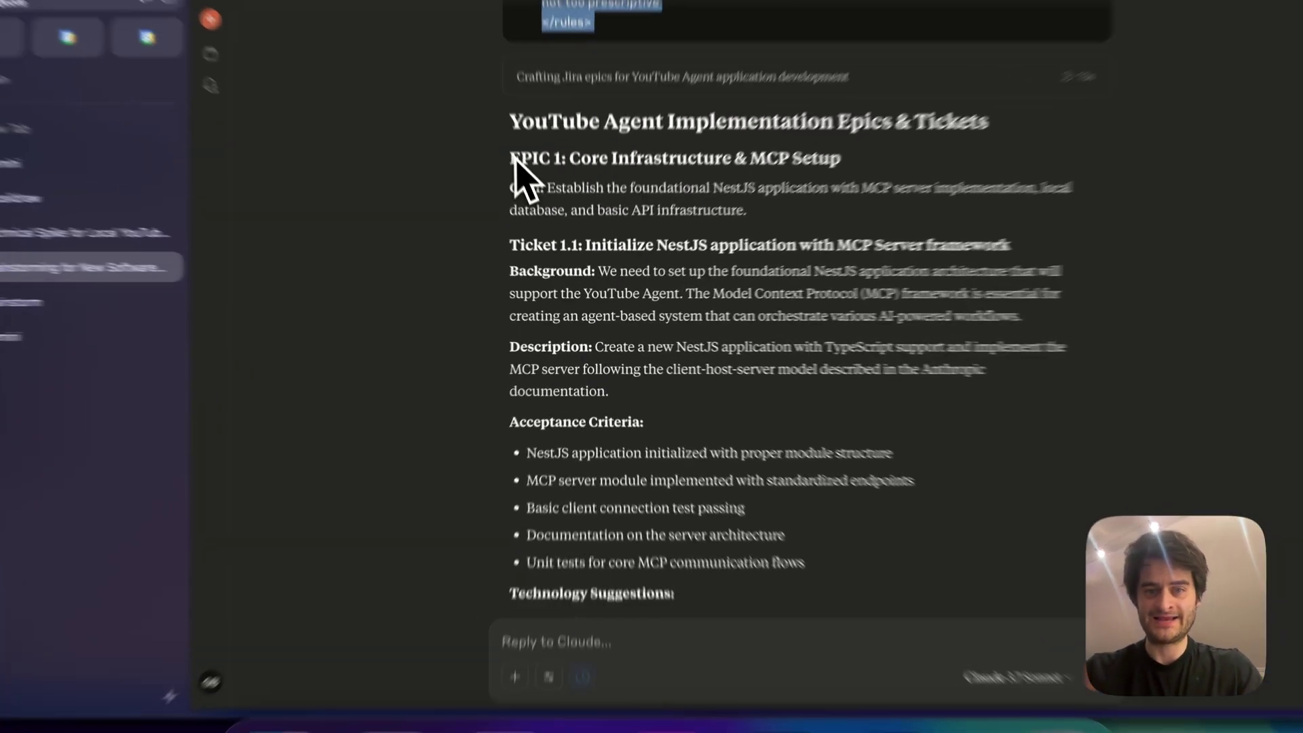
- Highlight Epic 1, Core Infrastructure & MCP Setup, through Ticket 1.1's acceptance criteria, then clear it
drag(528, 196, 672, 469)
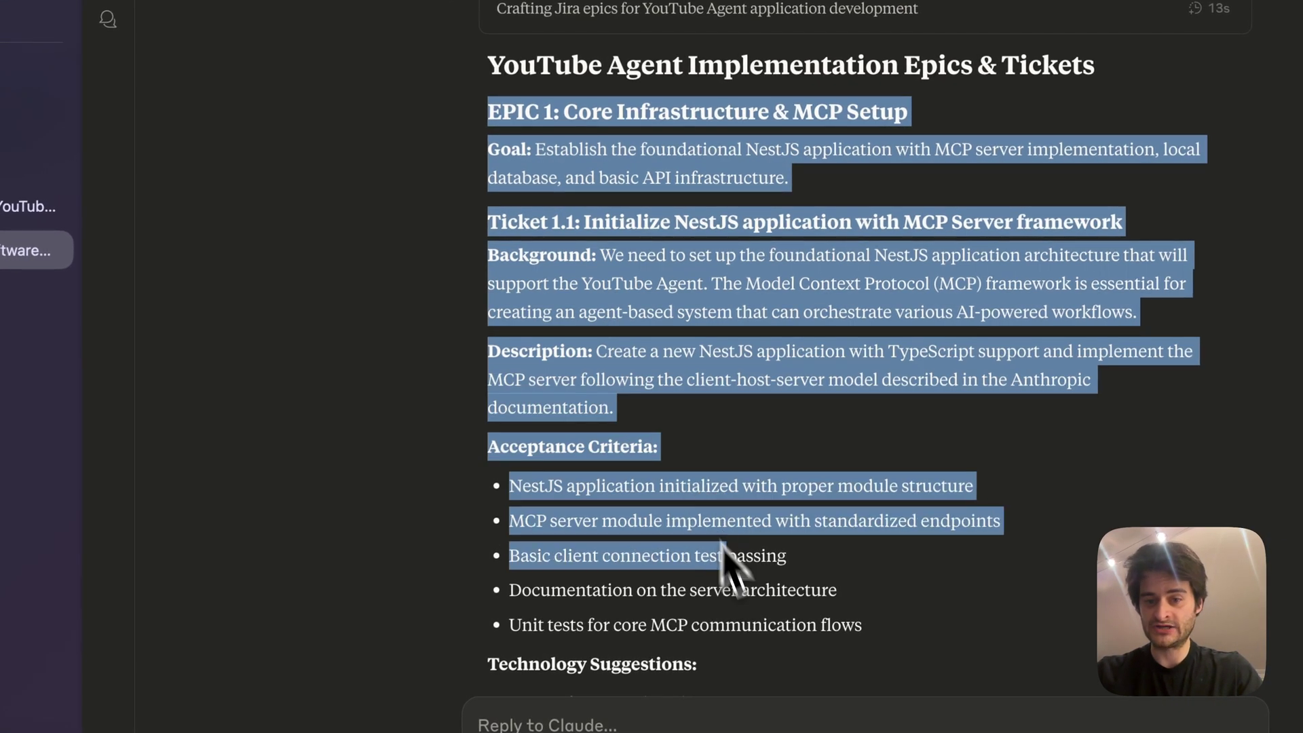
drag(723, 542, 777, 651)
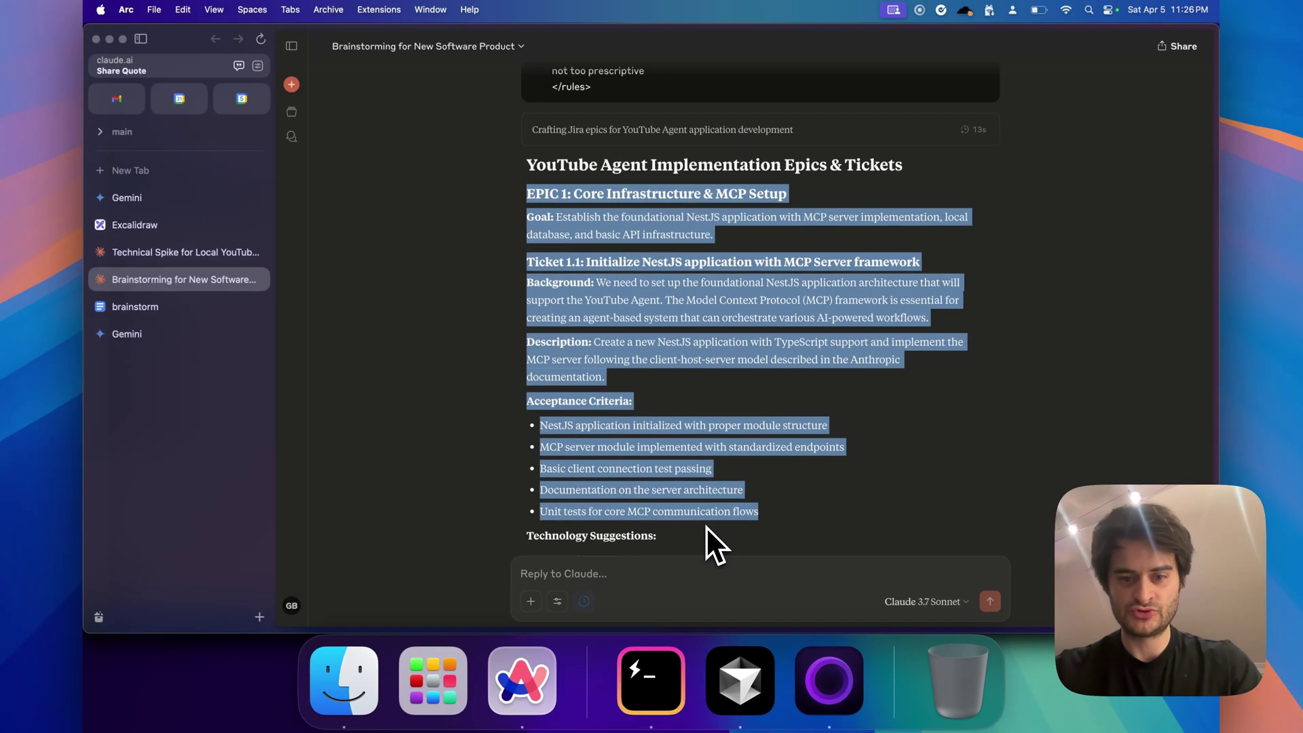
scroll(706, 527, down, 2)
scroll(705, 527, down, 3)
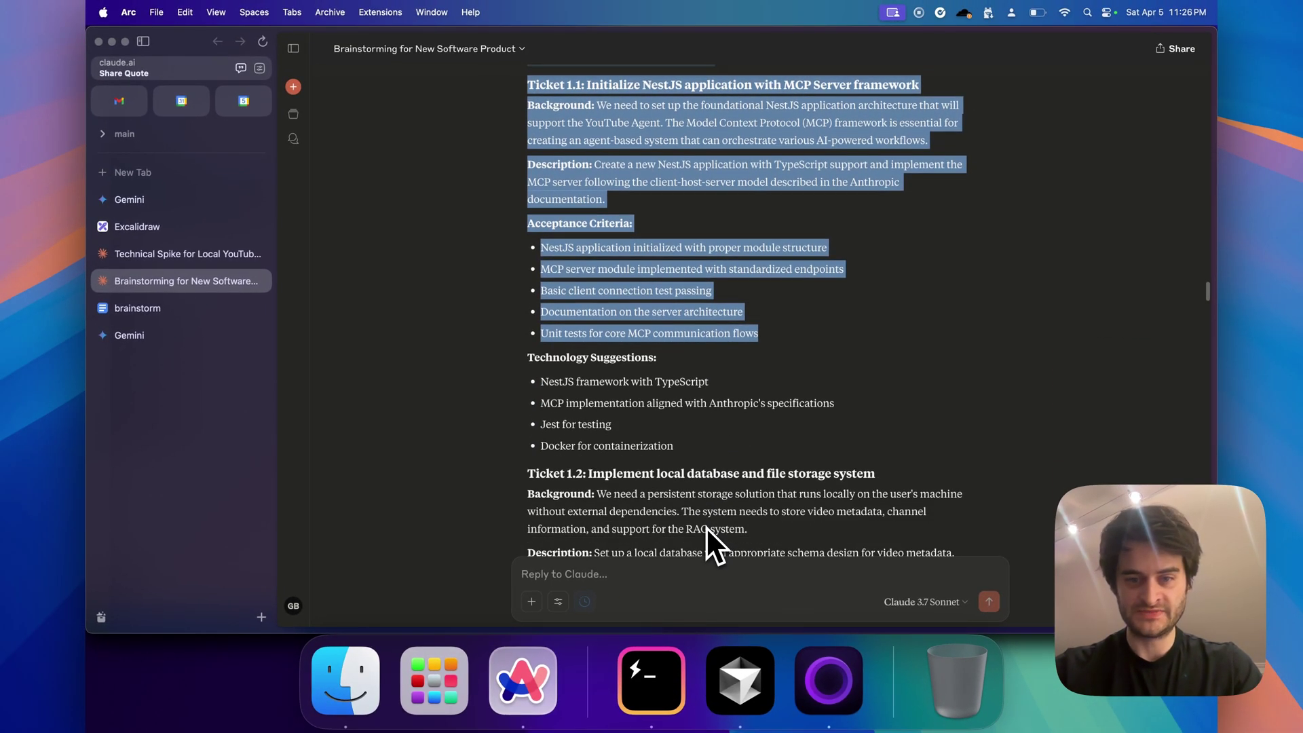
scroll(705, 527, down, 3)
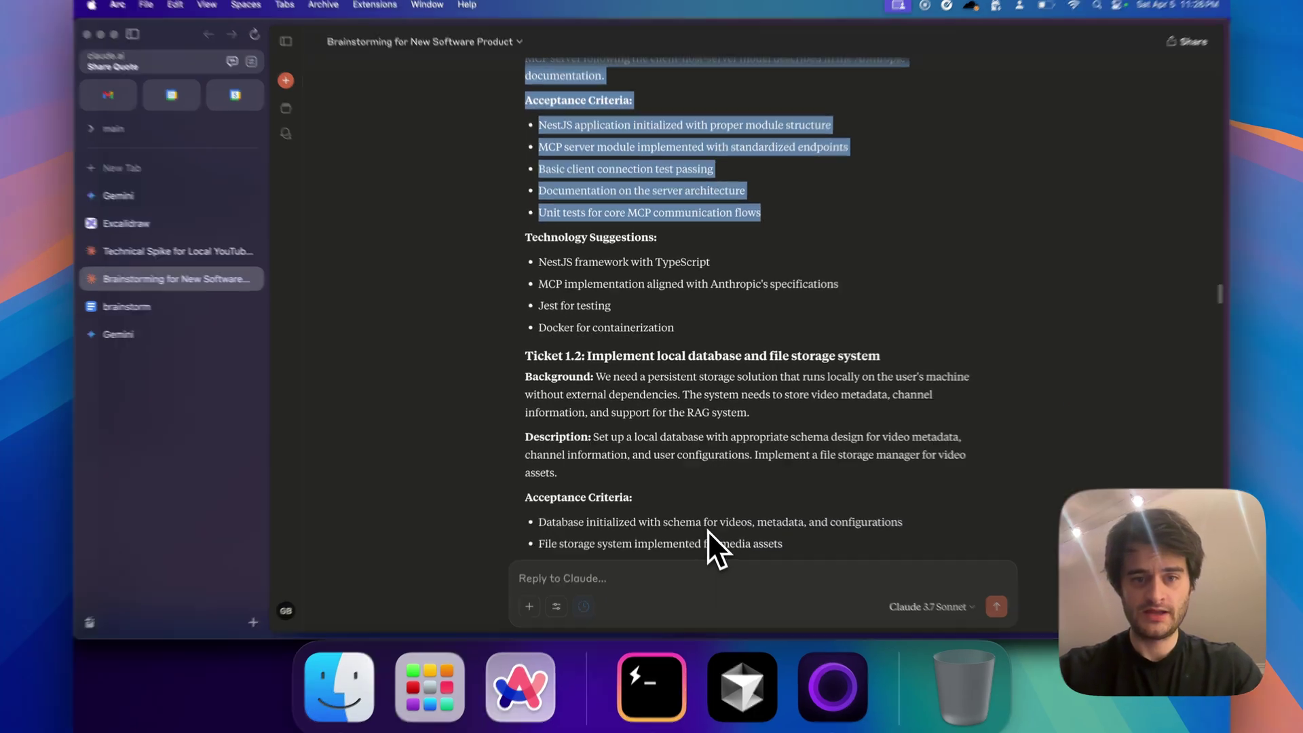
click(677, 348)
scroll(698, 325, up, 10)
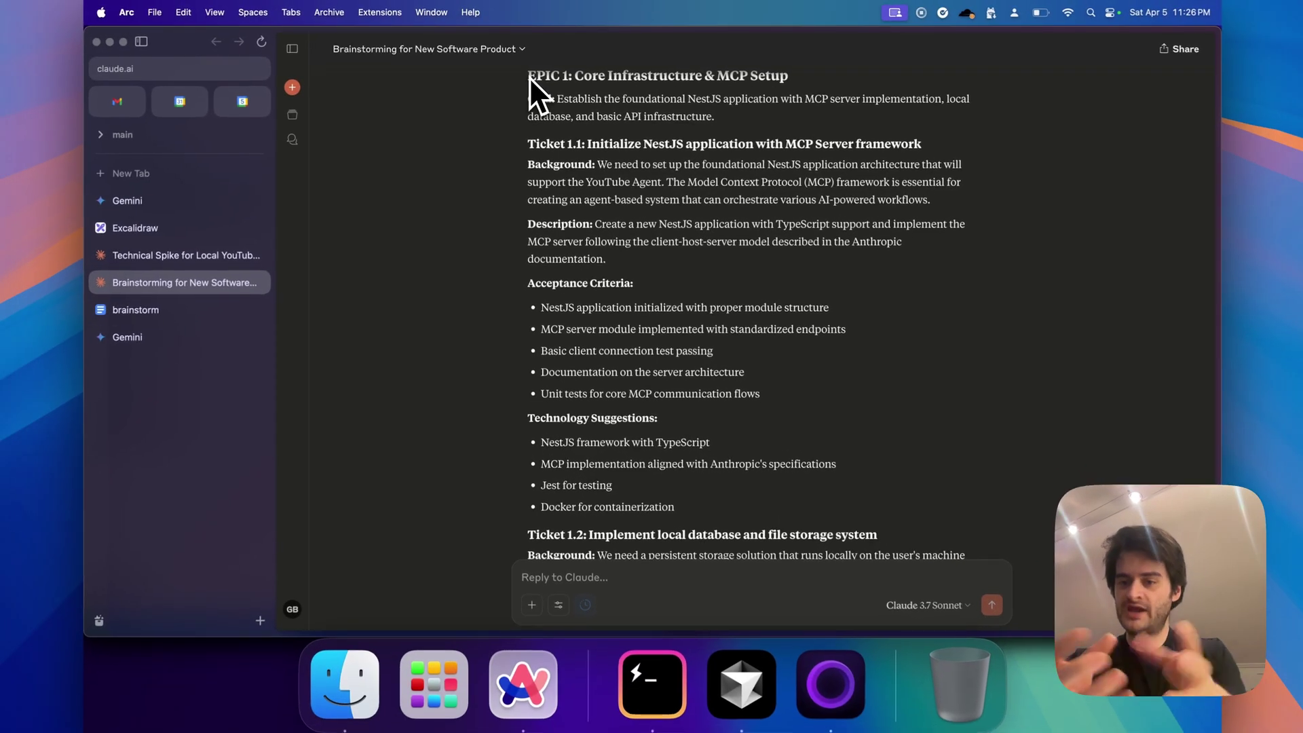
- Read through Tickets 1.1–1.3 in Claude's epics reply, then return to the Excalidraw workflow list
scroll(570, 224, down, 1)
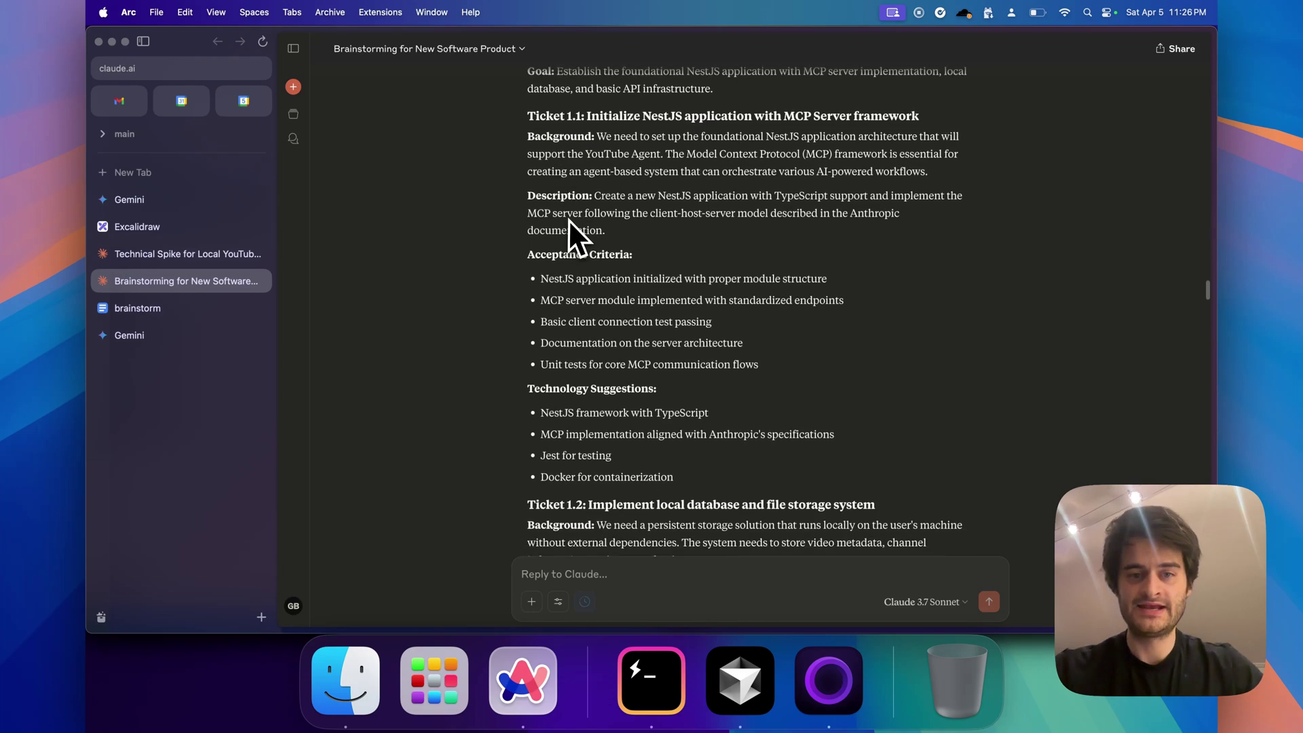
drag(528, 251, 568, 271)
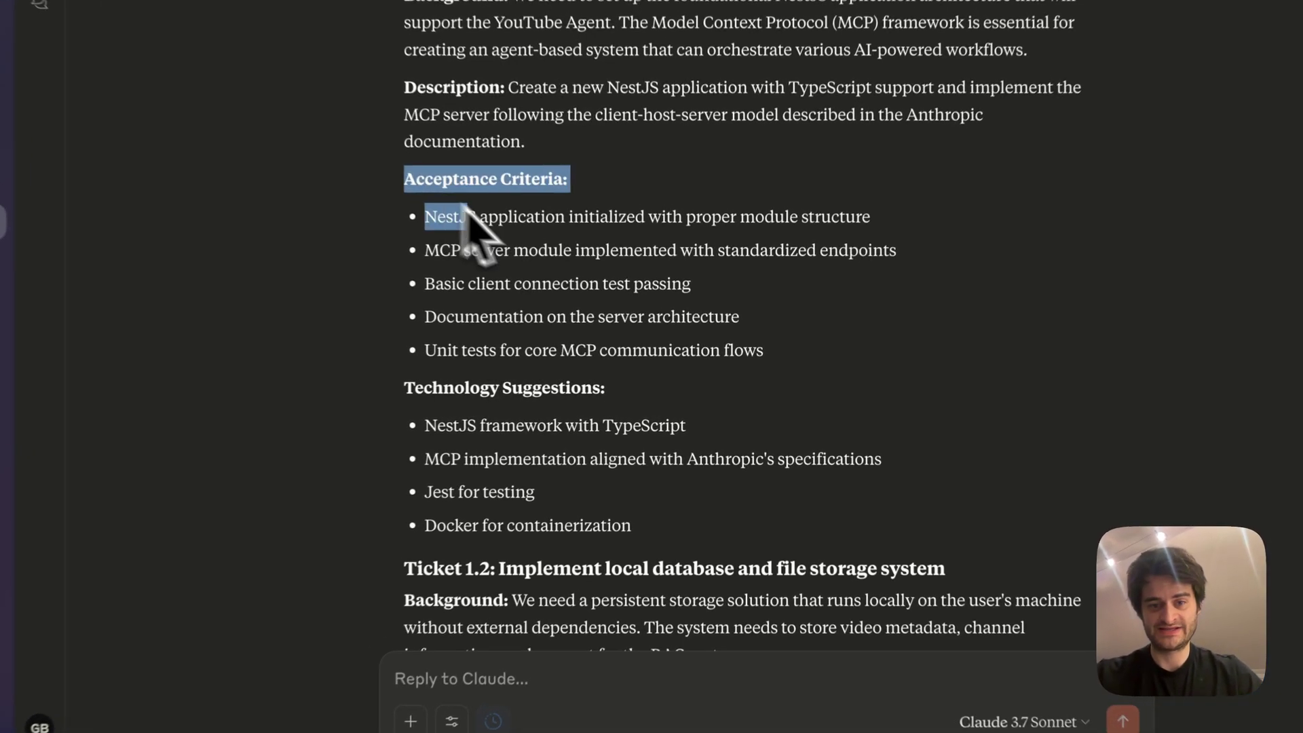
drag(467, 207, 573, 460)
scroll(572, 459, down, 15)
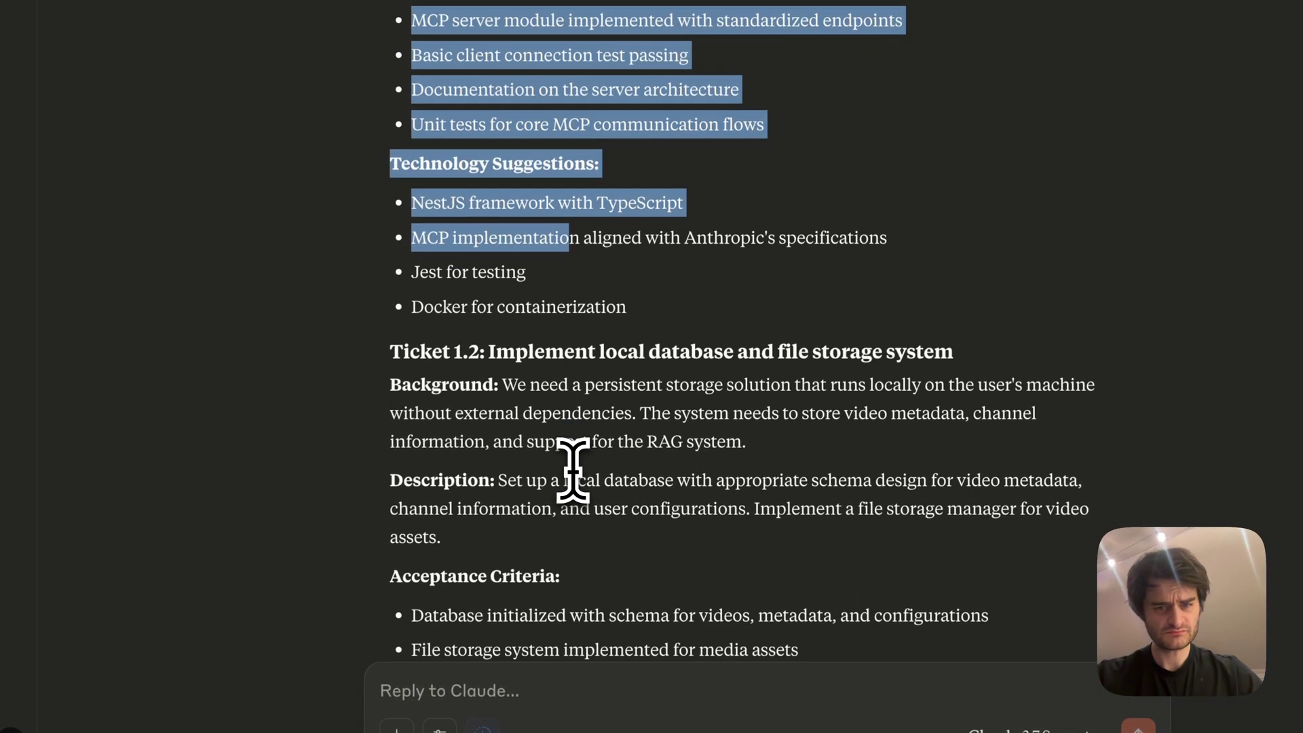
scroll(572, 468, down, 5)
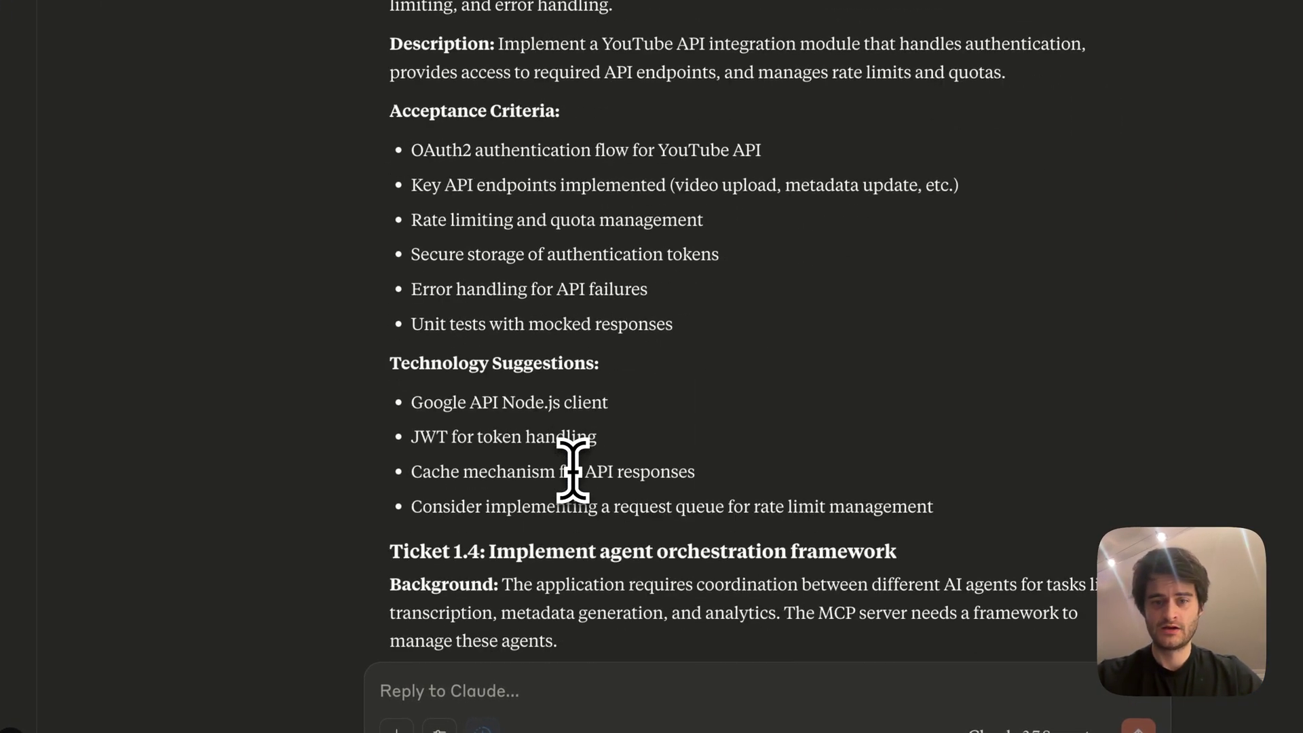
drag(988, 607, 469, 102)
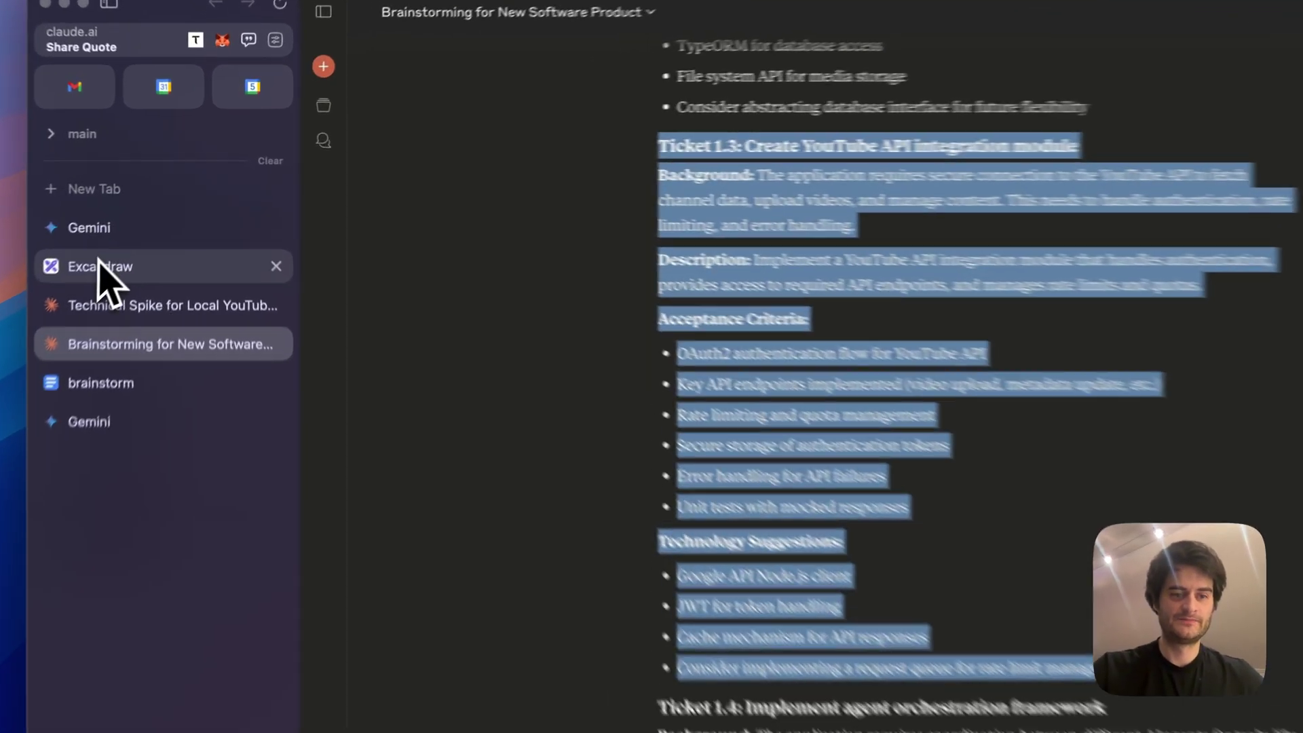
click(136, 228)
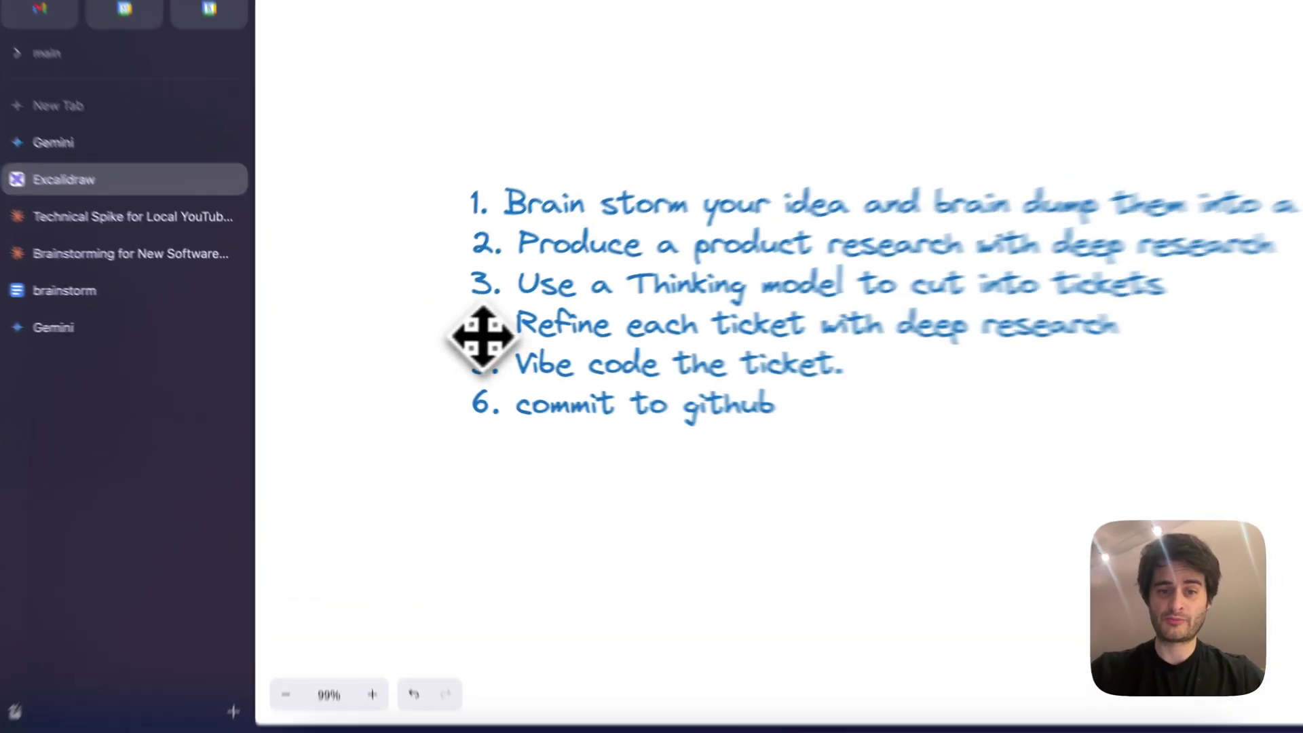
click(448, 343)
double_click(513, 356)
click(512, 319)
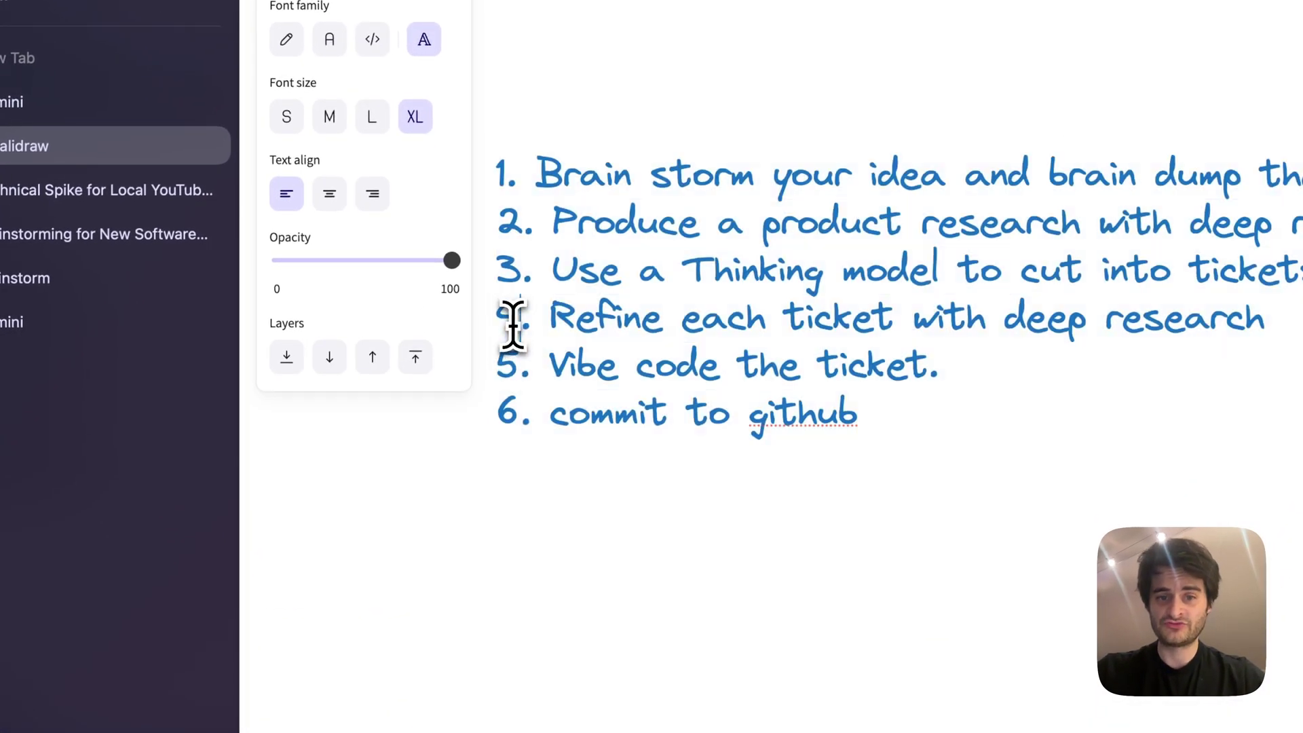
drag(529, 367, 510, 377)
double_click(510, 410)
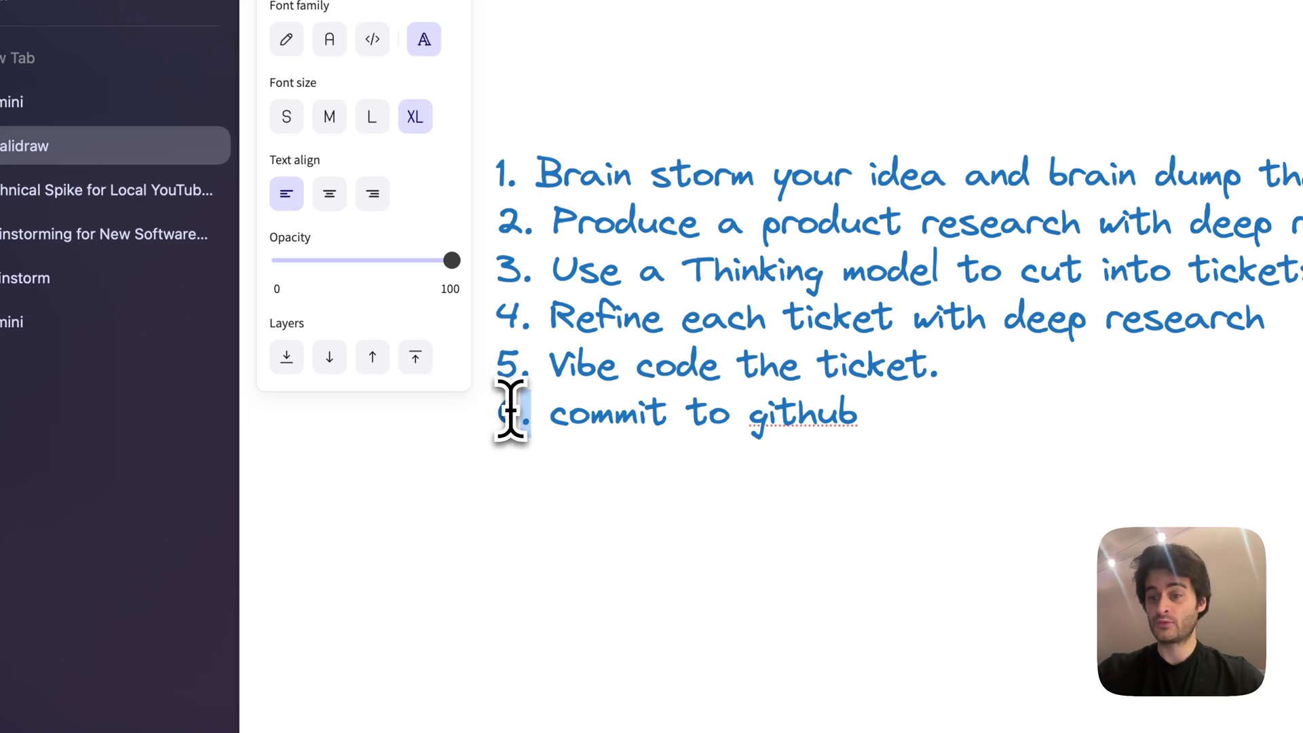